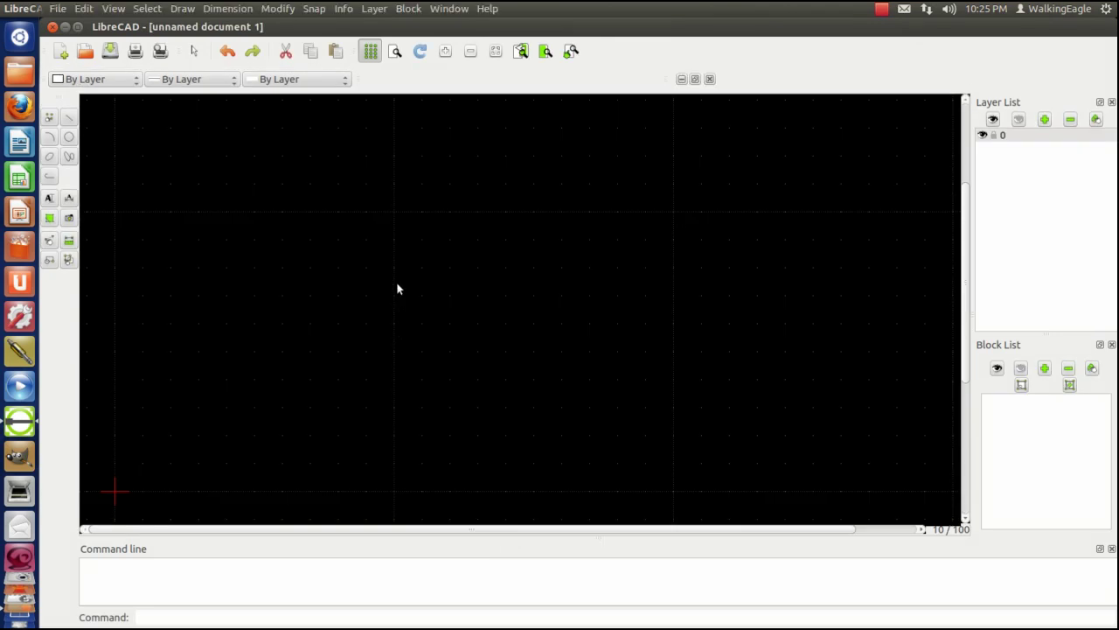
Open part2.dxf, which holds the part's side view.
{"action": "left_click", "coordinate": [87, 51]}
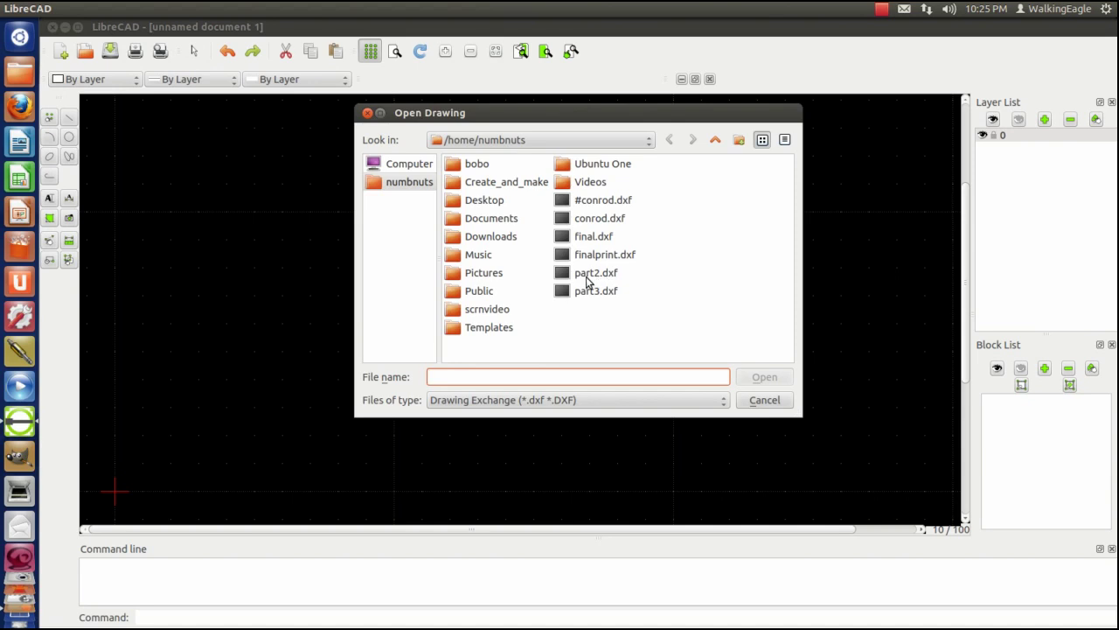
{"action": "double_click", "coordinate": [586, 273]}
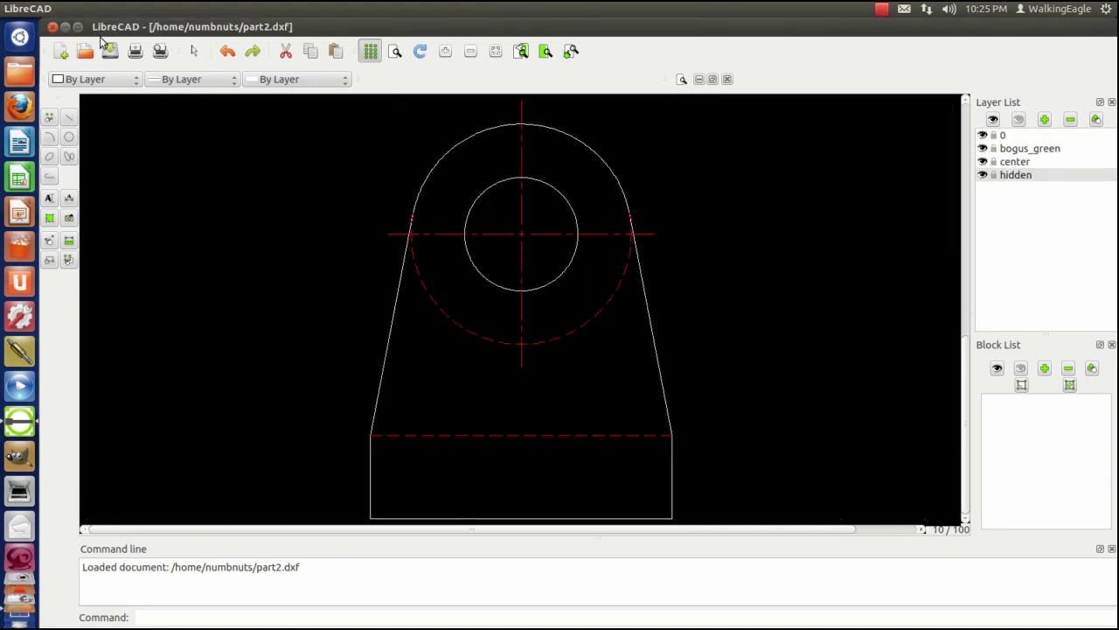
Save the drawing as part3.dxf, overwriting the existing file.
{"action": "mouse_move", "coordinate": [31, 9]}
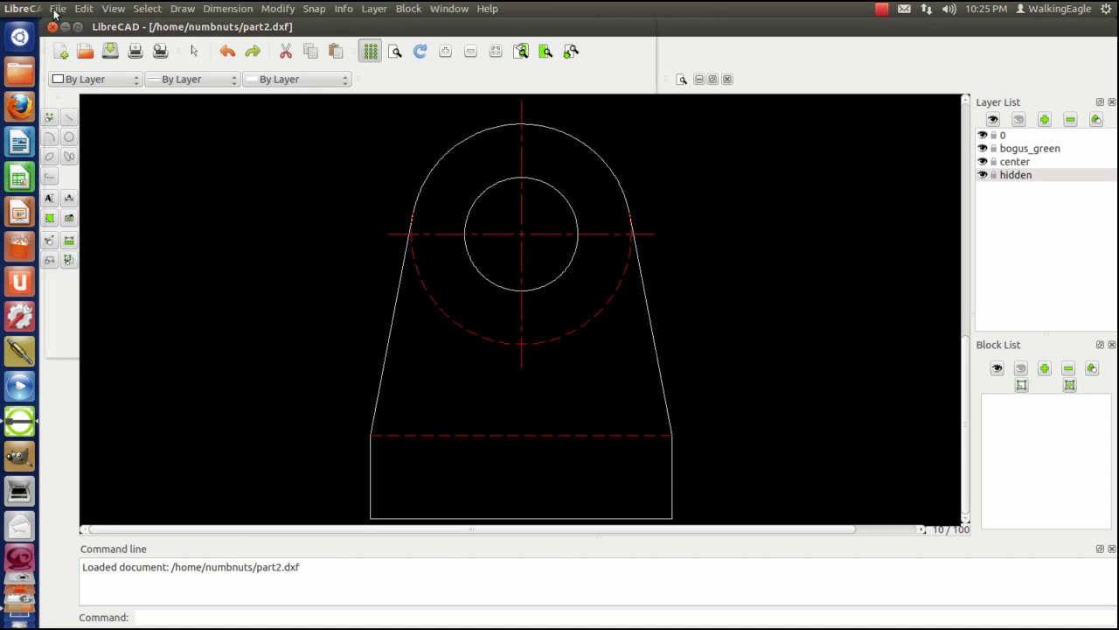
{"action": "left_click", "coordinate": [56, 10]}
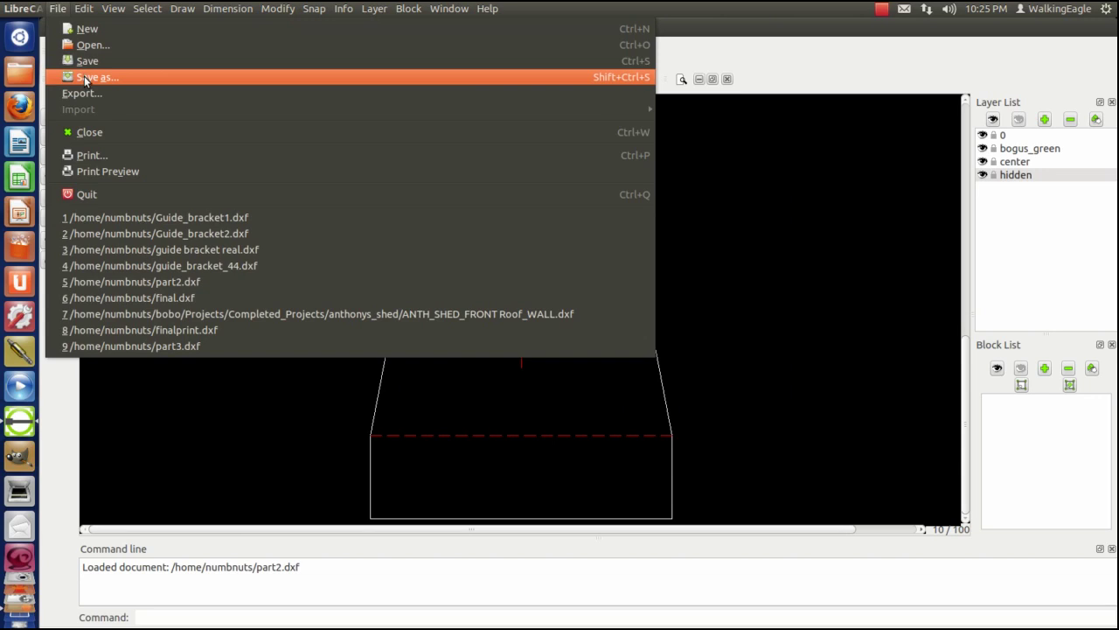
{"action": "left_click", "coordinate": [92, 77]}
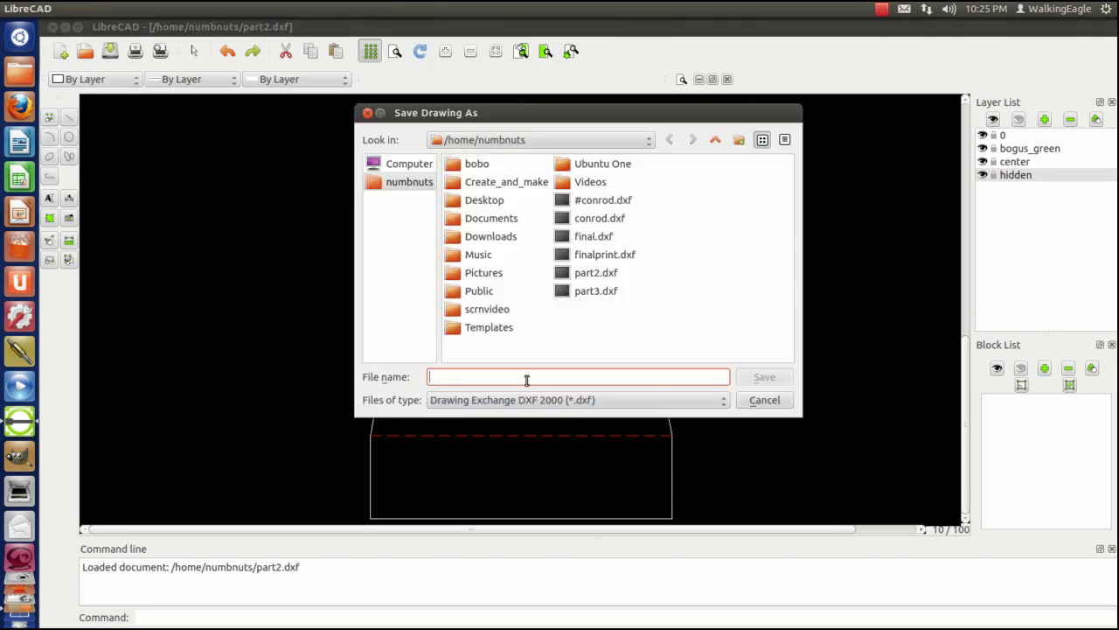
{"action": "type", "text": "part3"}
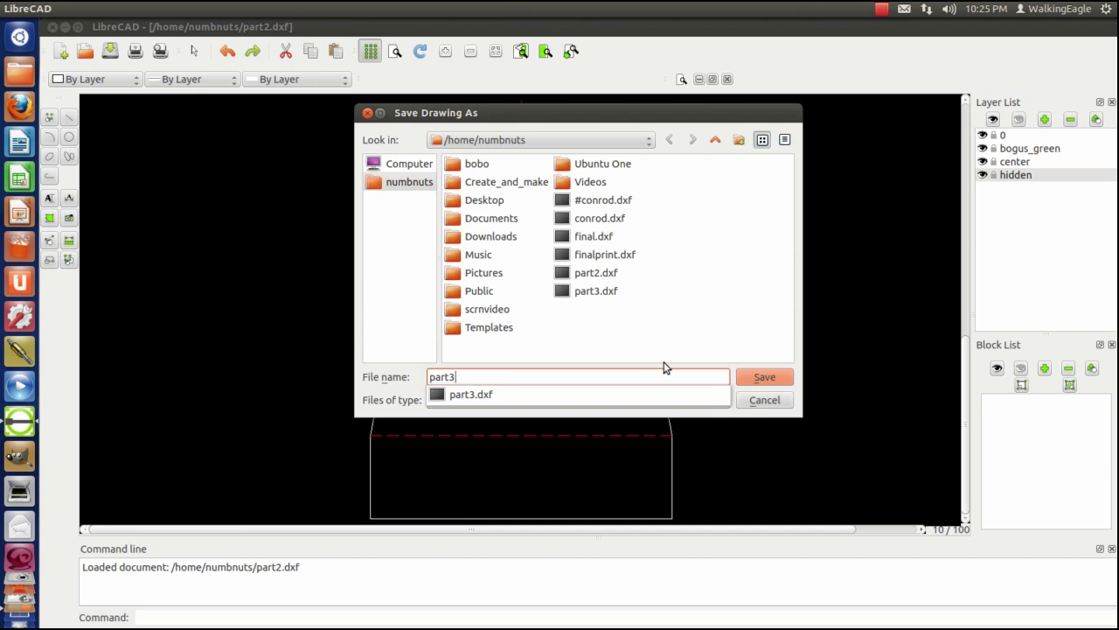
{"action": "key", "text": "Return"}
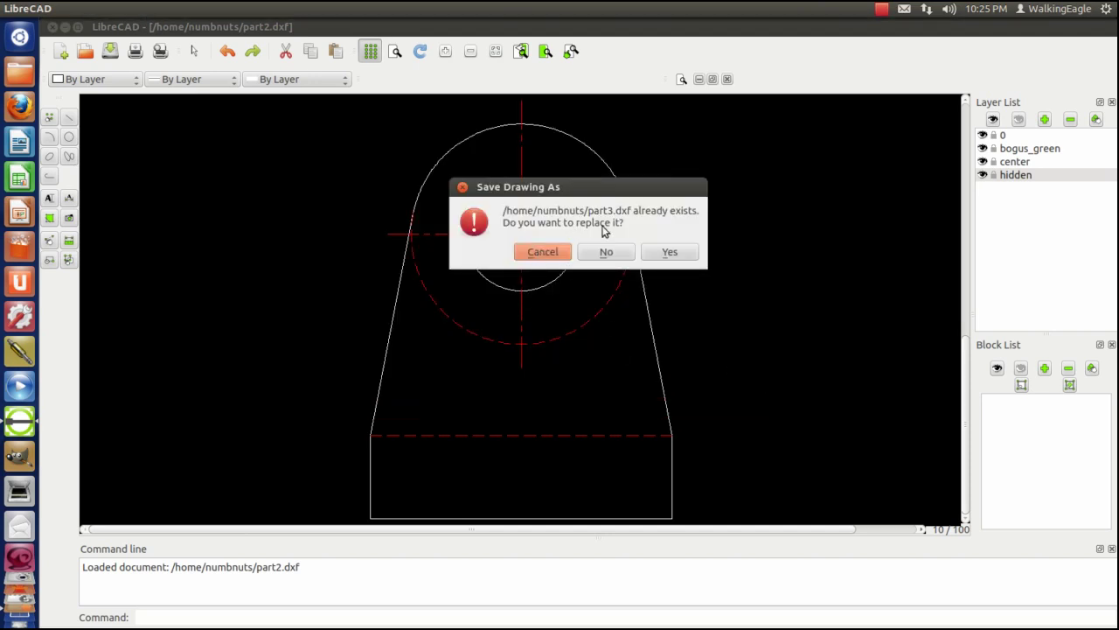
{"action": "left_click", "coordinate": [673, 255]}
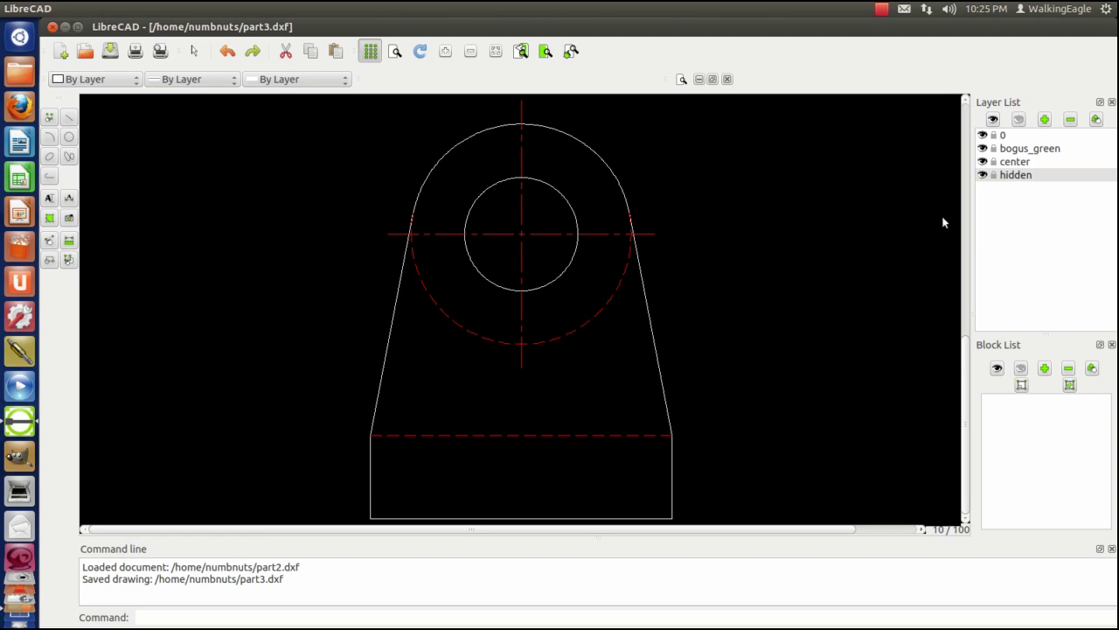
Set the center layer's colour to yellow.
{"action": "left_click", "coordinate": [1006, 168]}
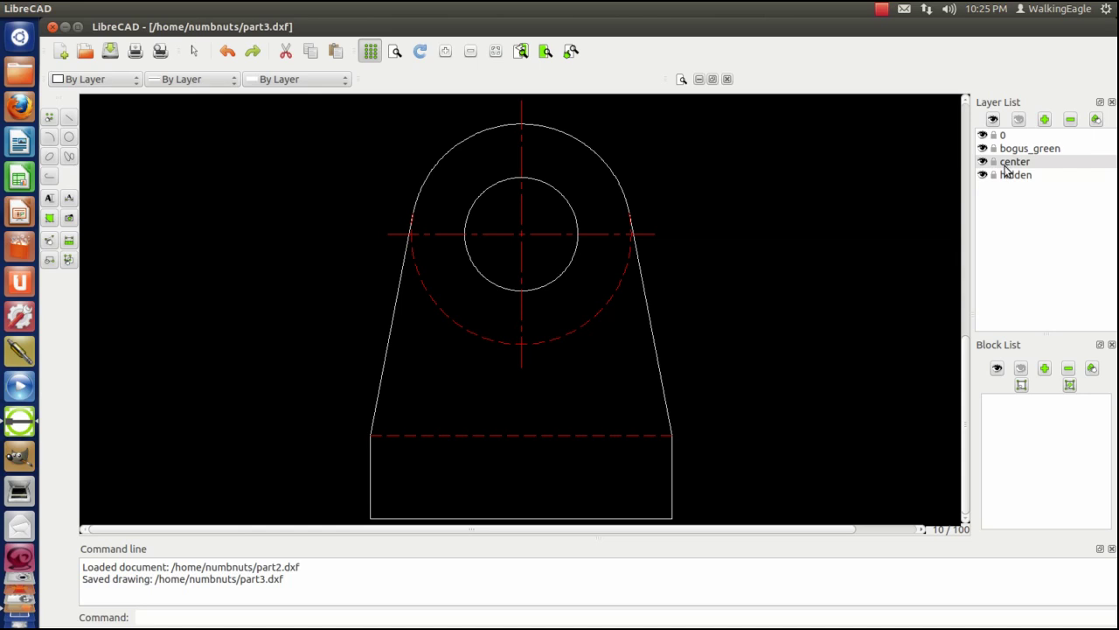
{"action": "left_click", "coordinate": [1096, 120]}
{"action": "left_click", "coordinate": [581, 229]}
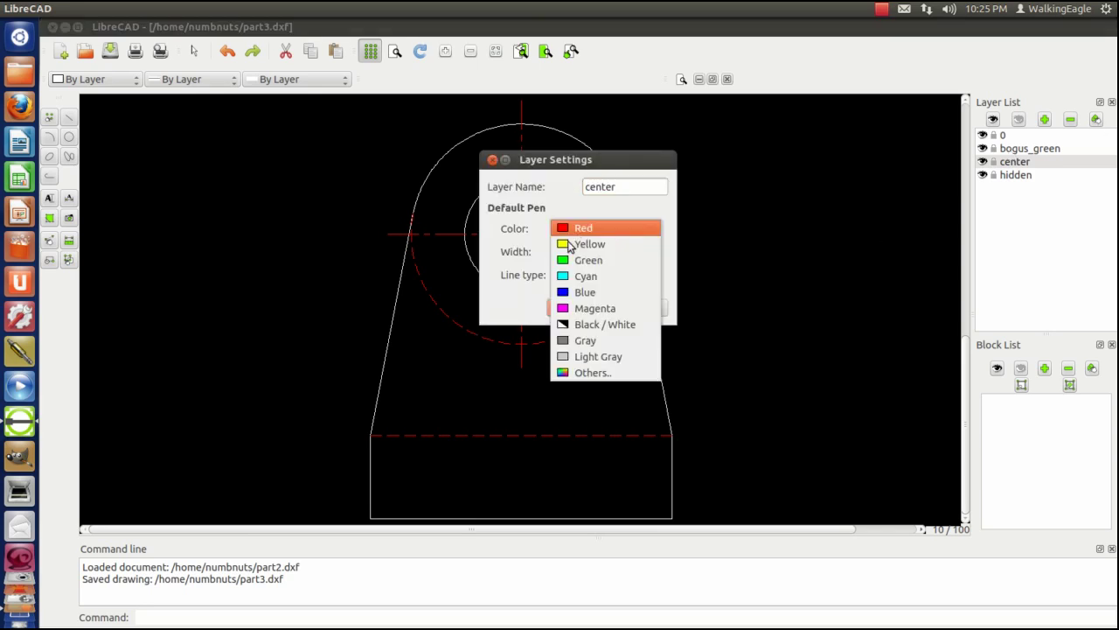
{"action": "left_click", "coordinate": [586, 244]}
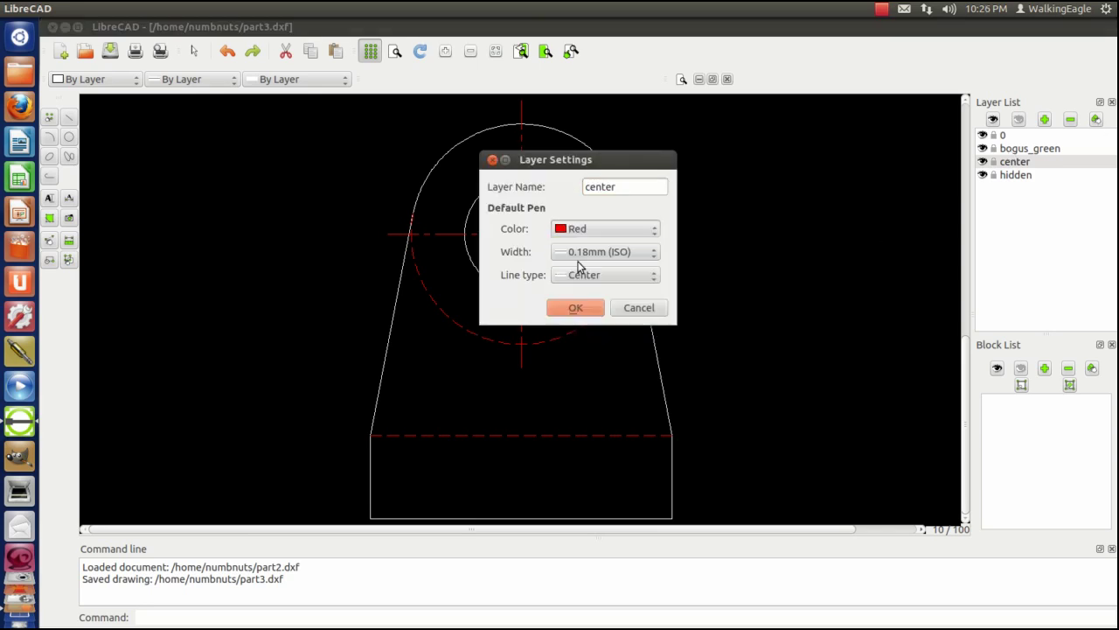
{"action": "left_click", "coordinate": [577, 308]}
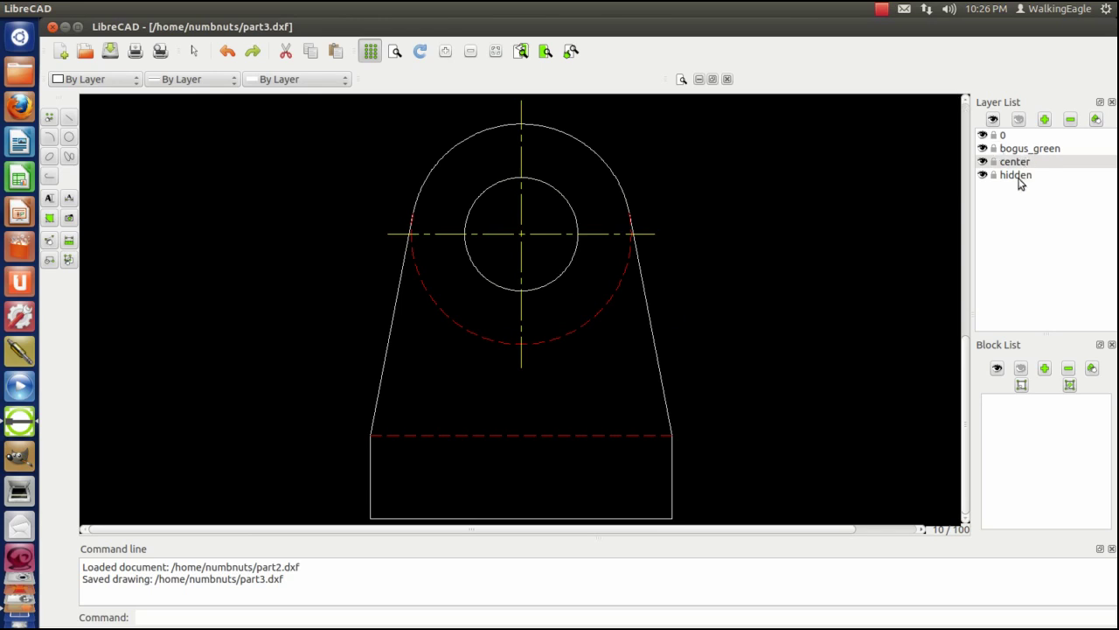
Set the hidden layer's colour to yellow.
{"action": "left_click", "coordinate": [1020, 179]}
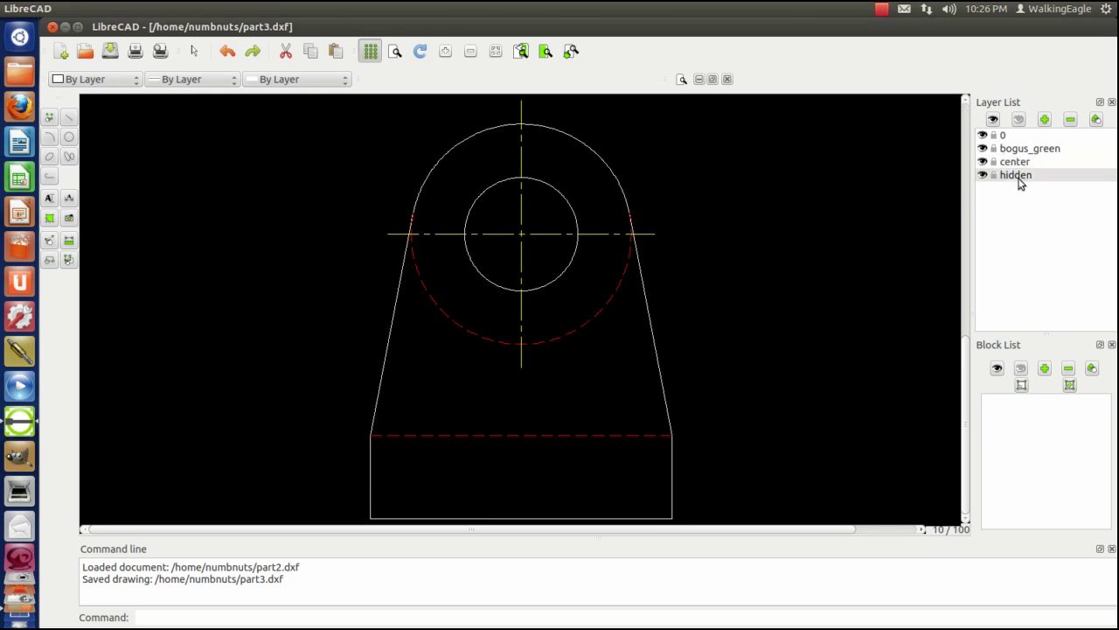
{"action": "left_click", "coordinate": [1095, 121]}
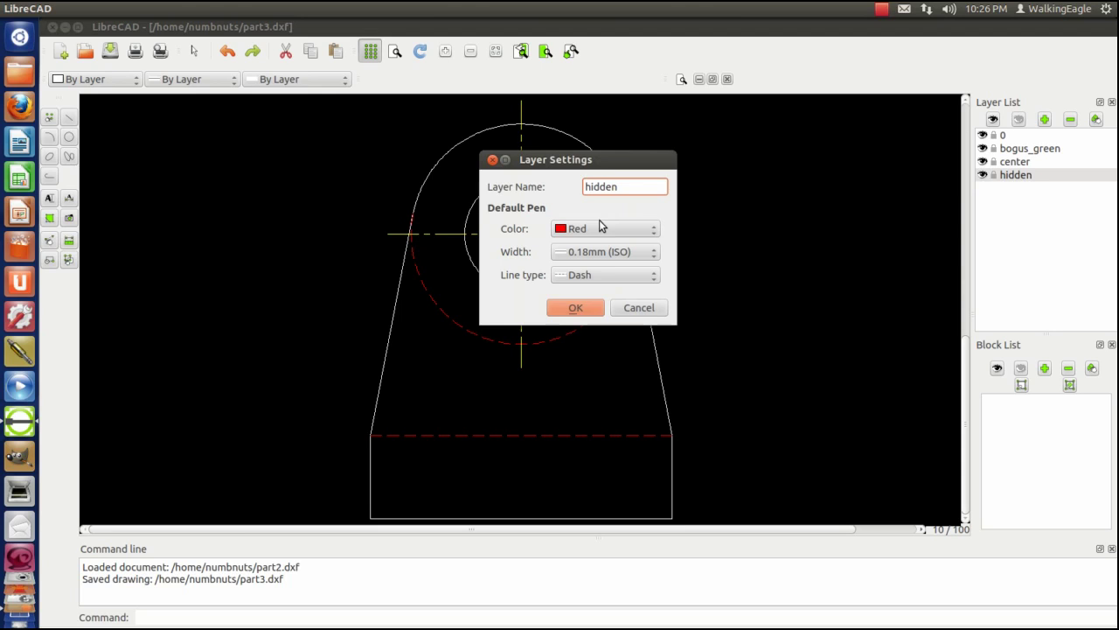
{"action": "left_click", "coordinate": [595, 233]}
{"action": "left_click", "coordinate": [599, 243]}
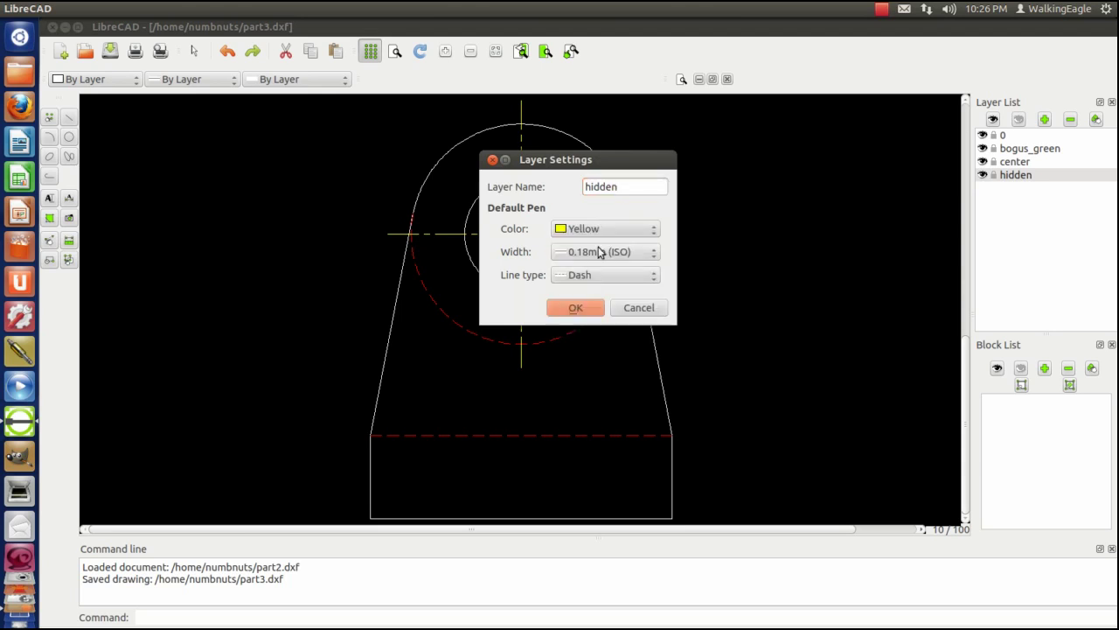
{"action": "left_click", "coordinate": [585, 309]}
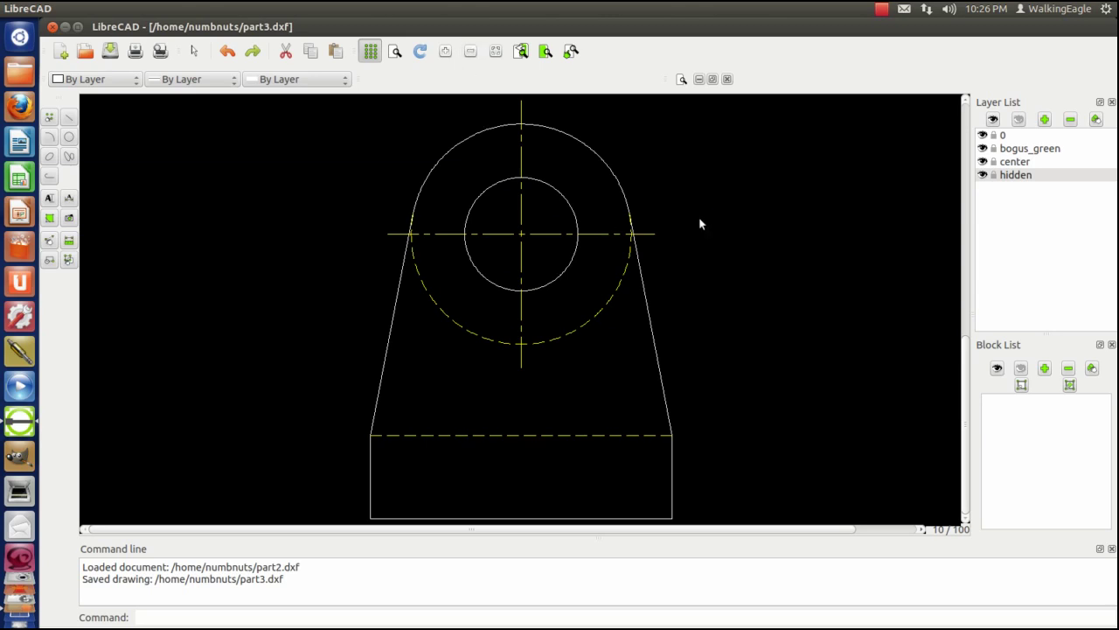
Zoom out two steps and pan the side view left, leaving space on the right.
{"action": "left_click", "coordinate": [470, 53]}
{"action": "left_click", "coordinate": [471, 54]}
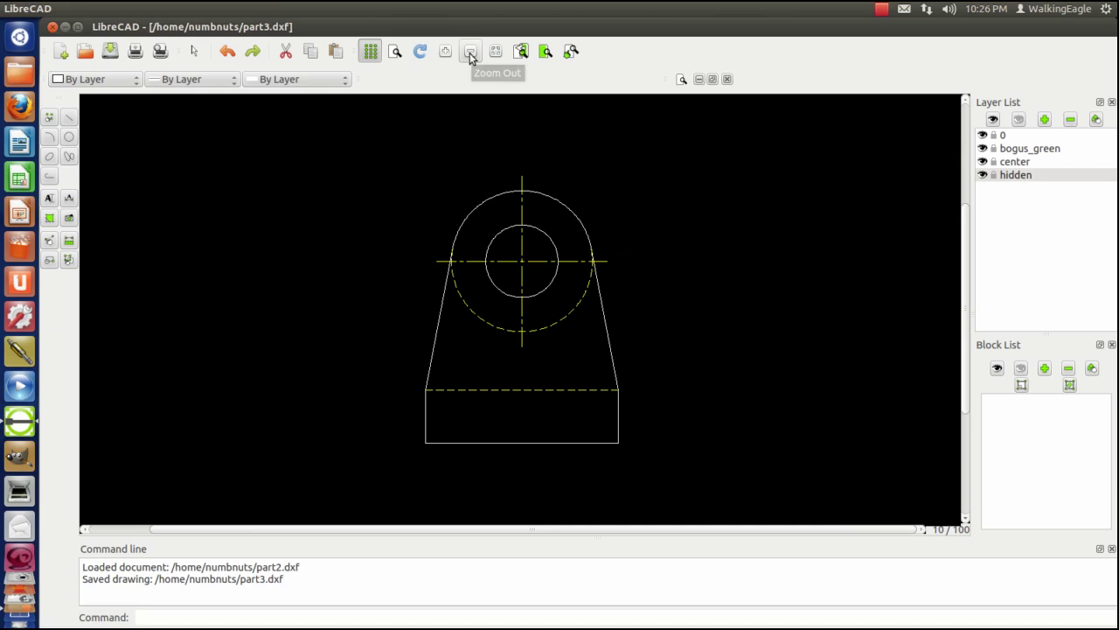
{"action": "left_click", "coordinate": [571, 52]}
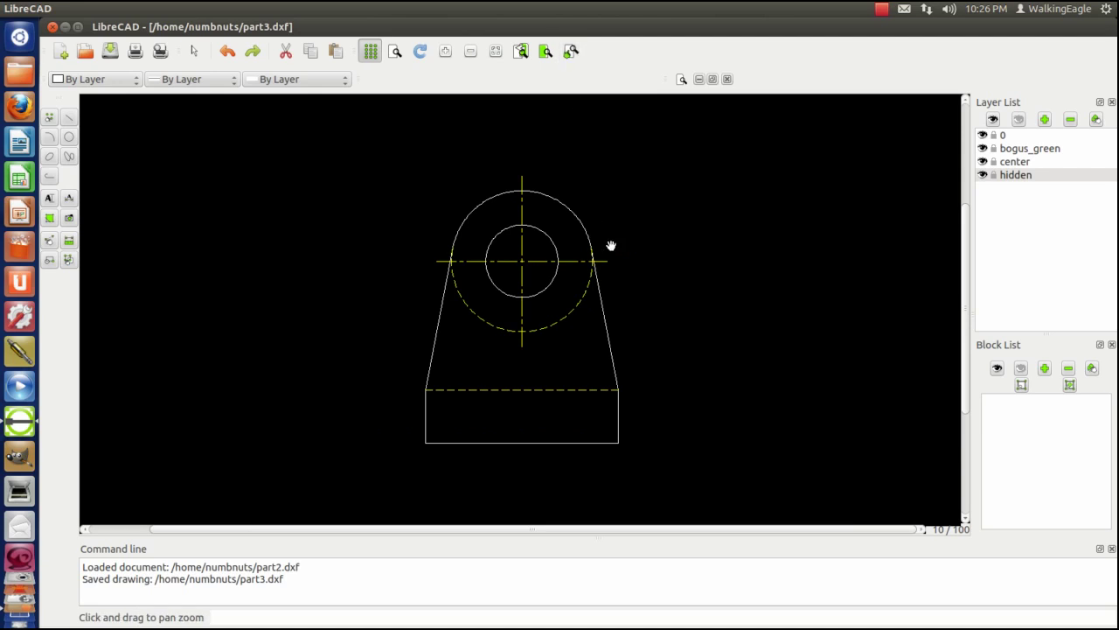
{"action": "left_click_drag", "start_coordinate": [735, 322], "coordinate": [515, 320]}
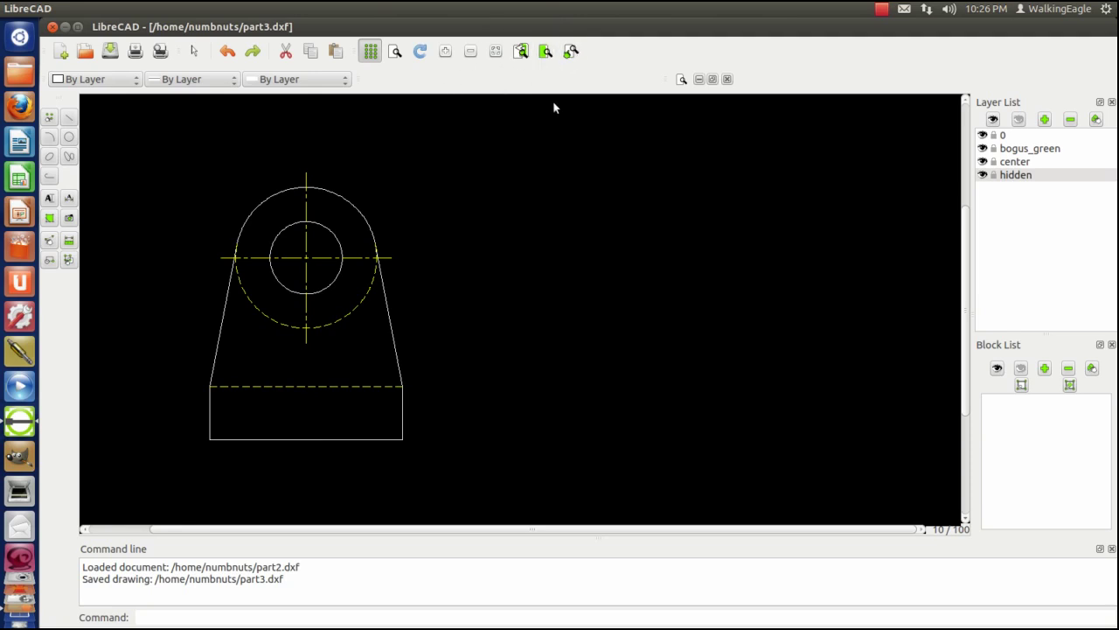
On the bogus_green layer, draw horizontal lines through the circle centers and the base's top and bottom edges.
{"action": "left_click", "coordinate": [70, 119]}
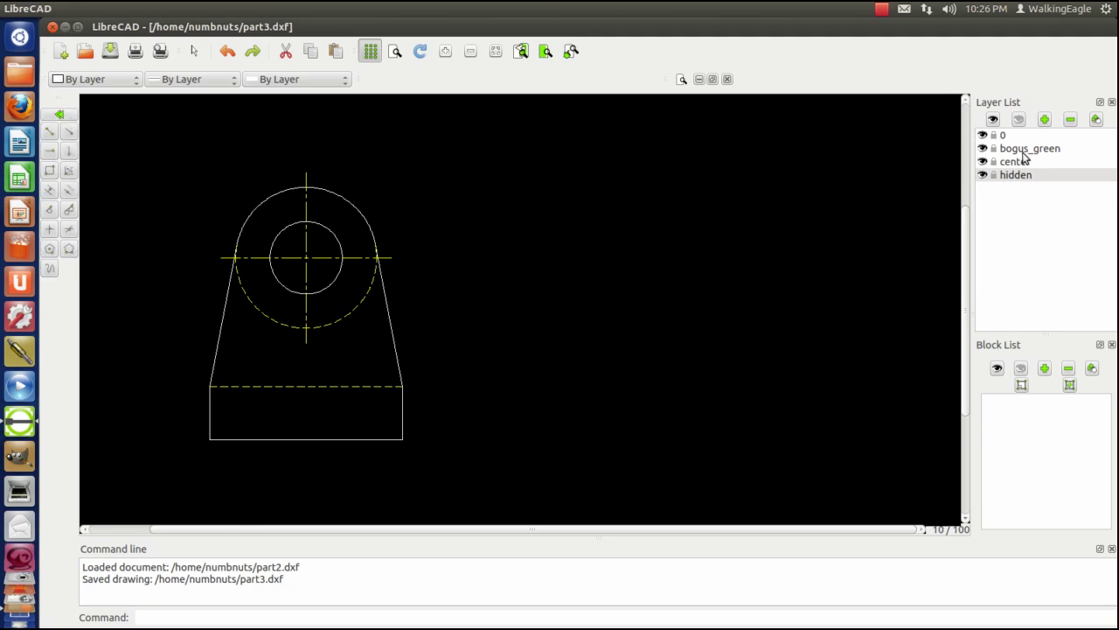
{"action": "left_click", "coordinate": [1024, 150]}
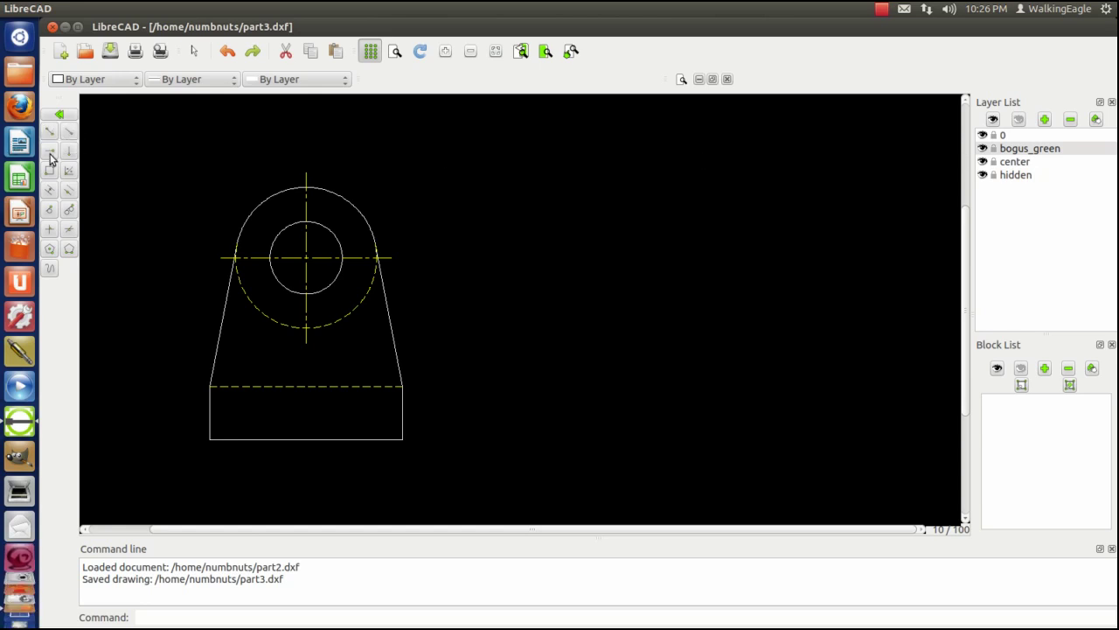
{"action": "left_click", "coordinate": [50, 154]}
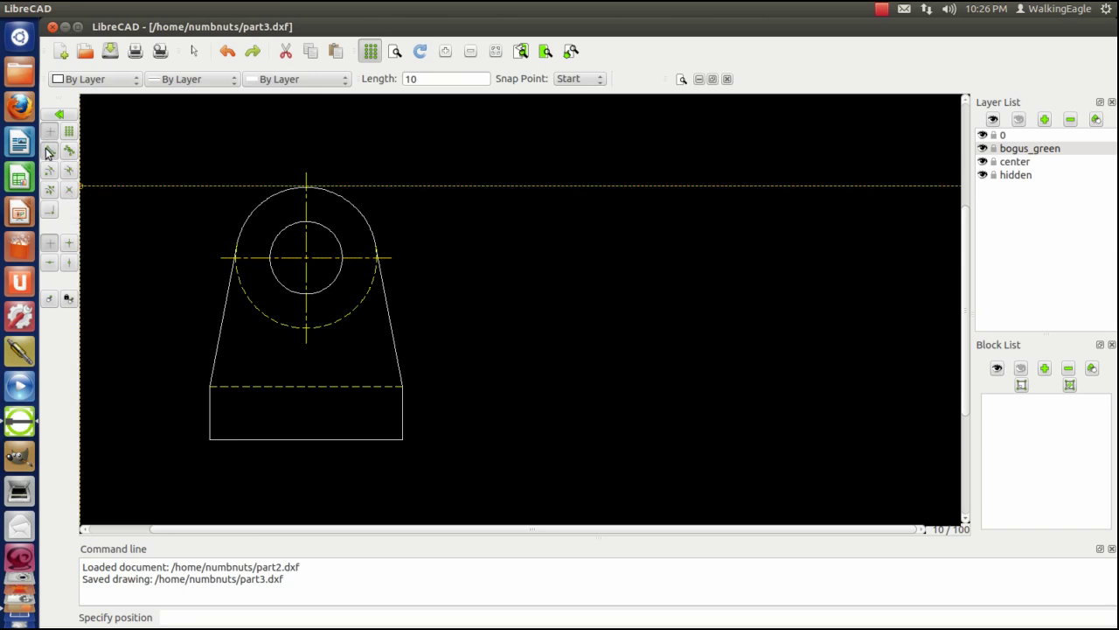
{"action": "left_click", "coordinate": [415, 296]}
{"action": "left_click", "coordinate": [402, 396]}
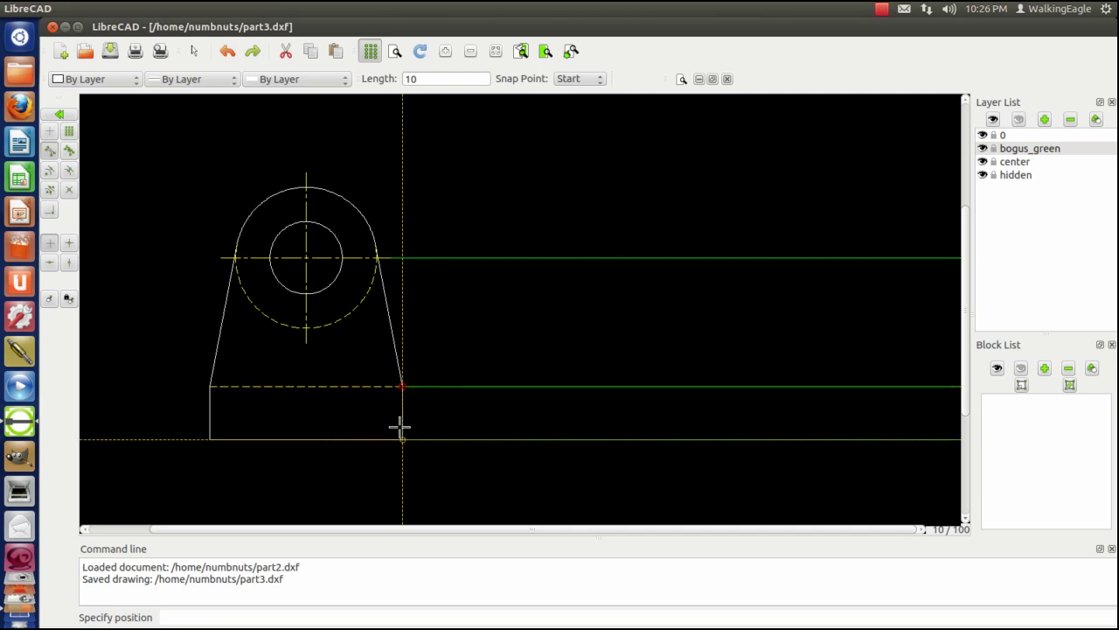
{"action": "left_click", "coordinate": [402, 439]}
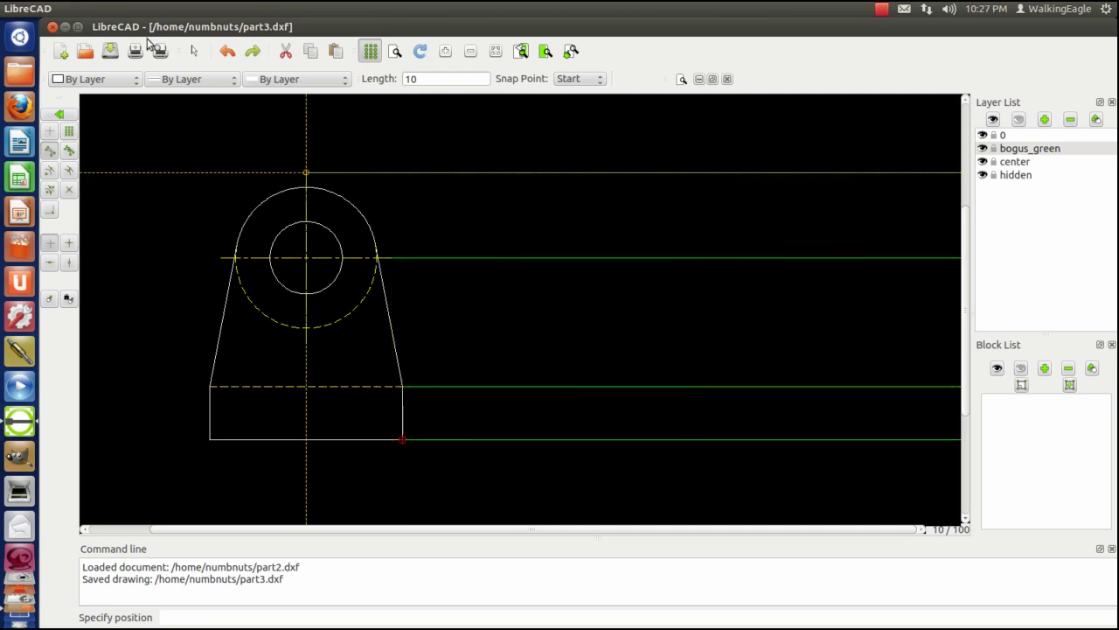
Add horizontal lines at the tops and bottoms of the large and small circles.
{"action": "left_click", "coordinate": [72, 194]}
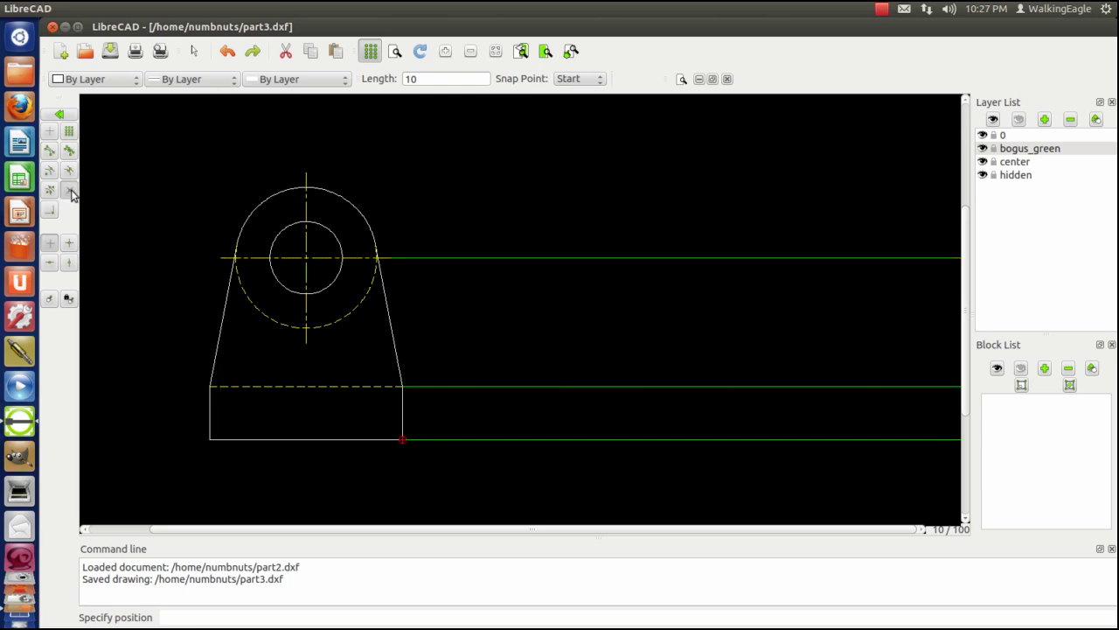
{"action": "left_click", "coordinate": [305, 327]}
{"action": "left_click", "coordinate": [302, 293]}
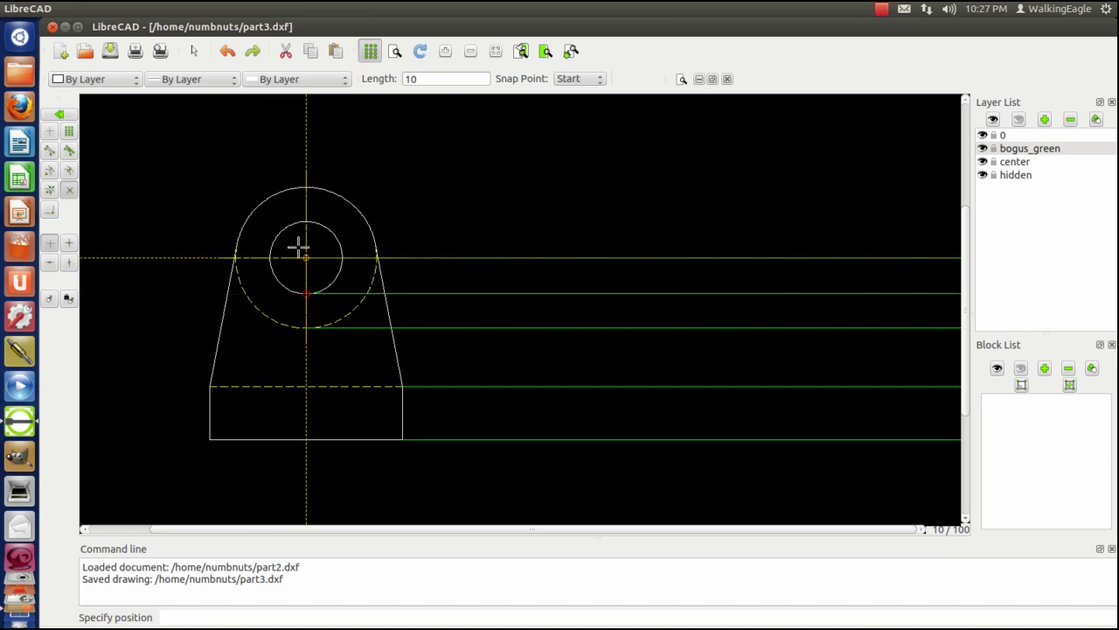
{"action": "left_click", "coordinate": [305, 222]}
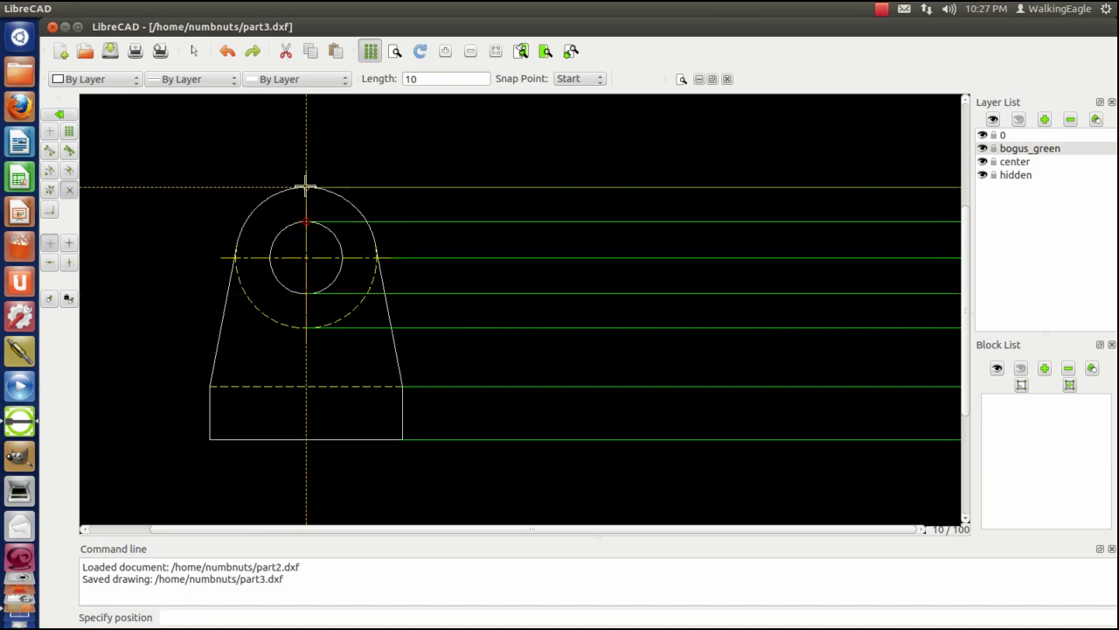
{"action": "left_click", "coordinate": [305, 187]}
{"action": "right_click", "coordinate": [178, 194]}
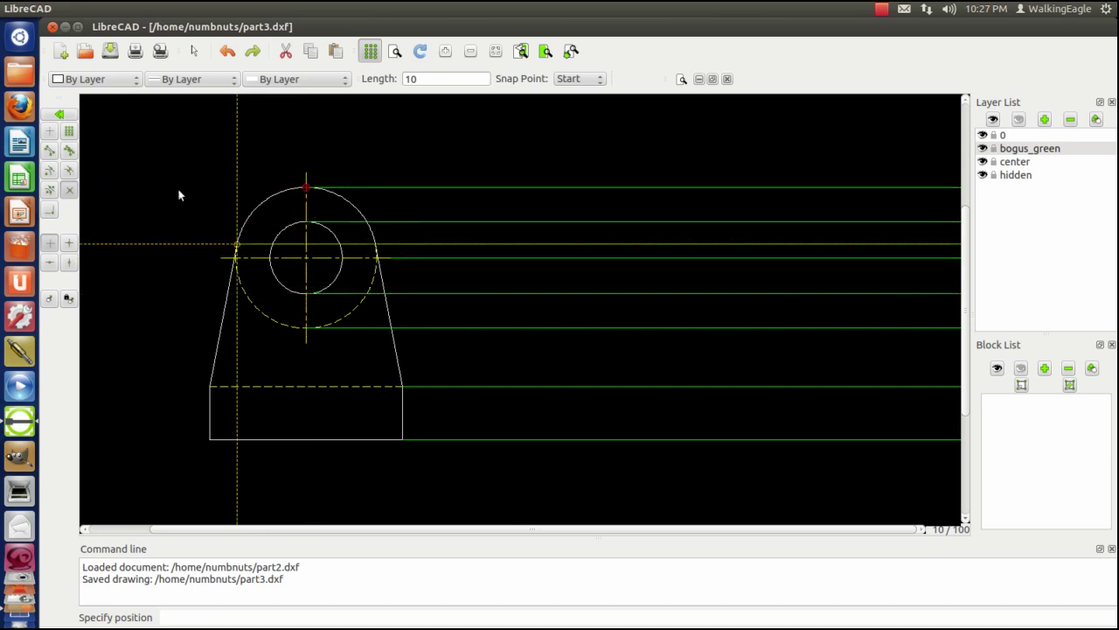
{"action": "right_click", "coordinate": [177, 191]}
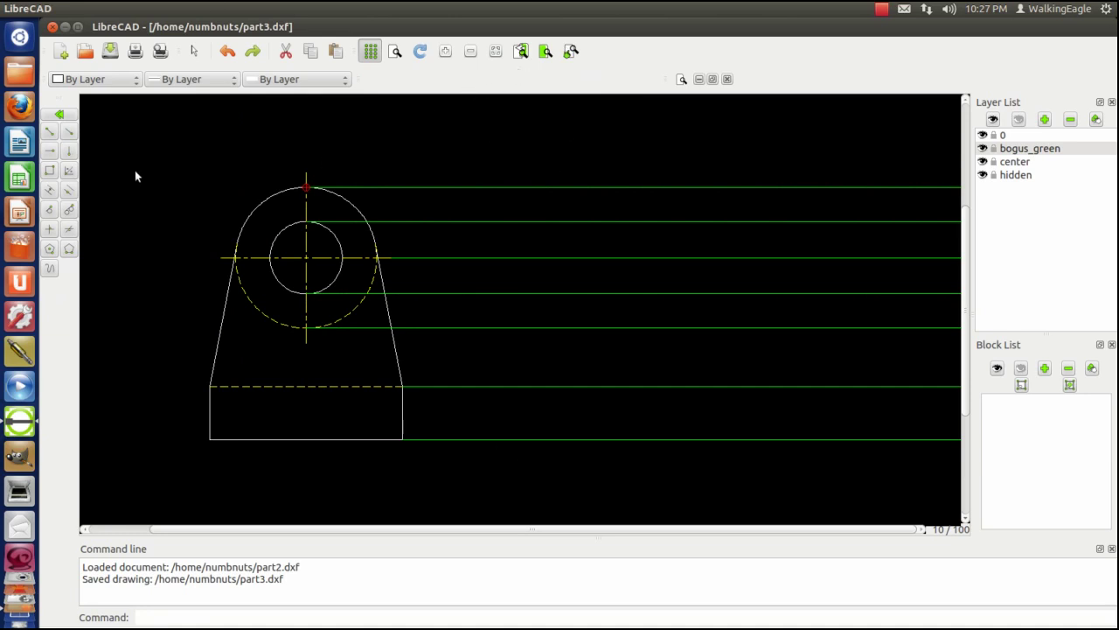
Offset a parallel vertical line 5.5 units to the right of the existing construction line.
{"action": "left_click", "coordinate": [69, 150]}
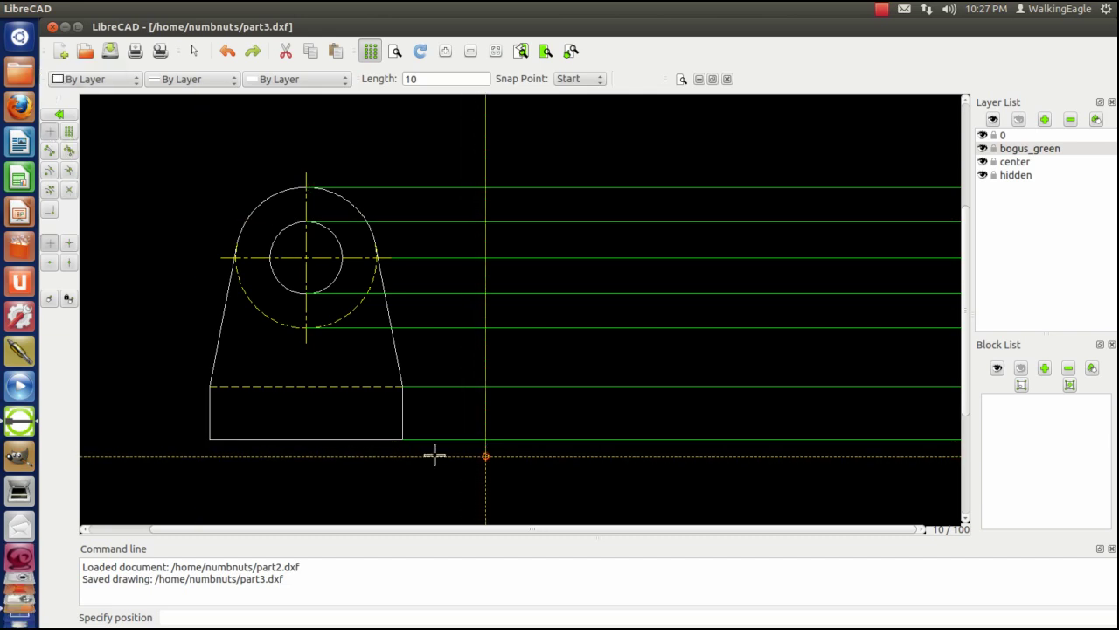
{"action": "right_click", "coordinate": [163, 157]}
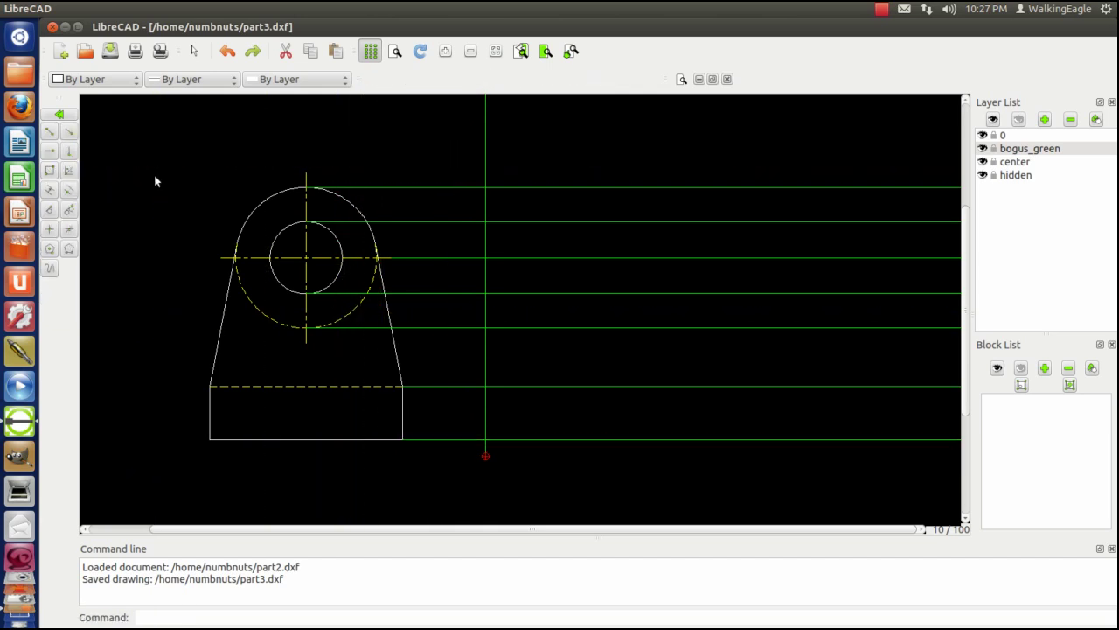
{"action": "left_click", "coordinate": [50, 192]}
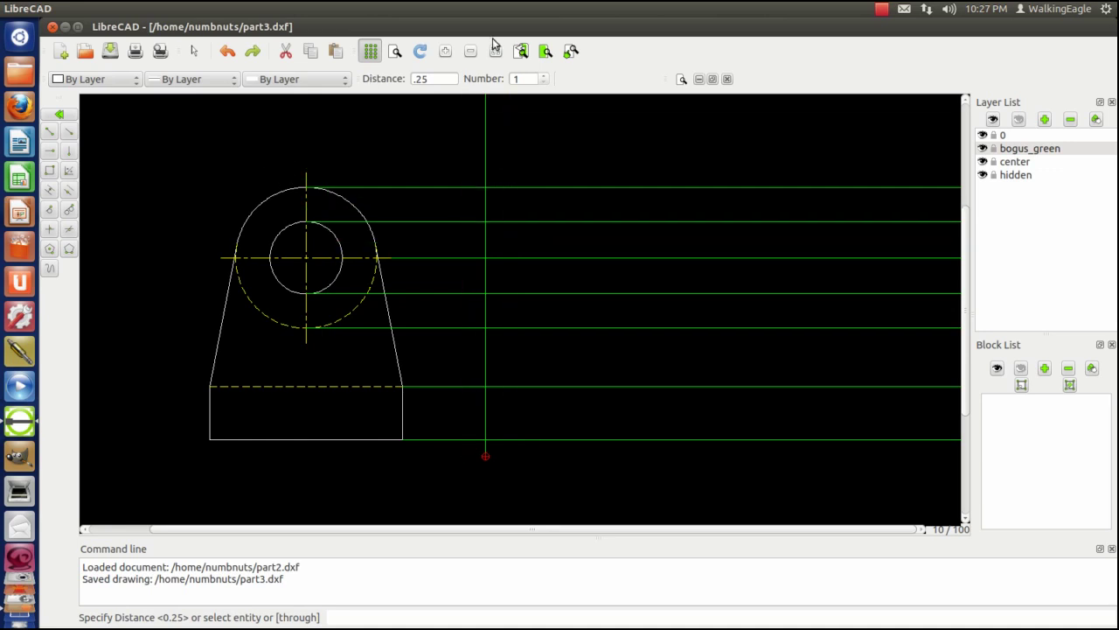
{"action": "double_click", "coordinate": [421, 79]}
{"action": "type", "text": "5"}
{"action": "key", "text": "Return"}
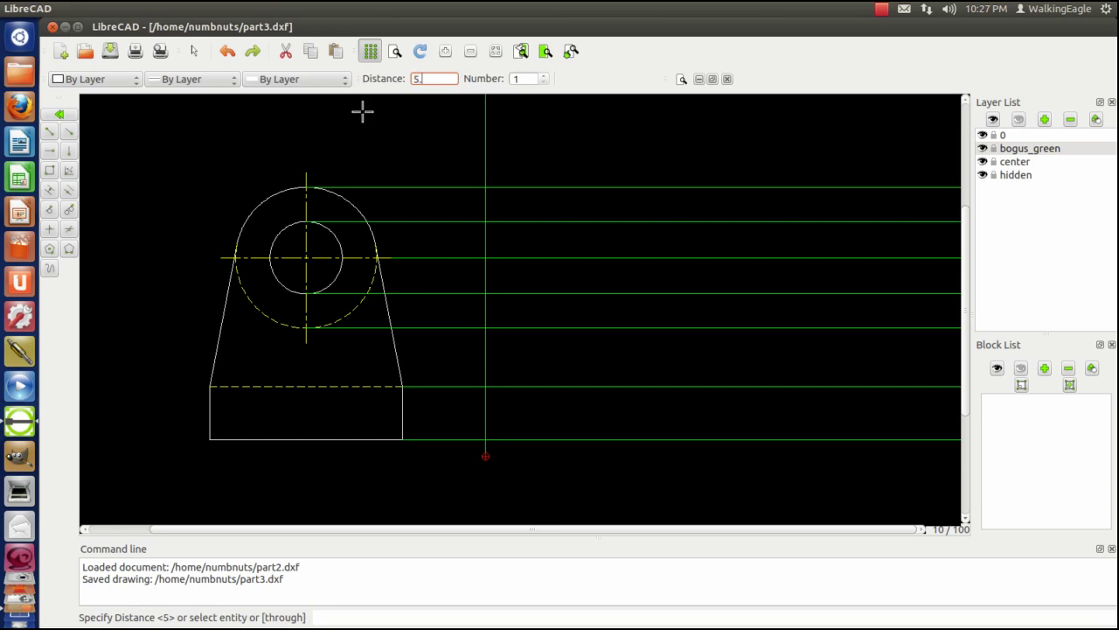
{"action": "type", "text": ".5"}
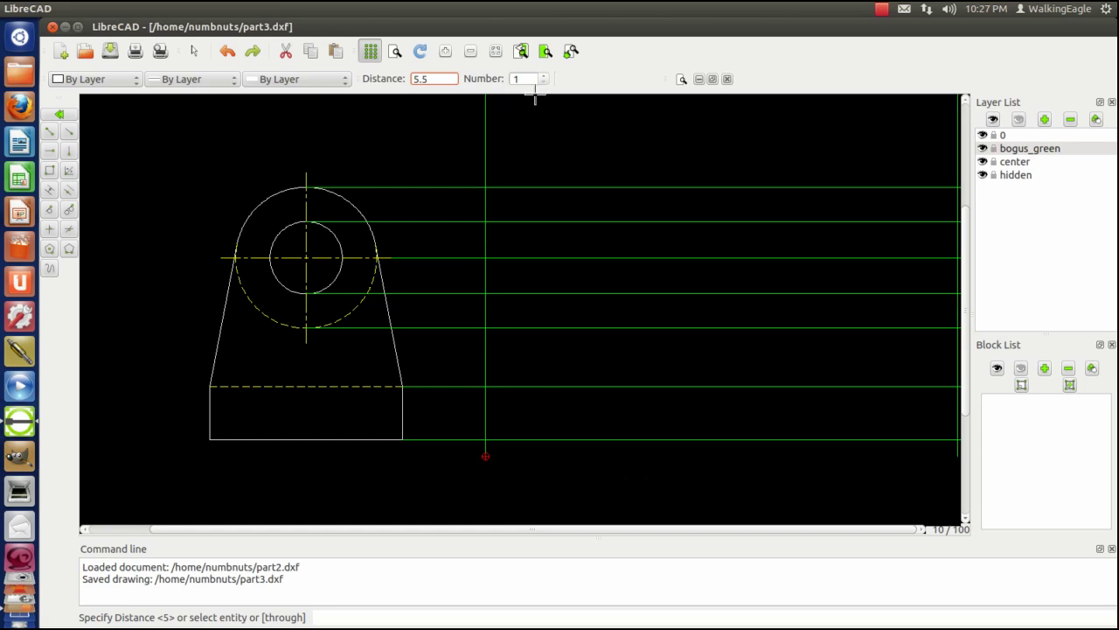
{"action": "key", "text": "Return"}
{"action": "scroll", "coordinate": [635, 432], "scroll_direction": "down", "scroll_amount": 1}
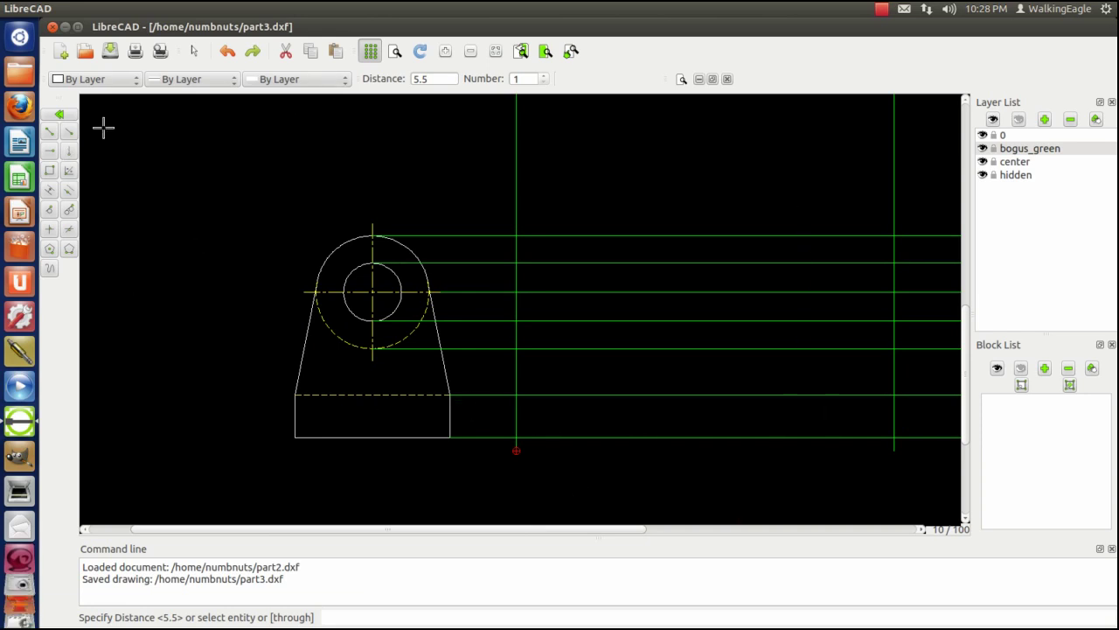
Trim the bottom edge and left vertical into a clean bottom-left corner.
{"action": "left_click", "coordinate": [59, 116]}
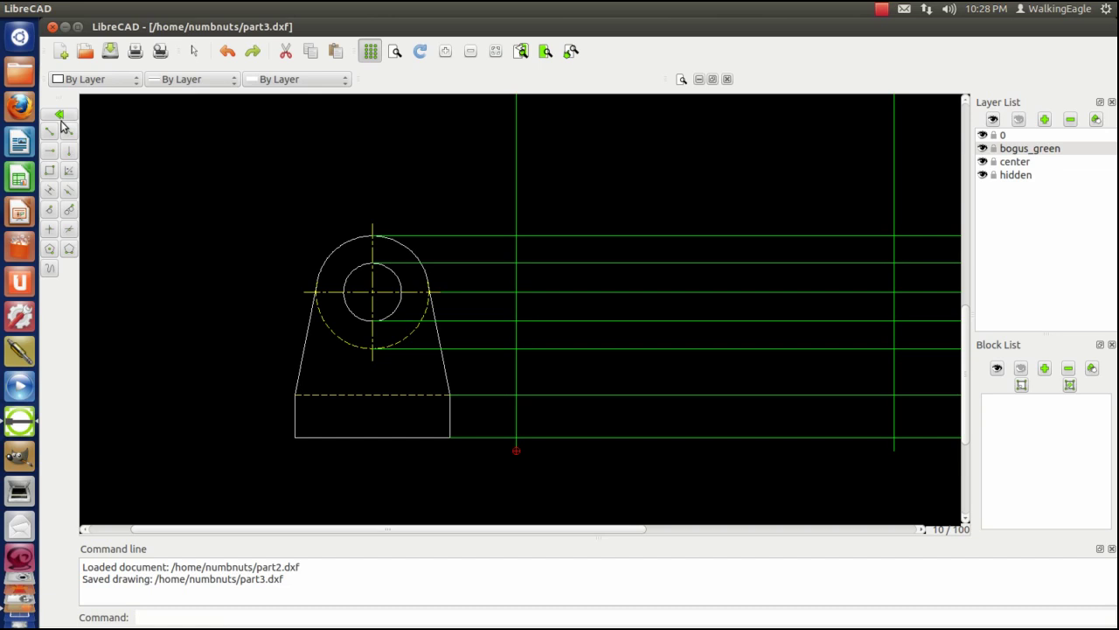
{"action": "left_click", "coordinate": [65, 128]}
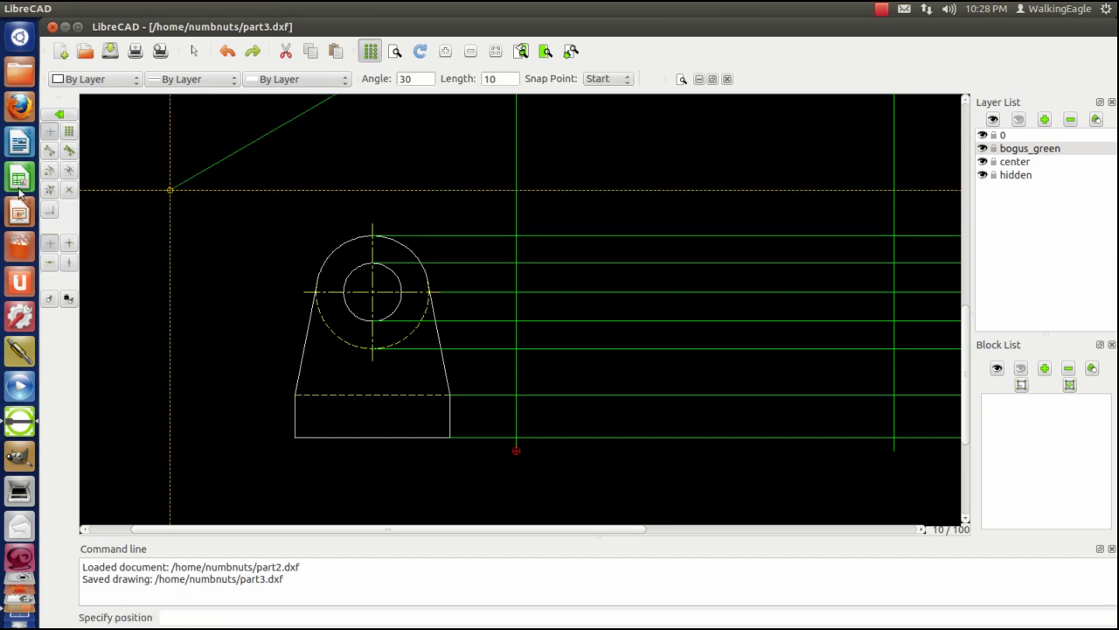
{"action": "left_click", "coordinate": [50, 116]}
{"action": "left_click", "coordinate": [56, 117]}
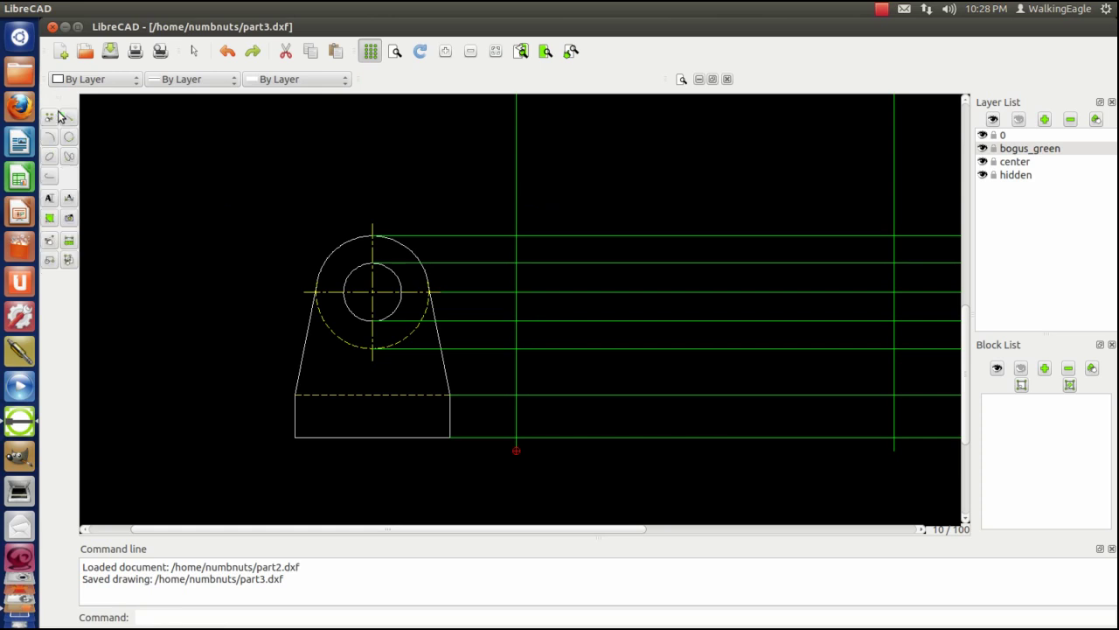
{"action": "left_click", "coordinate": [50, 243]}
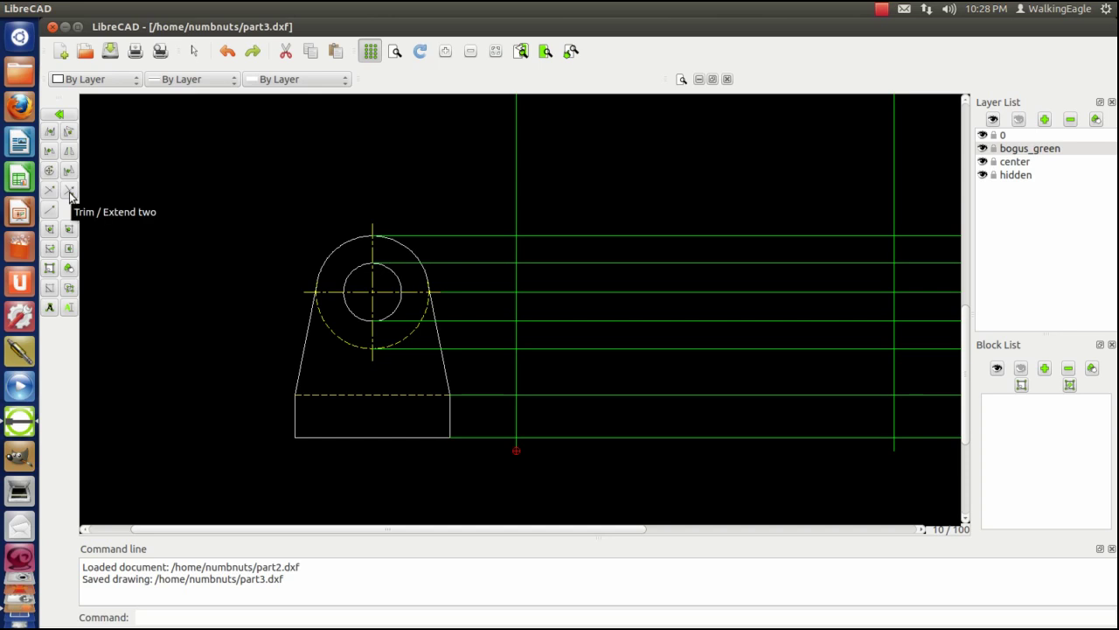
{"action": "left_click", "coordinate": [70, 194]}
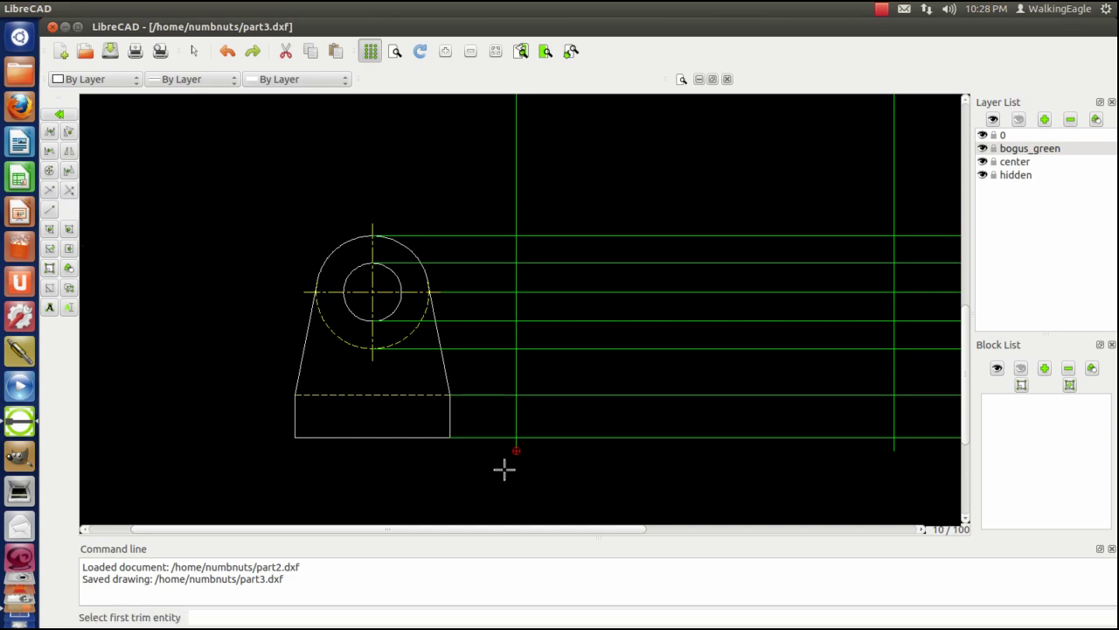
{"action": "left_click", "coordinate": [532, 436]}
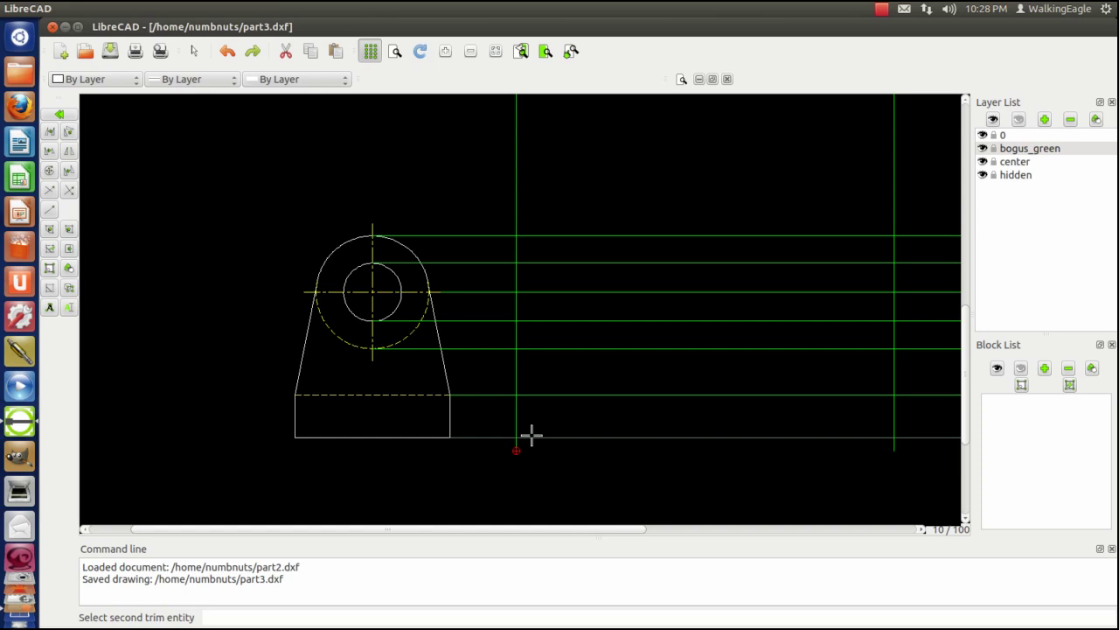
{"action": "left_click", "coordinate": [516, 420]}
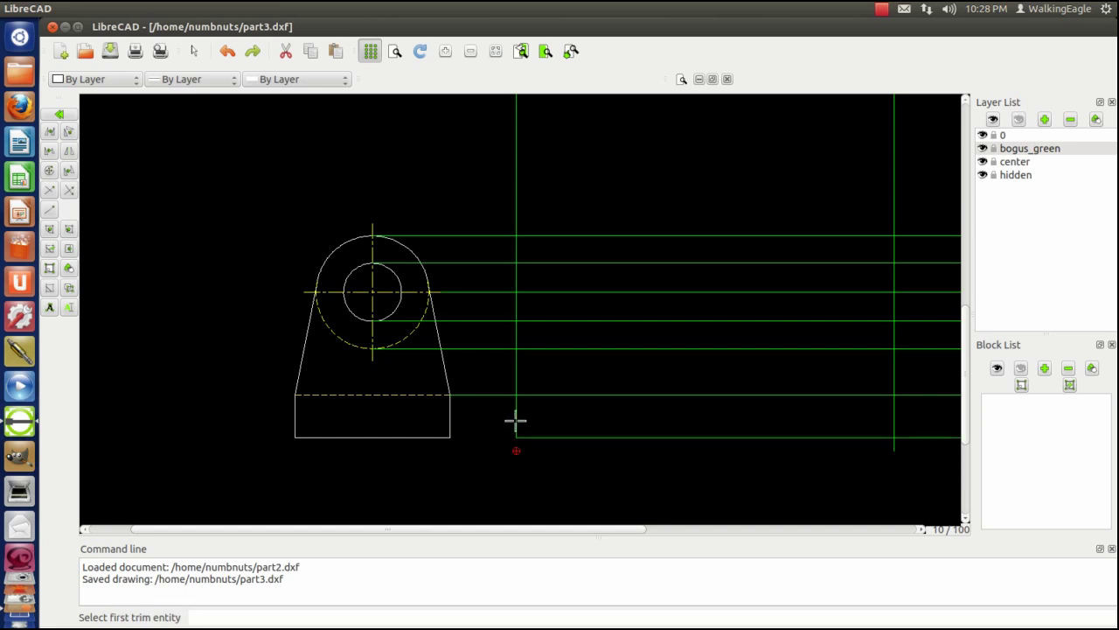
Close the top-left, top-right and bottom-right corners of the rectangle.
{"action": "left_click", "coordinate": [516, 240]}
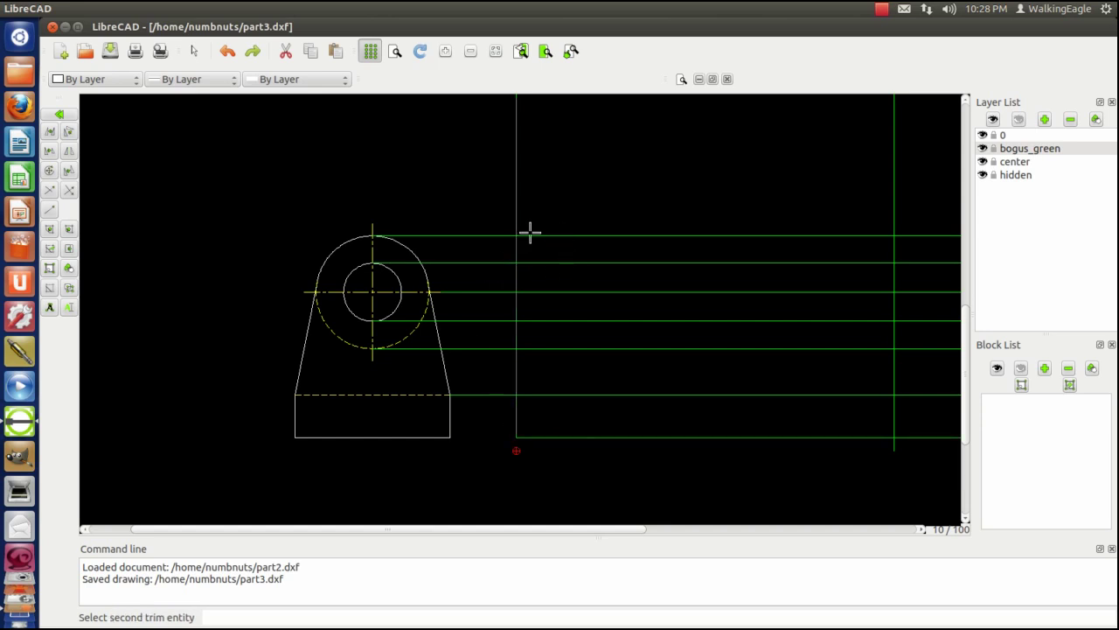
{"action": "left_click", "coordinate": [530, 235]}
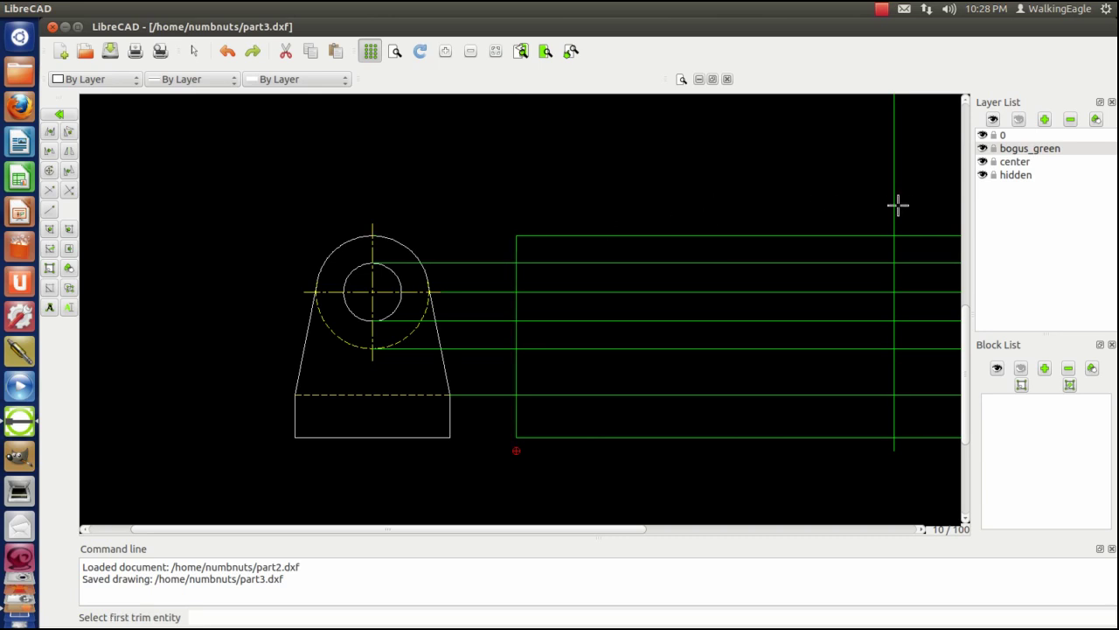
{"action": "left_click", "coordinate": [876, 235]}
{"action": "left_click", "coordinate": [894, 248]}
{"action": "left_click", "coordinate": [893, 427]}
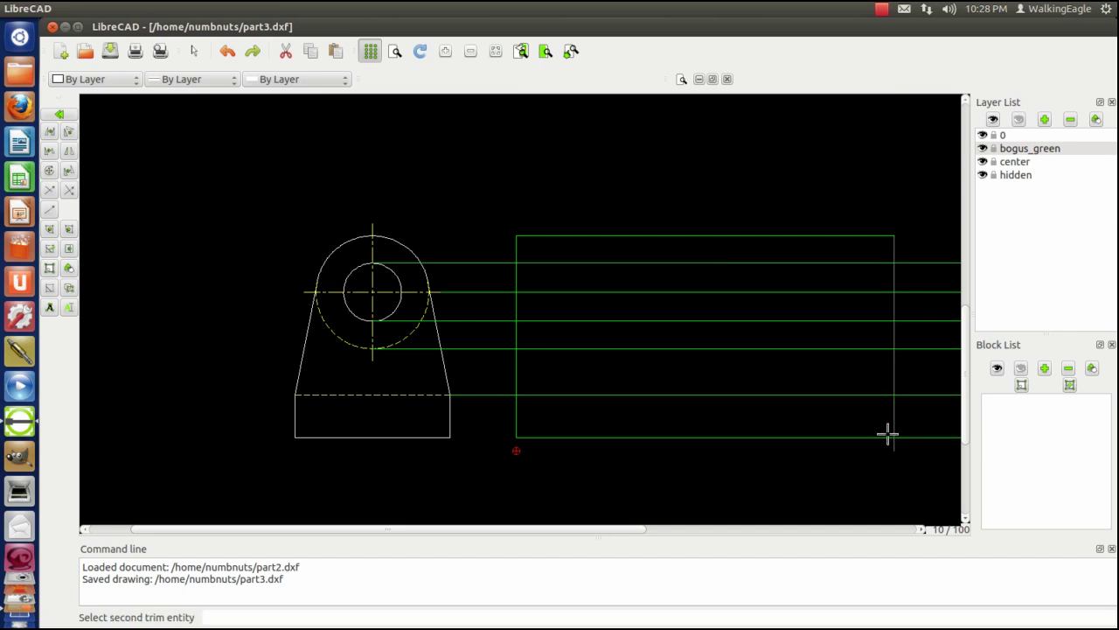
{"action": "left_click", "coordinate": [874, 437]}
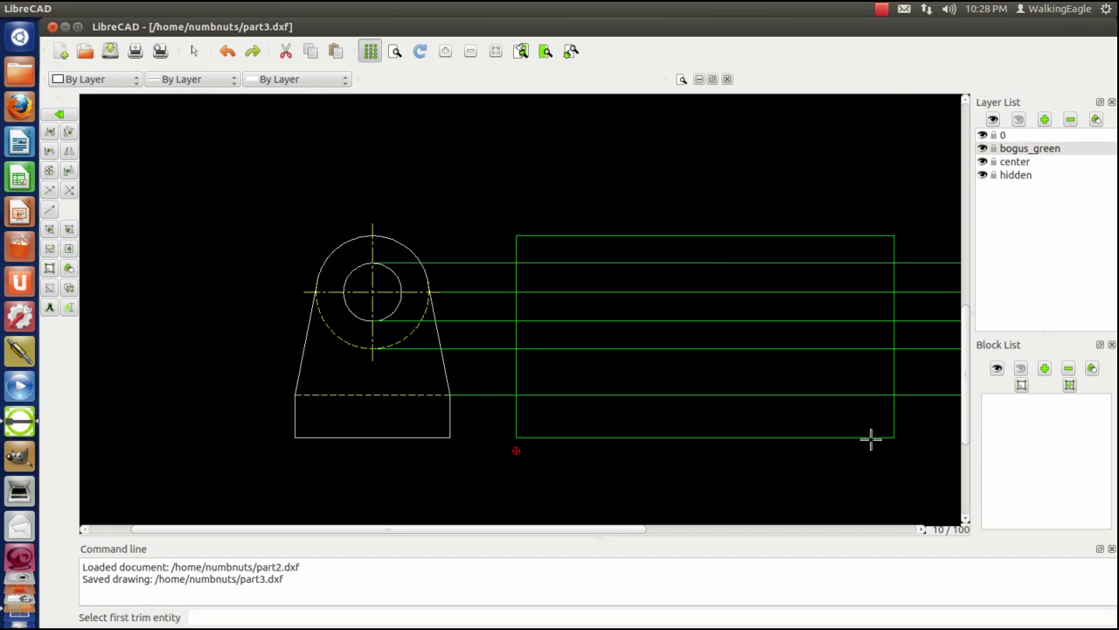
{"action": "right_click", "coordinate": [601, 486]}
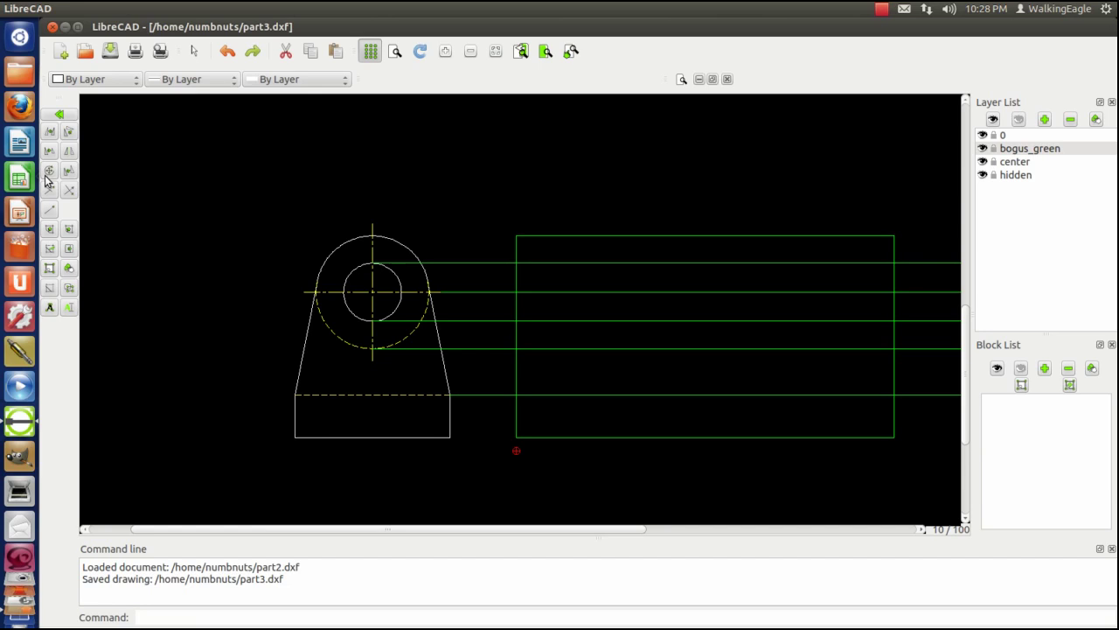
Add parallel verticals inside the rectangle: 0.62 in from the right end, 0.75 in from both ends.
{"action": "left_click", "coordinate": [57, 118]}
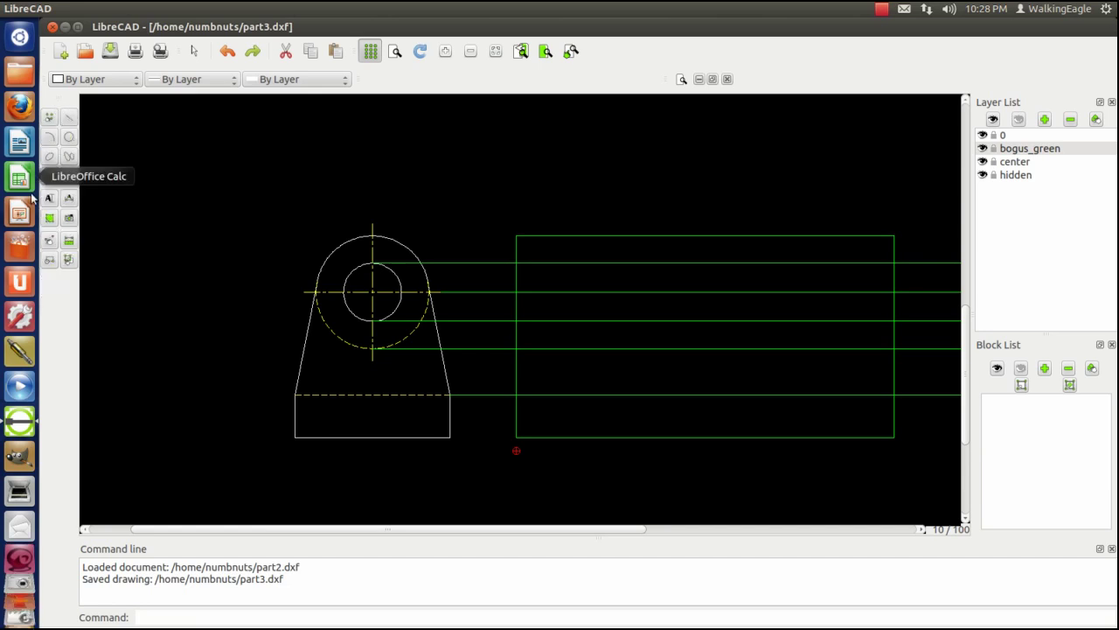
{"action": "left_click", "coordinate": [50, 119]}
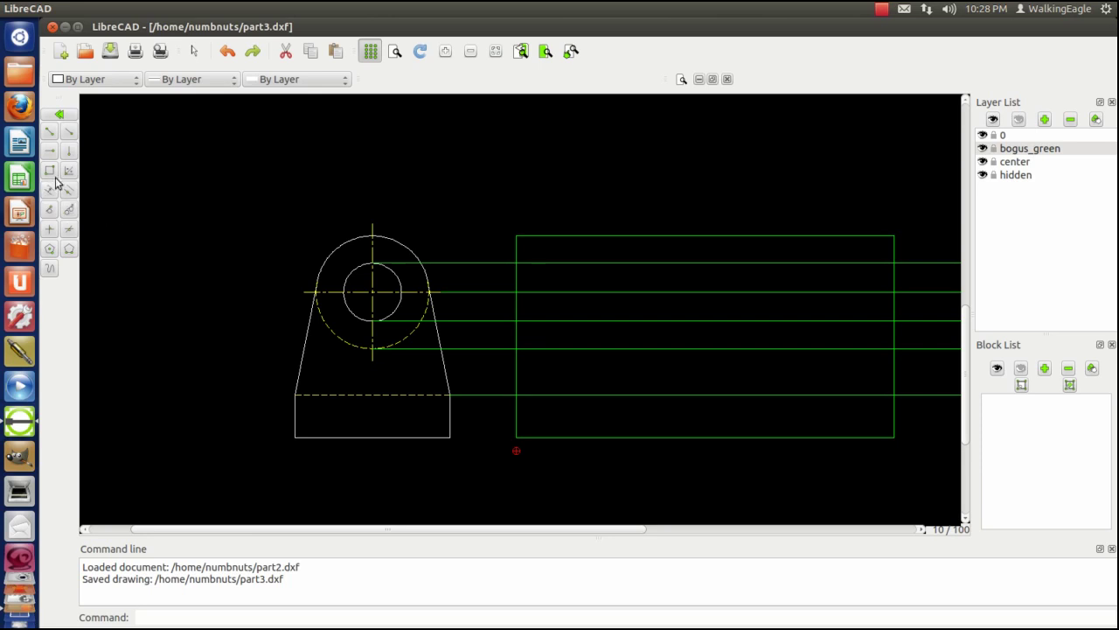
{"action": "left_click", "coordinate": [54, 177]}
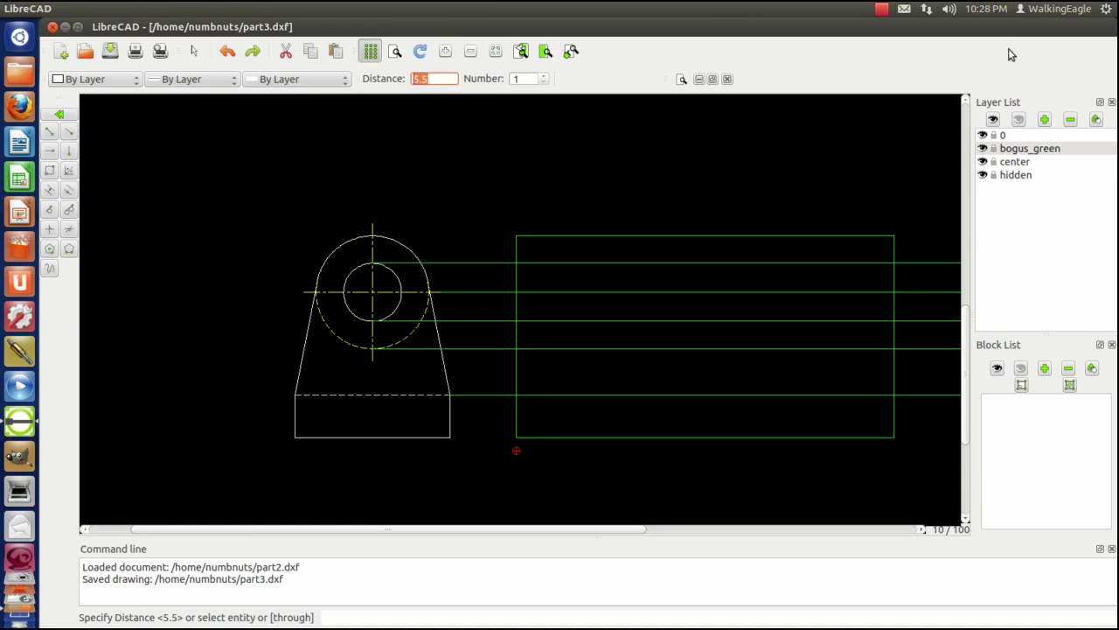
{"action": "type", "text": ".62"}
{"action": "key", "text": "Return"}
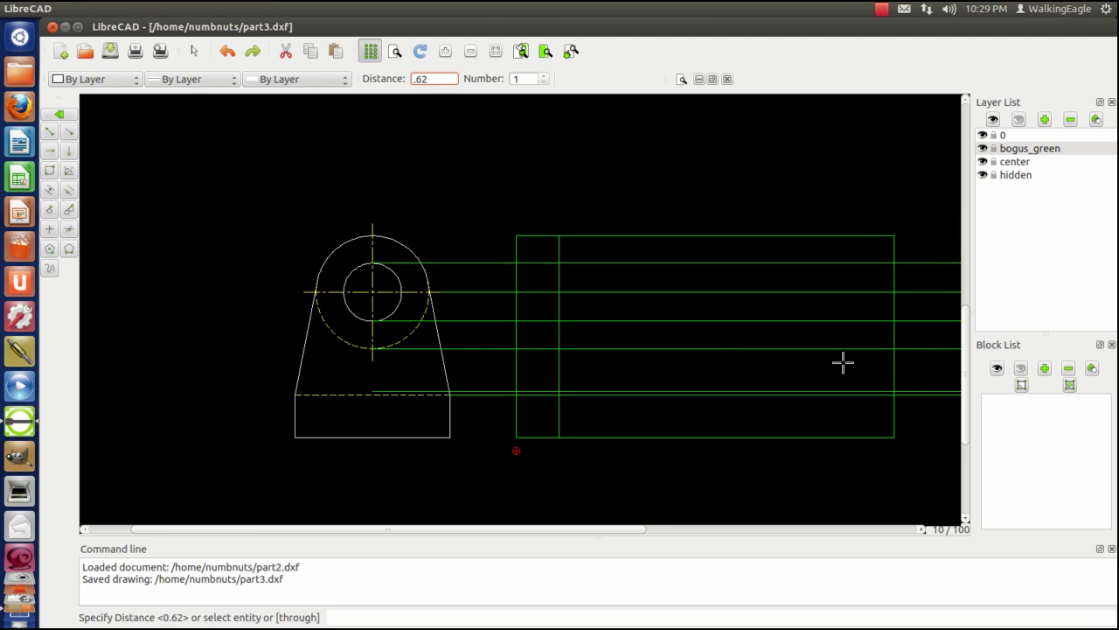
{"action": "left_click", "coordinate": [882, 365]}
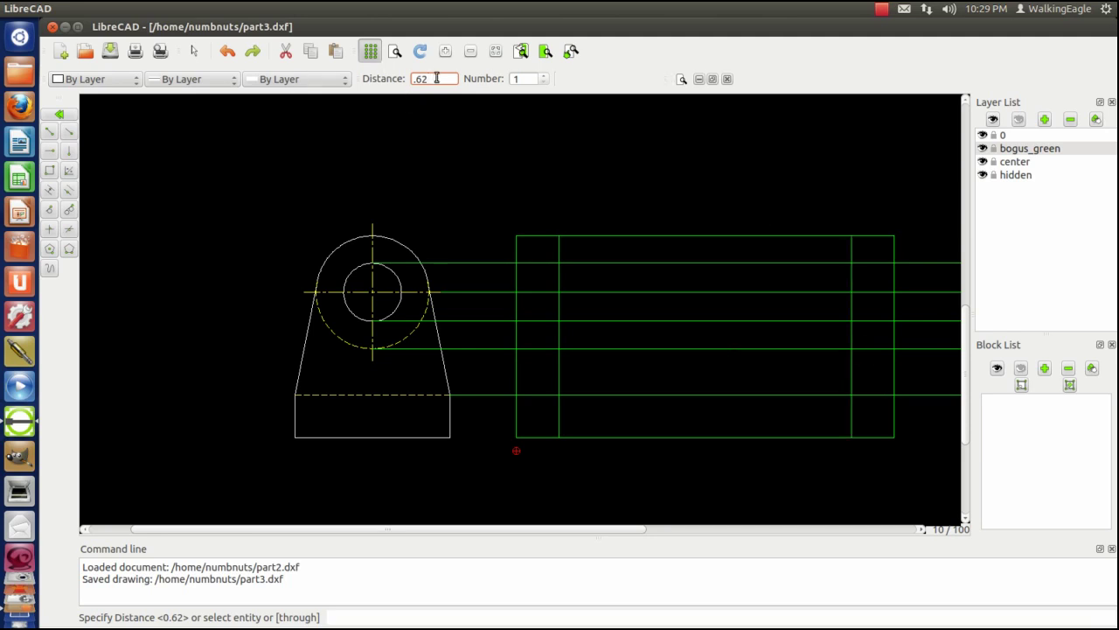
{"action": "left_click_drag", "start_coordinate": [437, 78], "coordinate": [304, 67]}
{"action": "type", "text": ".75"}
{"action": "left_click", "coordinate": [525, 252]}
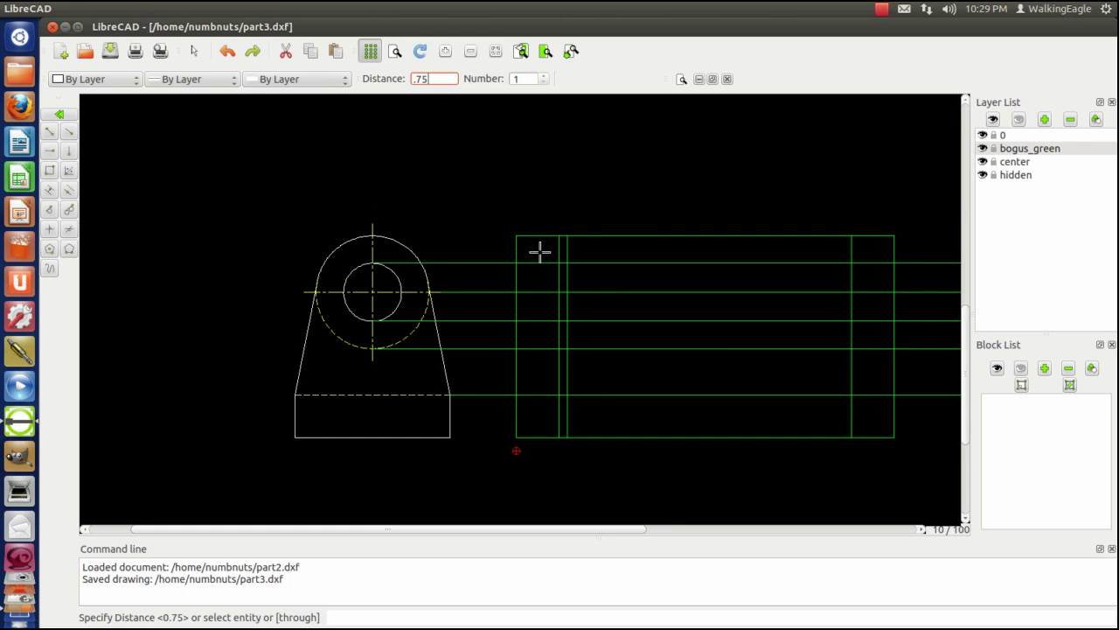
{"action": "left_click", "coordinate": [846, 248]}
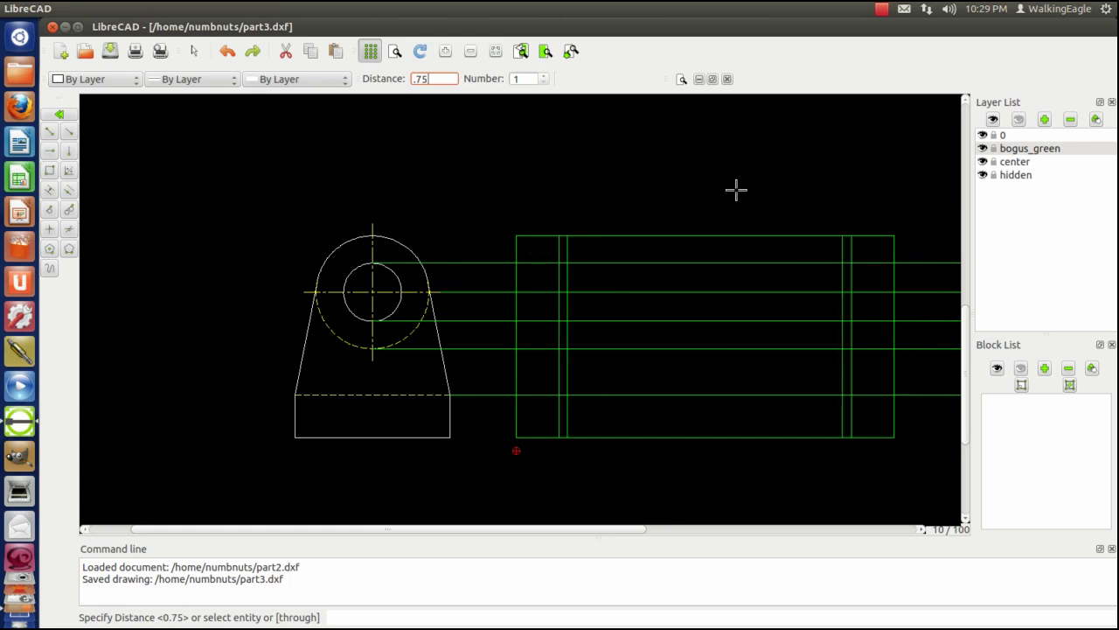
{"action": "right_click", "coordinate": [724, 169]}
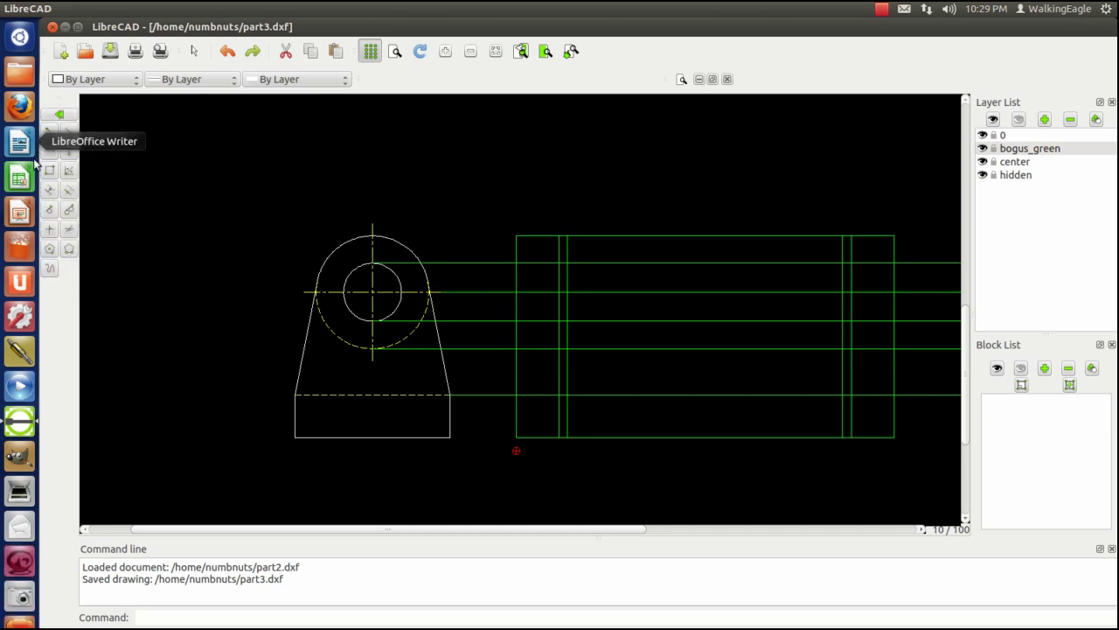
Trim the top edge and a horizontal line at the inner left vertical, undoing one wrong cut.
{"action": "left_click", "coordinate": [59, 114]}
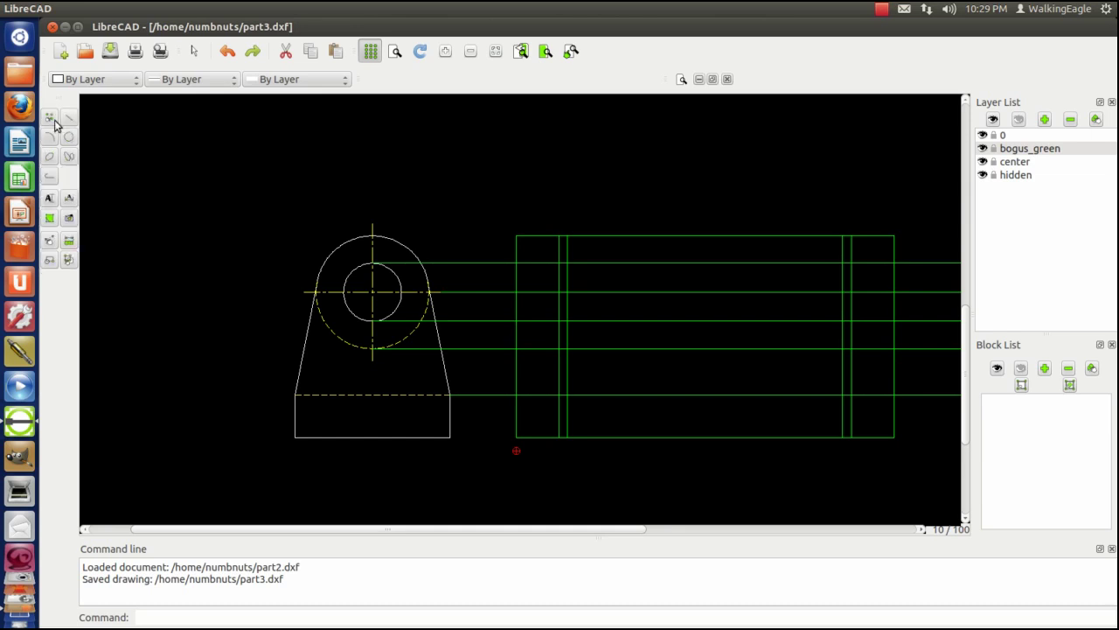
{"action": "left_click", "coordinate": [49, 243]}
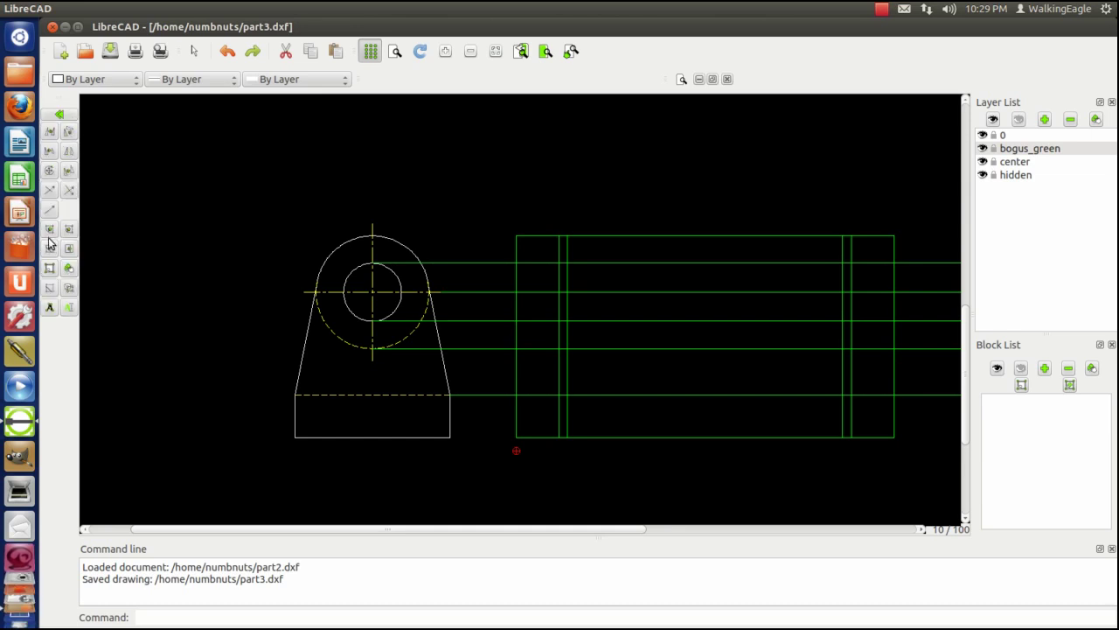
{"action": "left_click", "coordinate": [51, 191]}
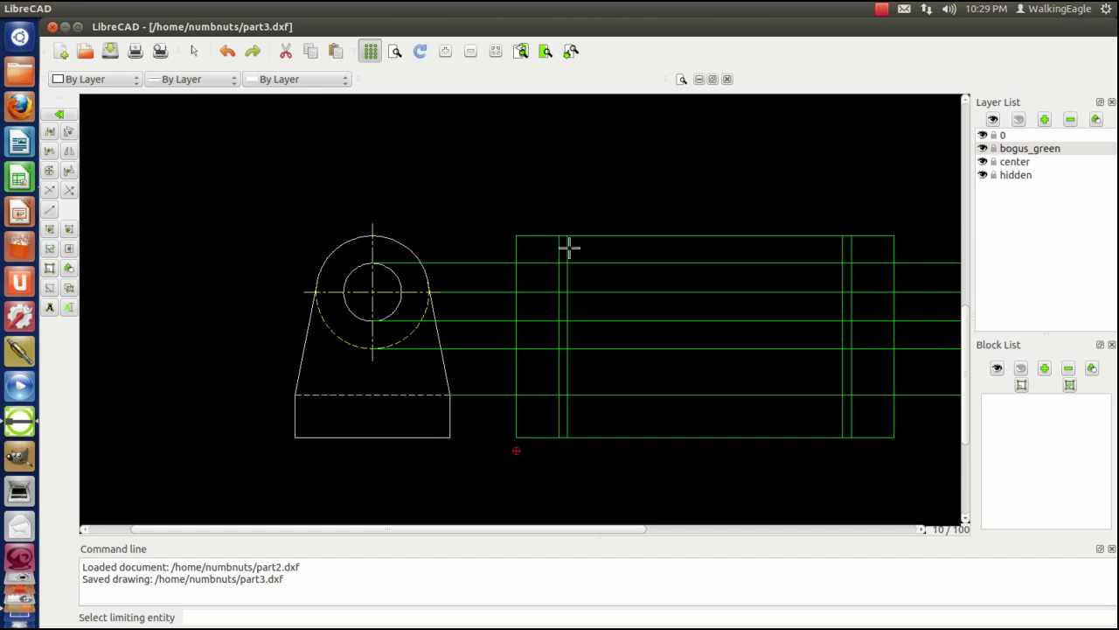
{"action": "left_click", "coordinate": [567, 248]}
{"action": "left_click", "coordinate": [587, 236]}
{"action": "left_click", "coordinate": [228, 50]}
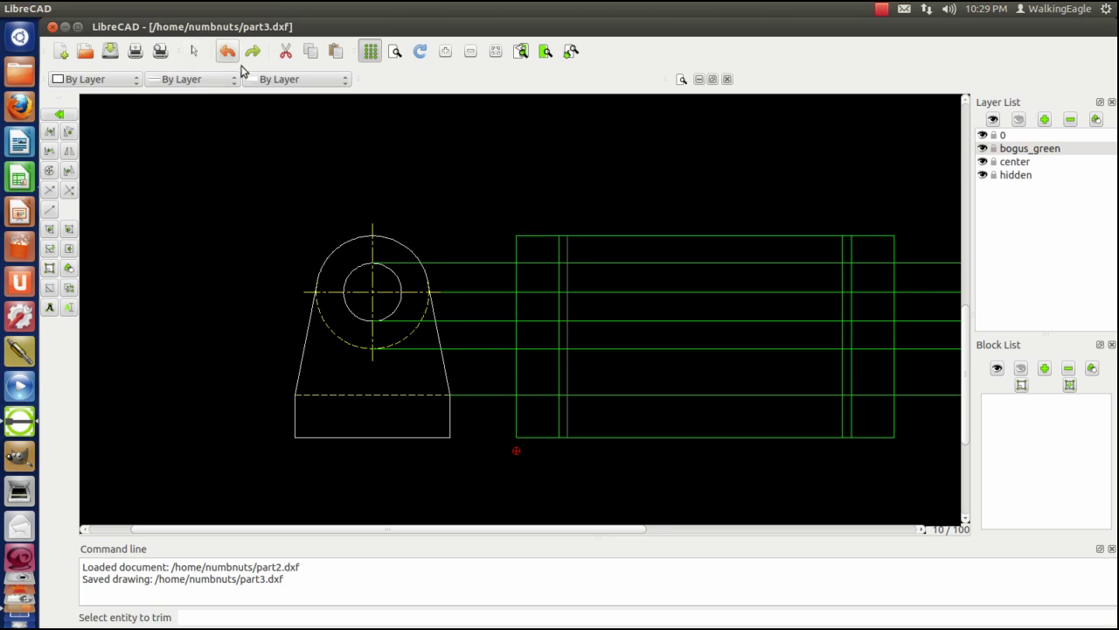
{"action": "left_click", "coordinate": [533, 236]}
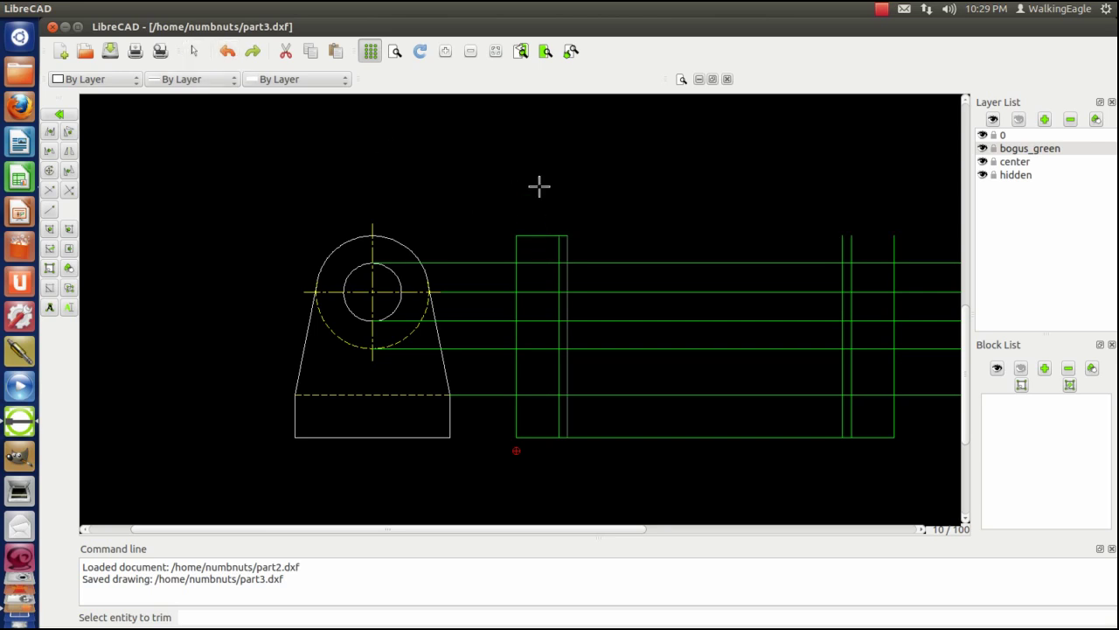
{"action": "left_click", "coordinate": [563, 349]}
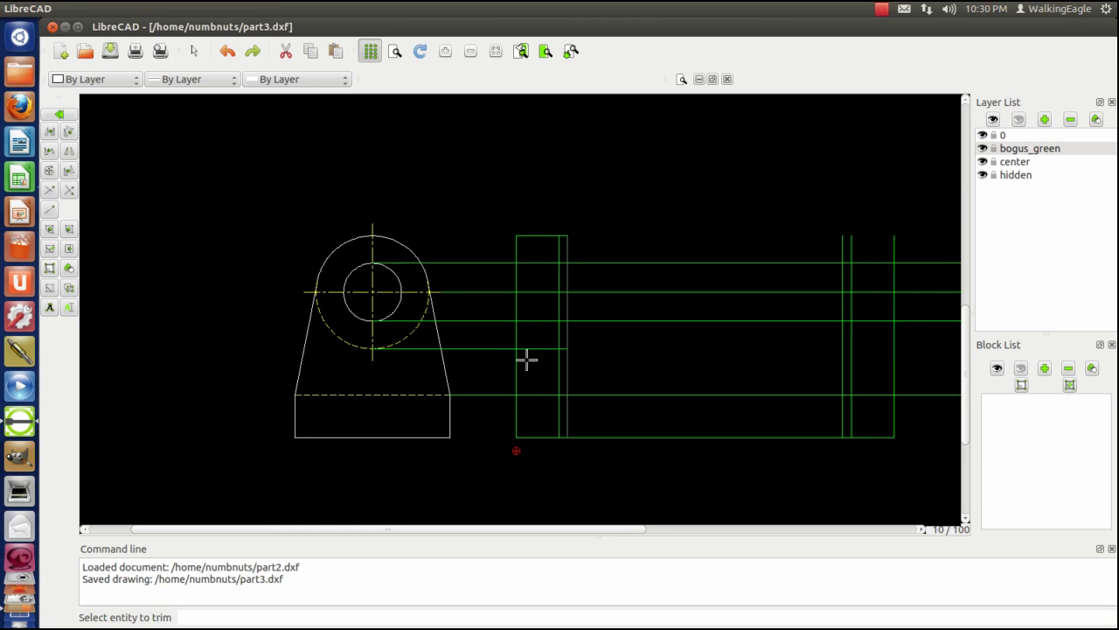
Cut the notch's vertical lines back to the horizontal boundary lines.
{"action": "right_click", "coordinate": [601, 353]}
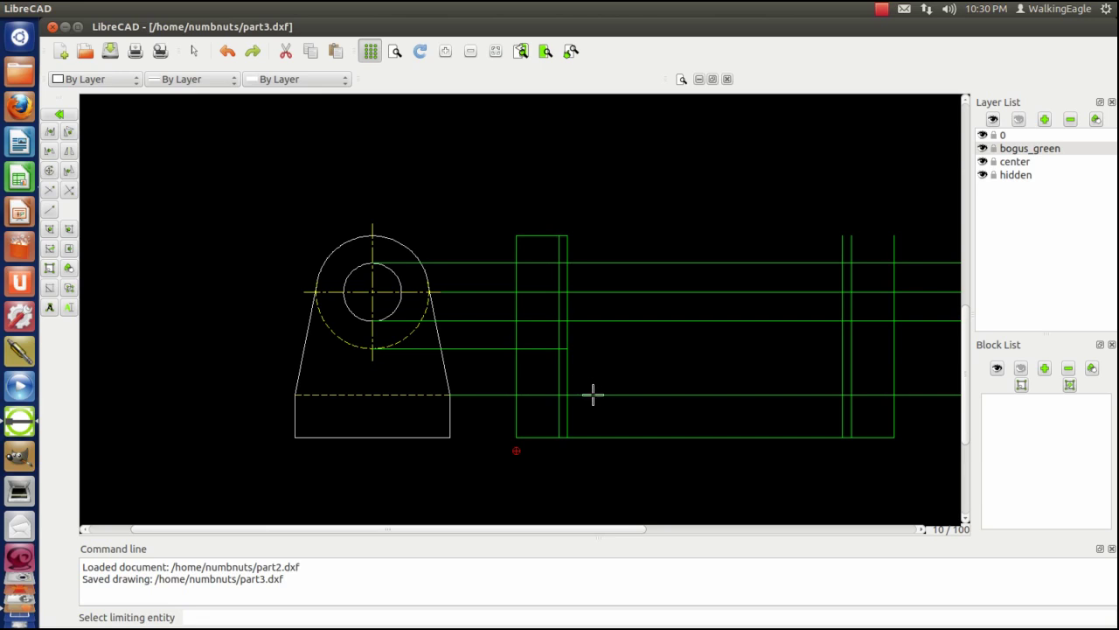
{"action": "left_click", "coordinate": [593, 394]}
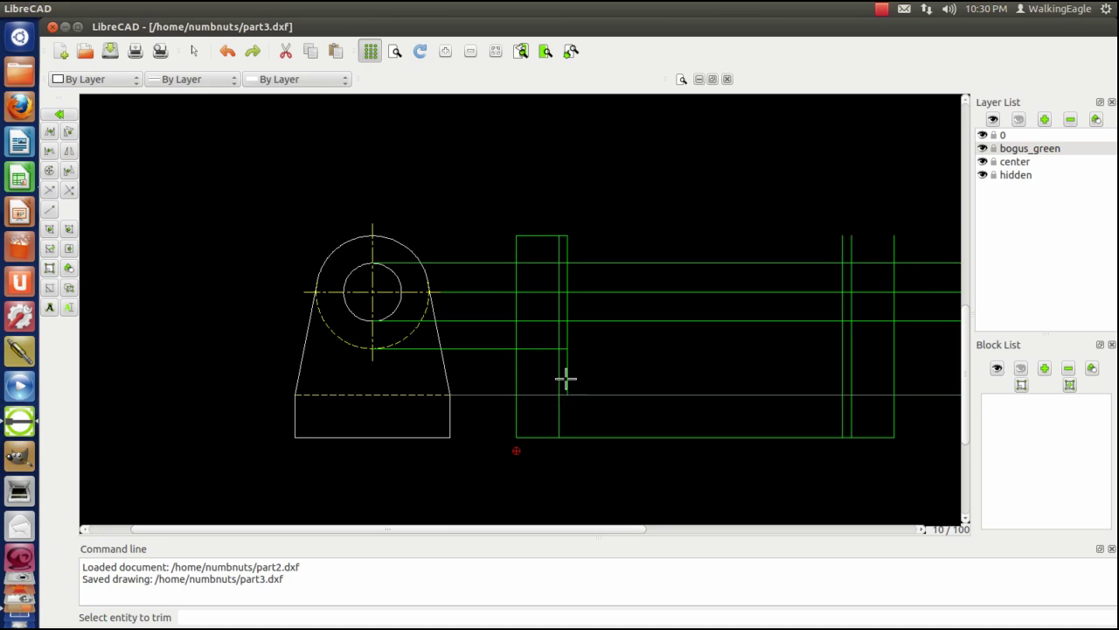
{"action": "left_click", "coordinate": [559, 374]}
{"action": "right_click", "coordinate": [604, 350]}
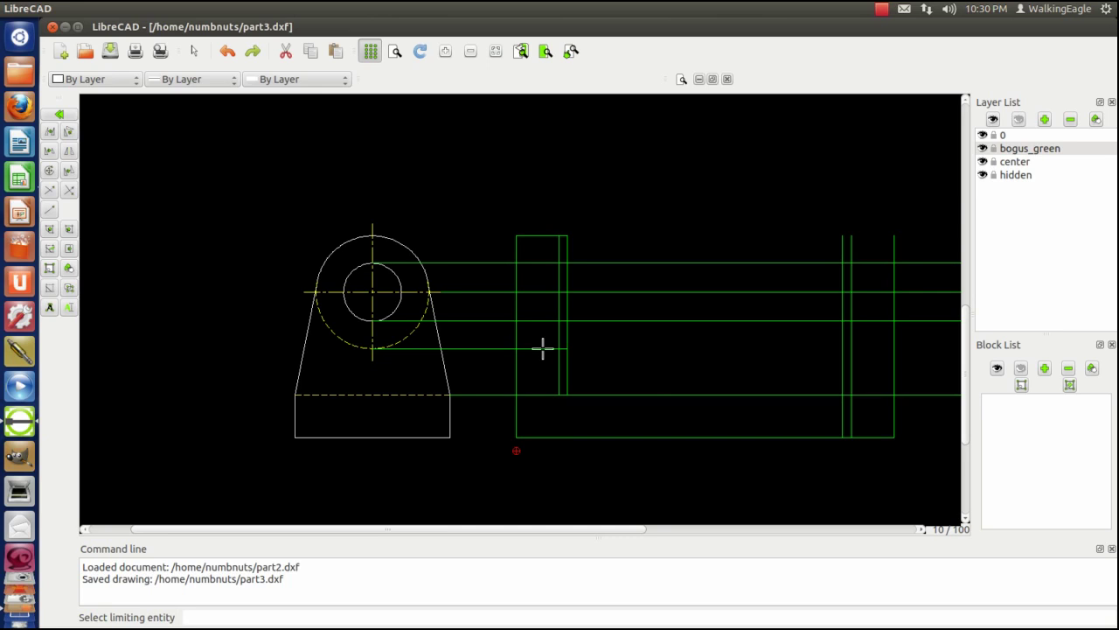
{"action": "left_click", "coordinate": [541, 348]}
{"action": "left_click", "coordinate": [566, 338]}
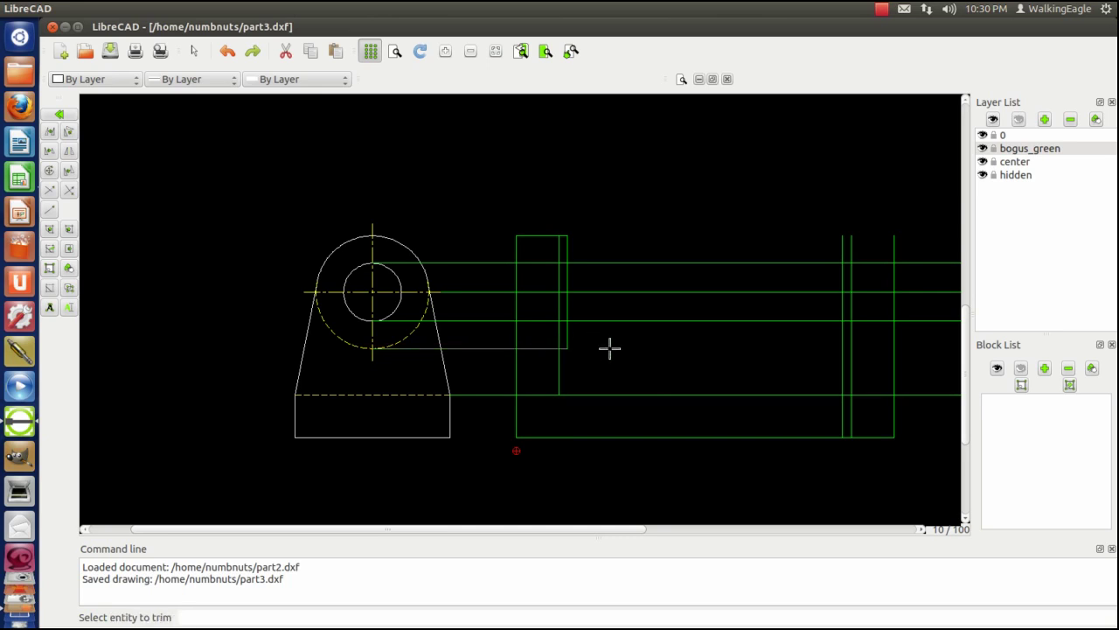
{"action": "right_click", "coordinate": [610, 348]}
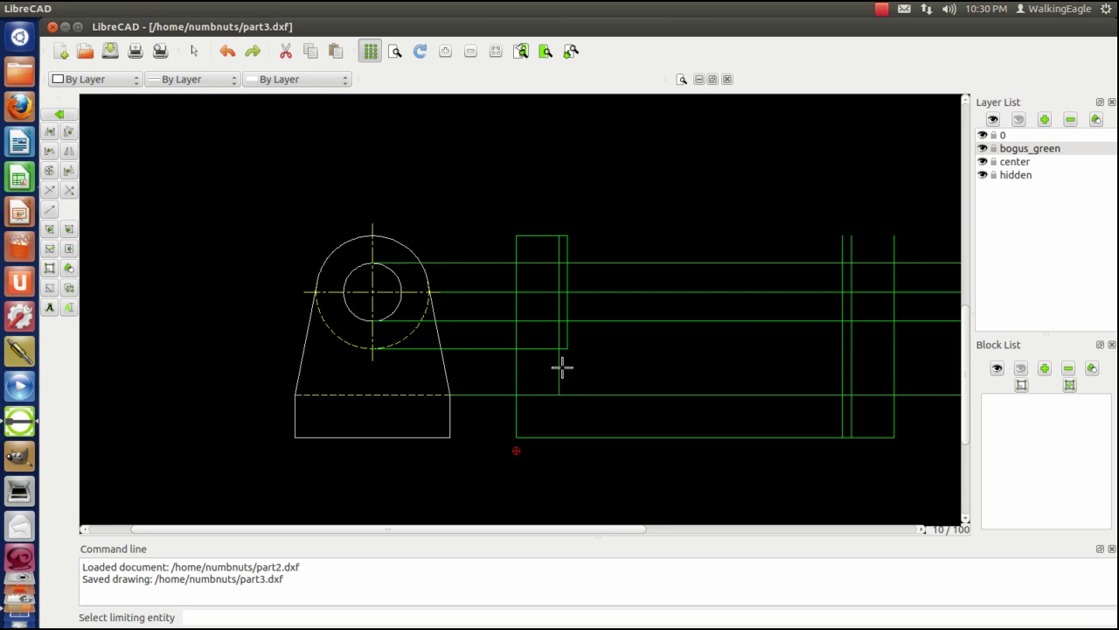
{"action": "left_click", "coordinate": [541, 348]}
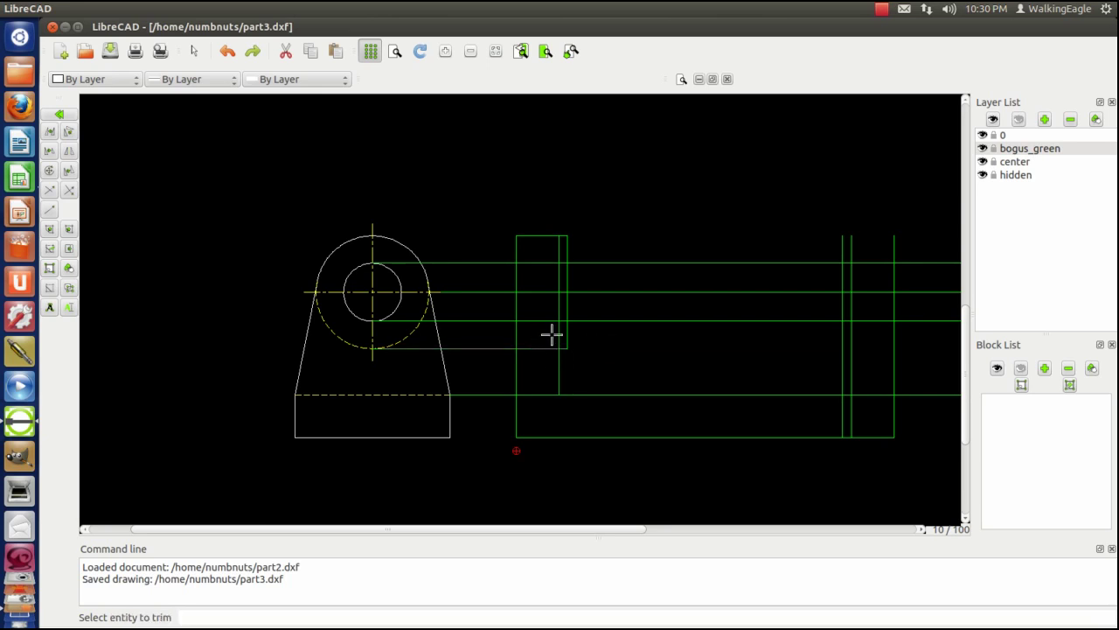
{"action": "left_click", "coordinate": [558, 361]}
Trim the horizontal lines back to the short vertical to finish the stepped notch.
{"action": "left_click", "coordinate": [556, 367]}
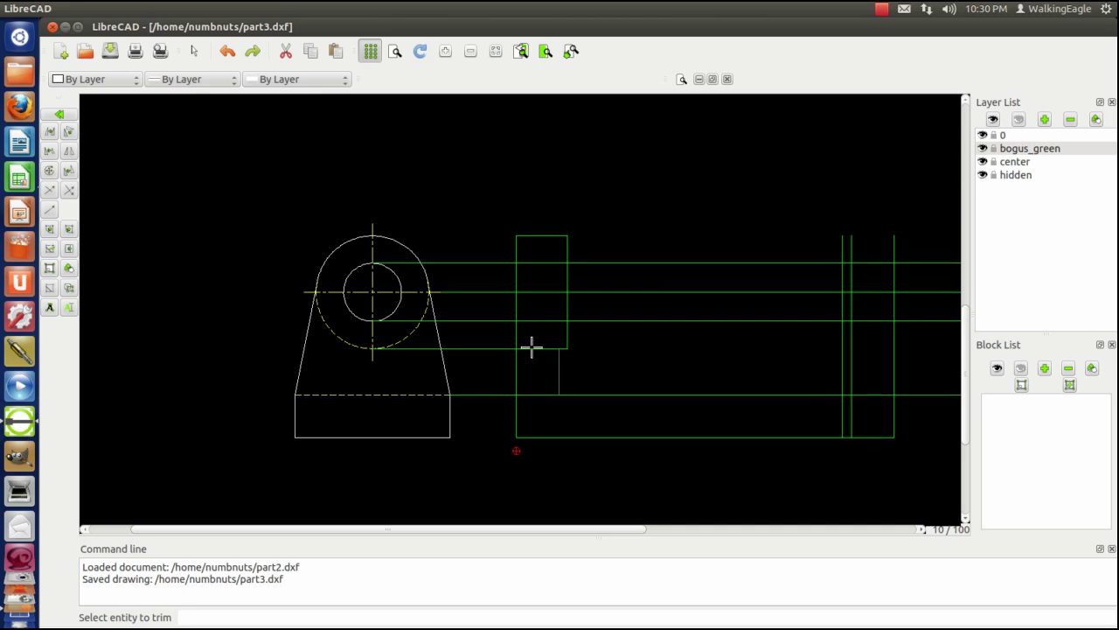
{"action": "left_click", "coordinate": [563, 348]}
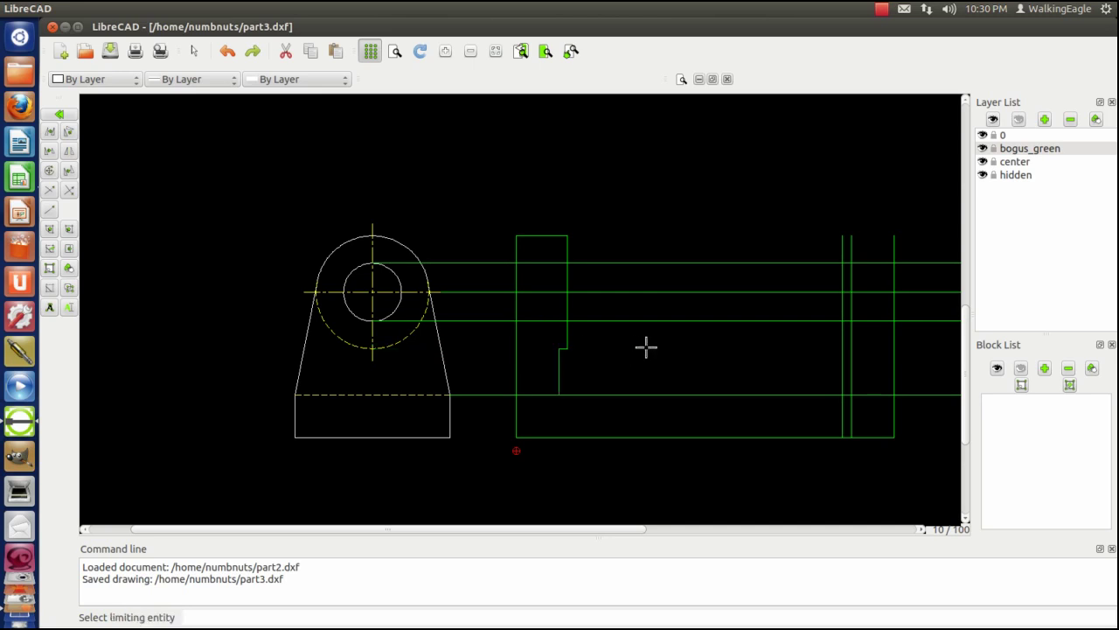
{"action": "left_click", "coordinate": [552, 386]}
{"action": "left_click", "coordinate": [585, 394]}
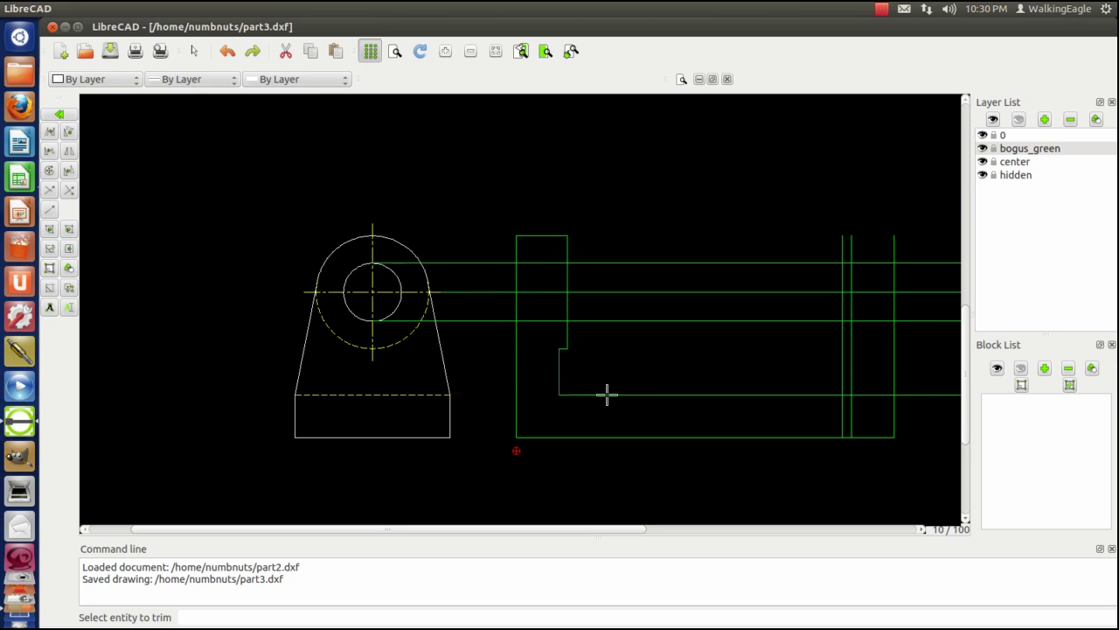
{"action": "right_click", "coordinate": [628, 372]}
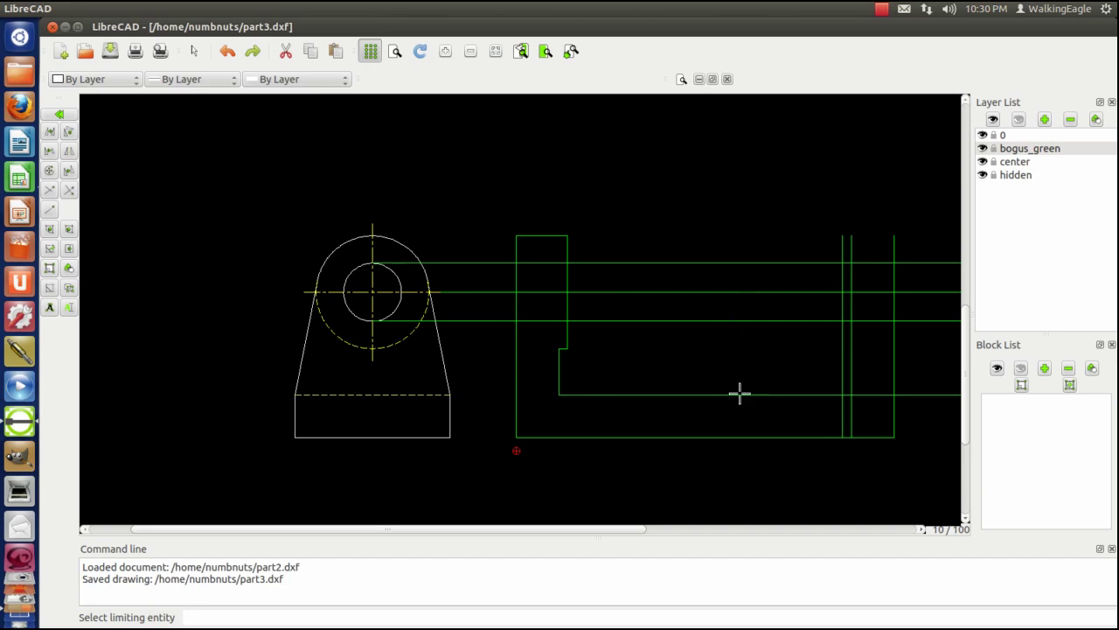
Draw a vertical line from the top edge down to the notch, snapping to endpoints.
{"action": "left_click", "coordinate": [59, 114]}
{"action": "left_click", "coordinate": [59, 113]}
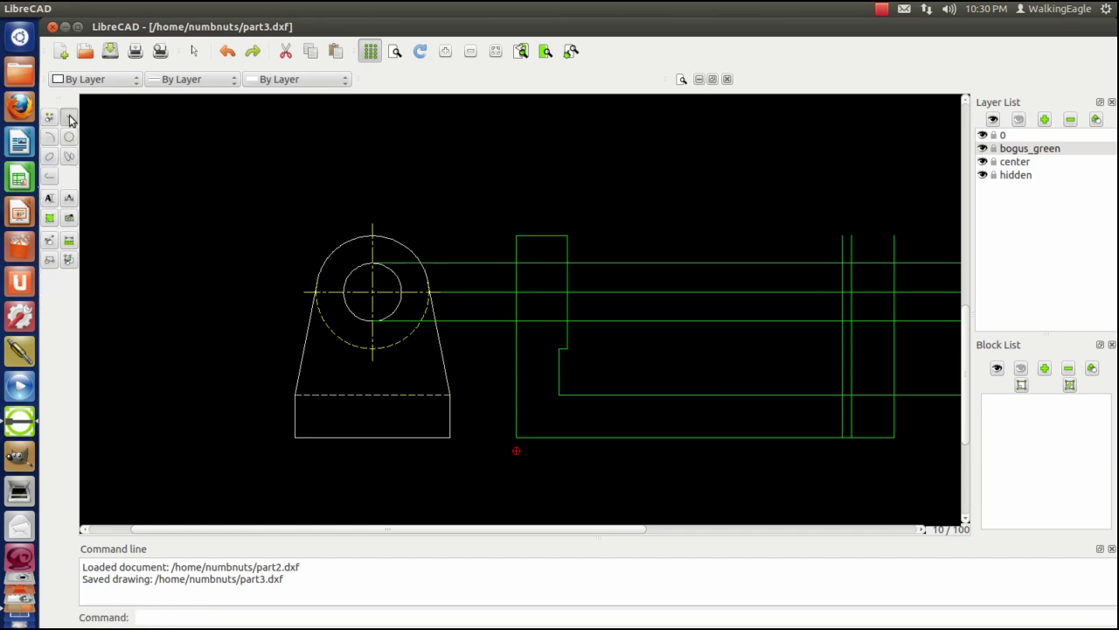
{"action": "left_click", "coordinate": [69, 117]}
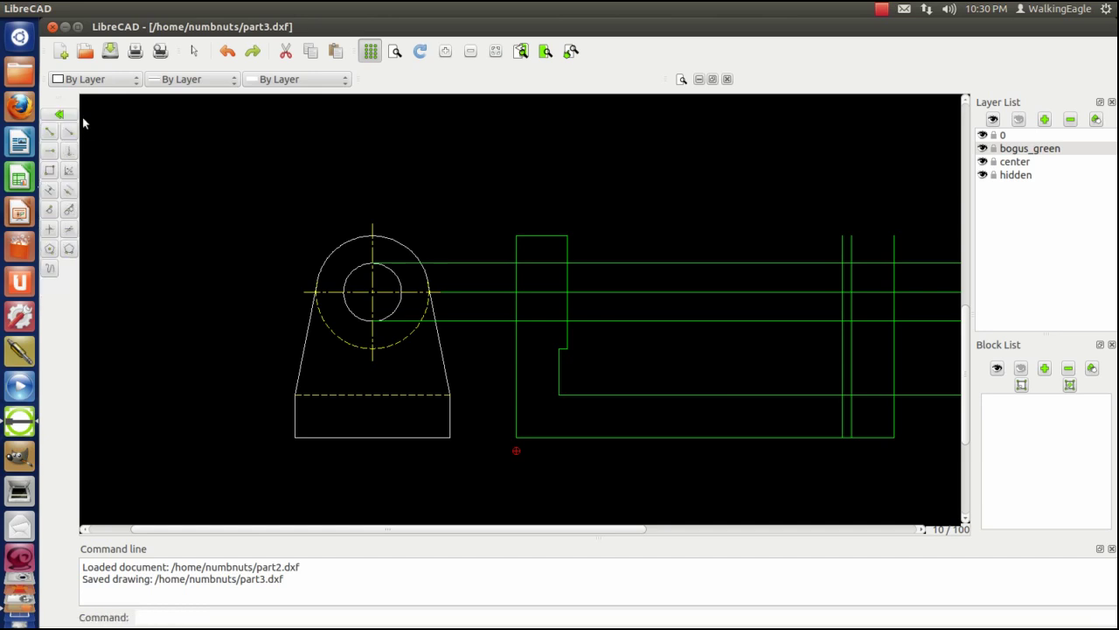
{"action": "left_click", "coordinate": [51, 152]}
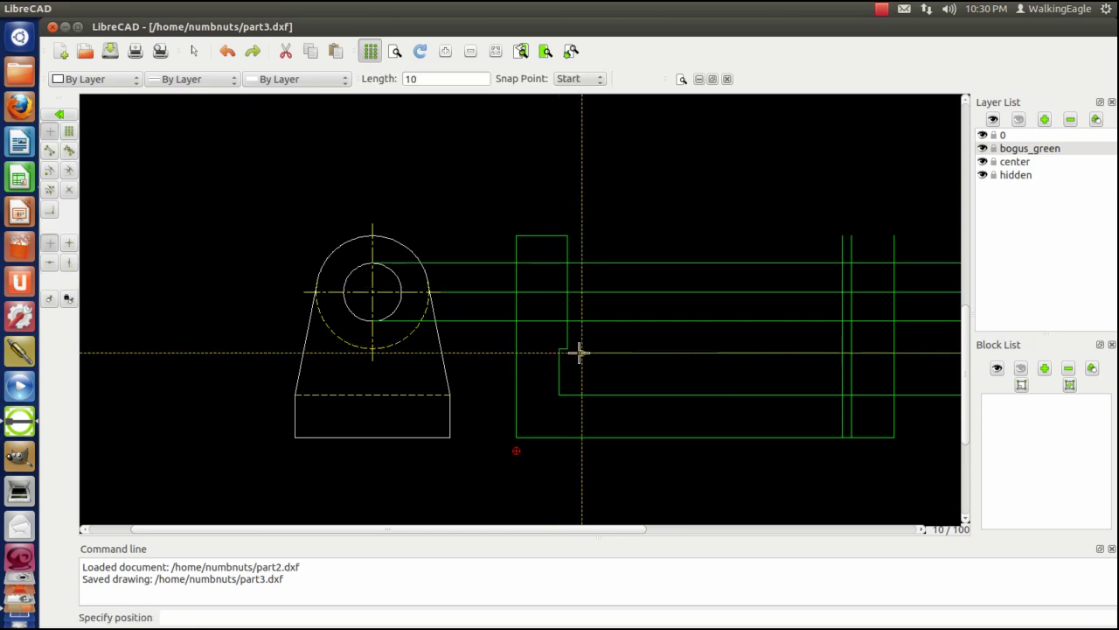
{"action": "left_click", "coordinate": [50, 151]}
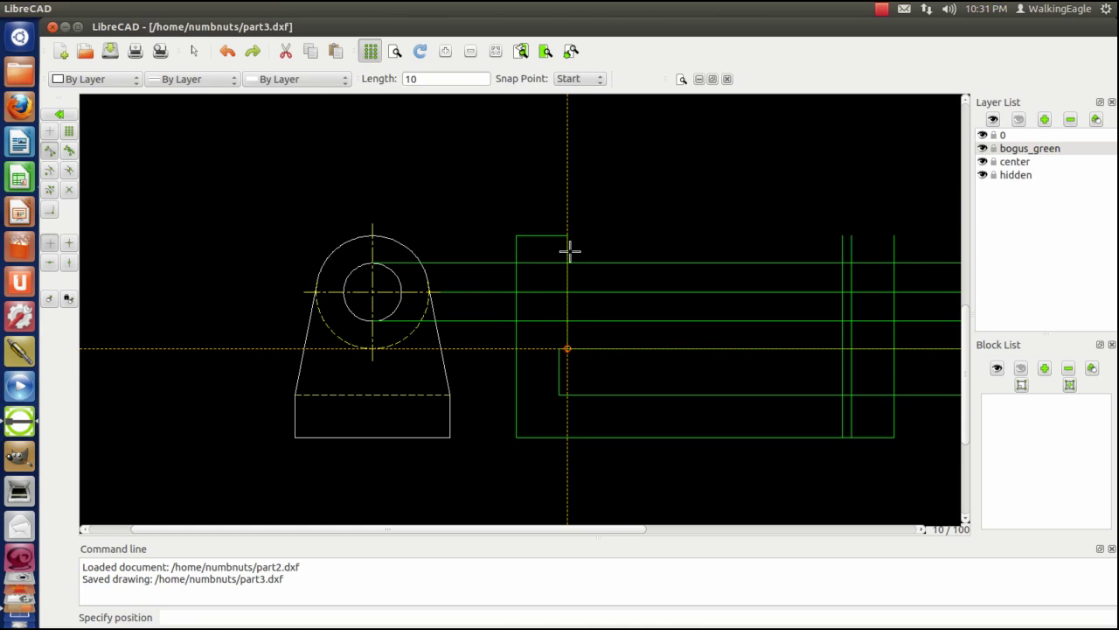
{"action": "left_click", "coordinate": [550, 210]}
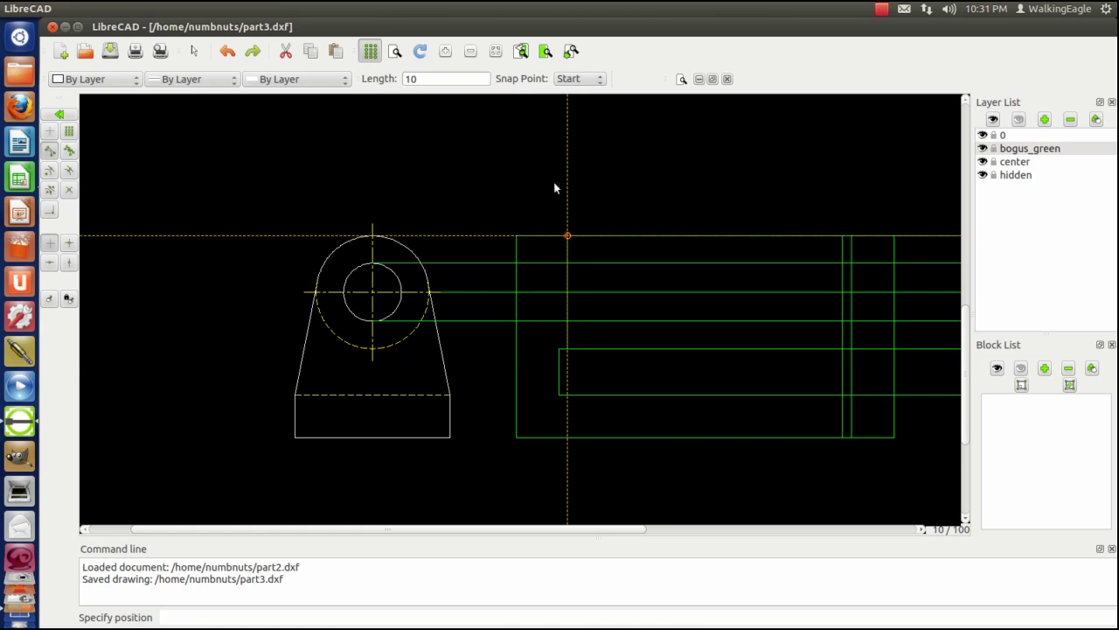
{"action": "right_click", "coordinate": [553, 182]}
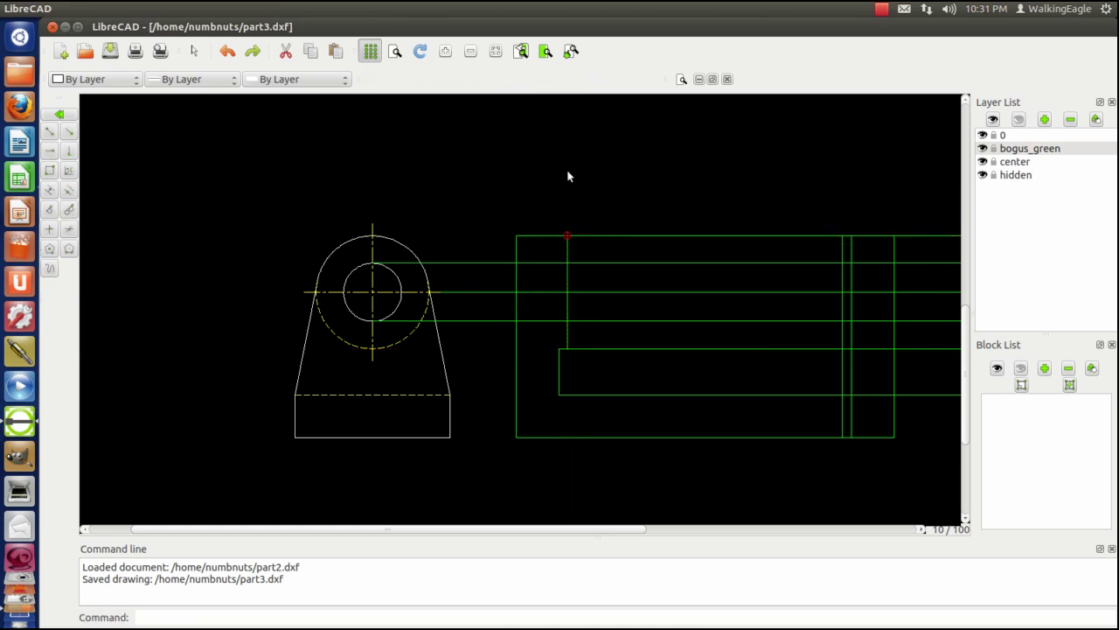
Trim the overrunning horizontal lines back to the vertical edges at the view's right end.
{"action": "left_click", "coordinate": [59, 114]}
{"action": "left_click", "coordinate": [50, 131]}
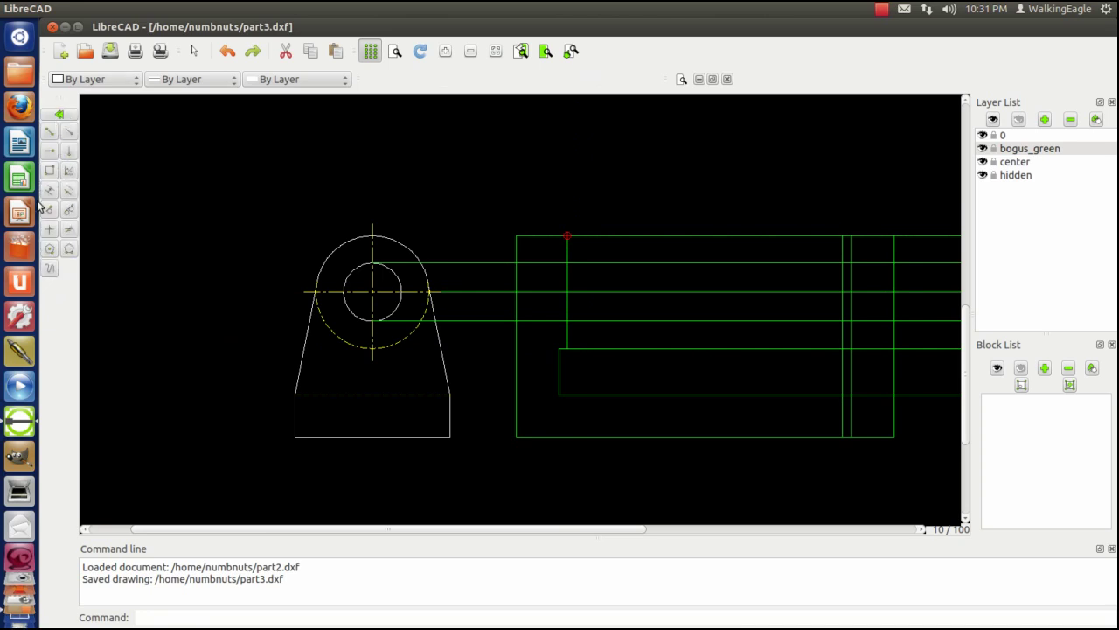
{"action": "left_click", "coordinate": [58, 114]}
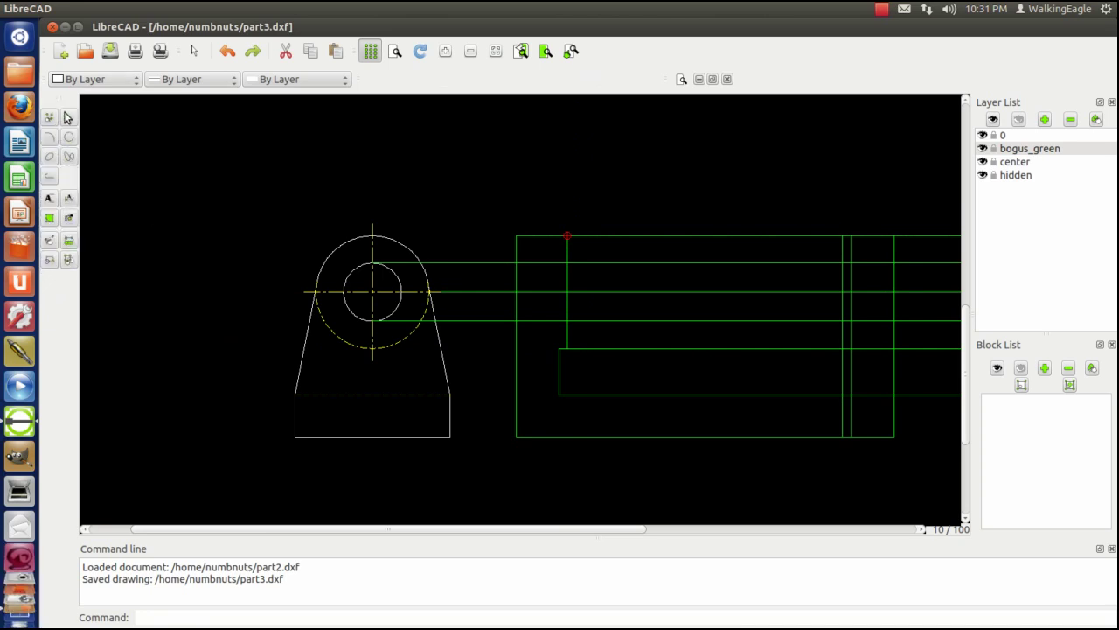
{"action": "left_click", "coordinate": [49, 242]}
{"action": "left_click", "coordinate": [50, 189]}
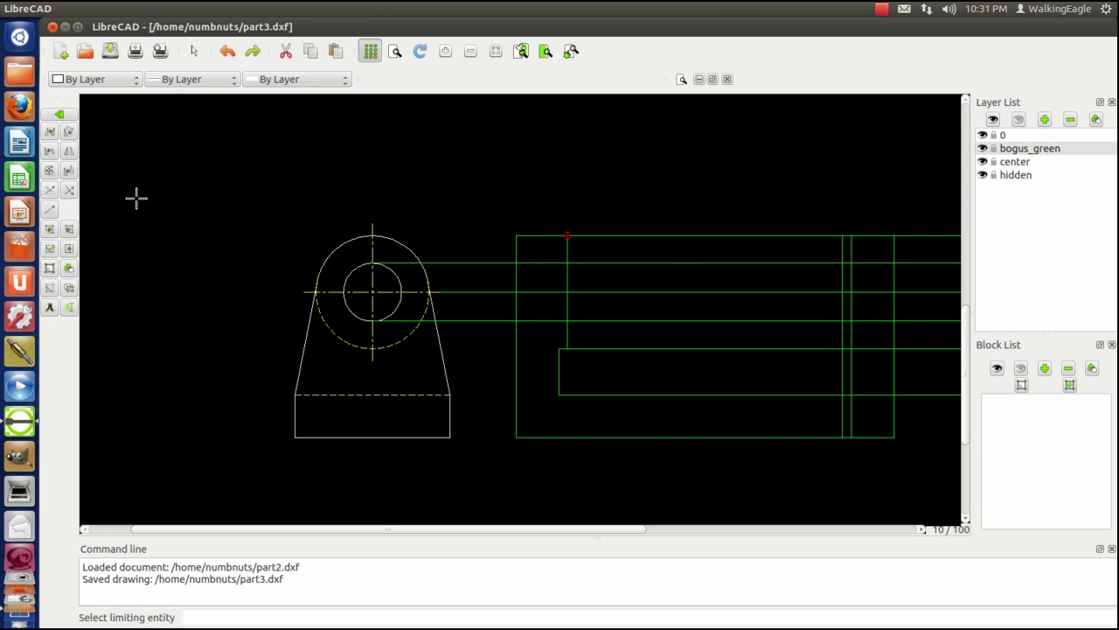
{"action": "left_click", "coordinate": [841, 253]}
{"action": "left_click", "coordinate": [862, 236]}
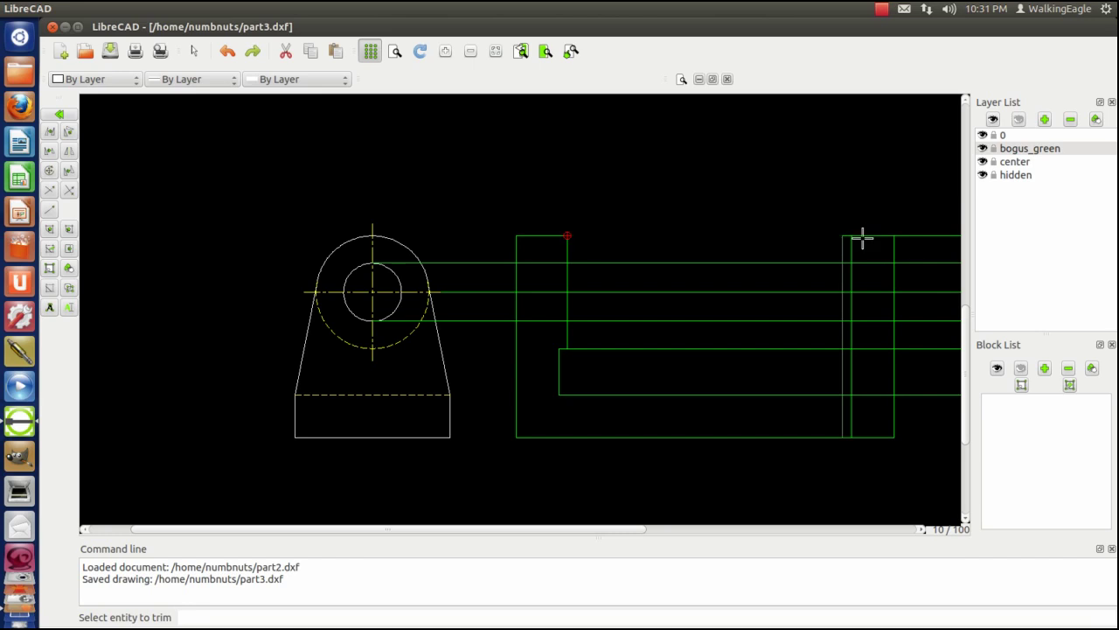
{"action": "left_click", "coordinate": [865, 349]}
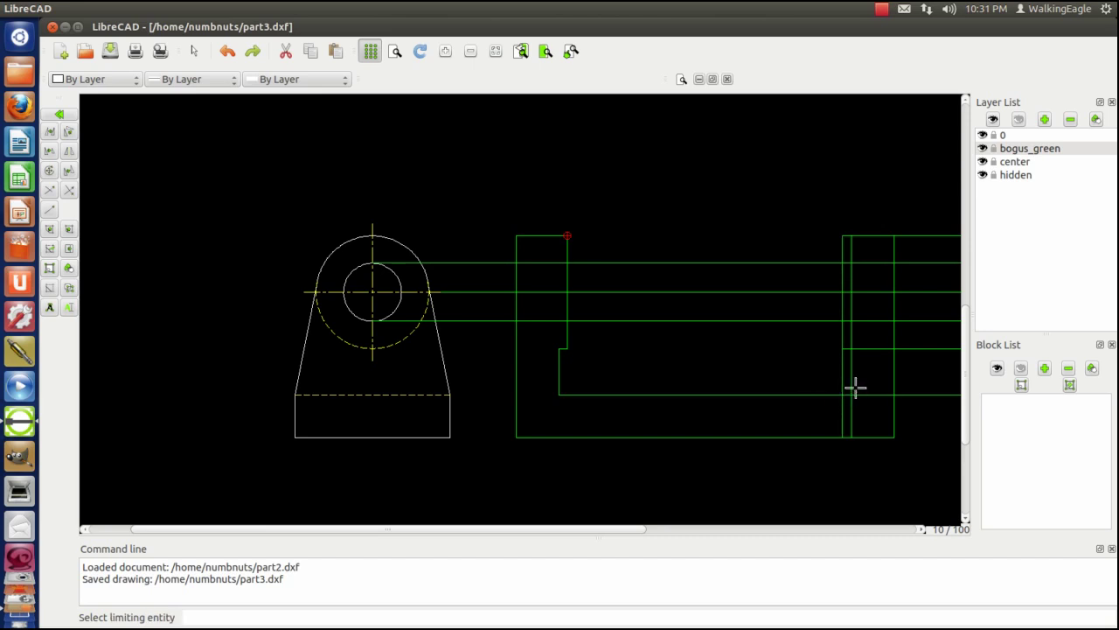
{"action": "left_click", "coordinate": [853, 383]}
{"action": "left_click", "coordinate": [820, 395]}
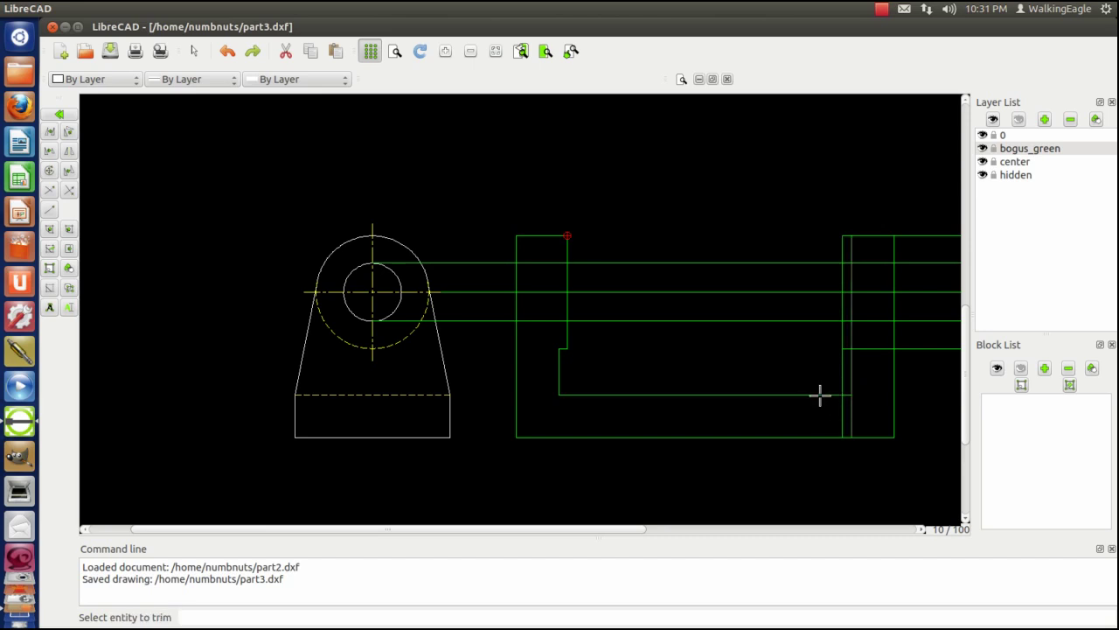
Undo a mistaken trim, then trim the remaining vertical and horizontal lines against new boundary edges.
{"action": "right_click", "coordinate": [879, 356]}
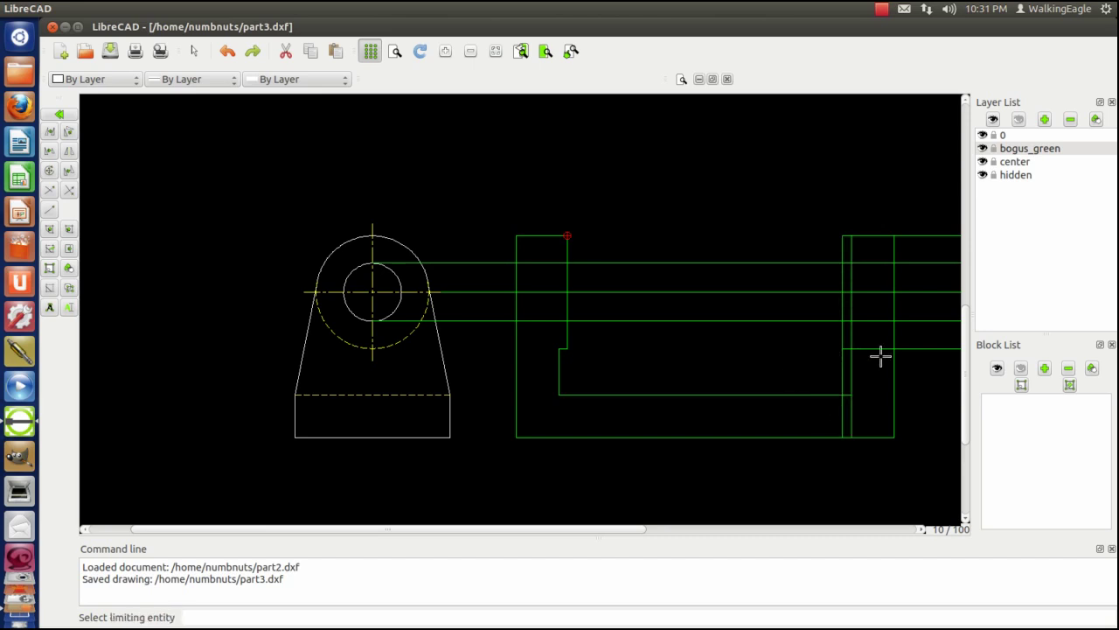
{"action": "left_click", "coordinate": [879, 349]}
{"action": "left_click", "coordinate": [841, 382]}
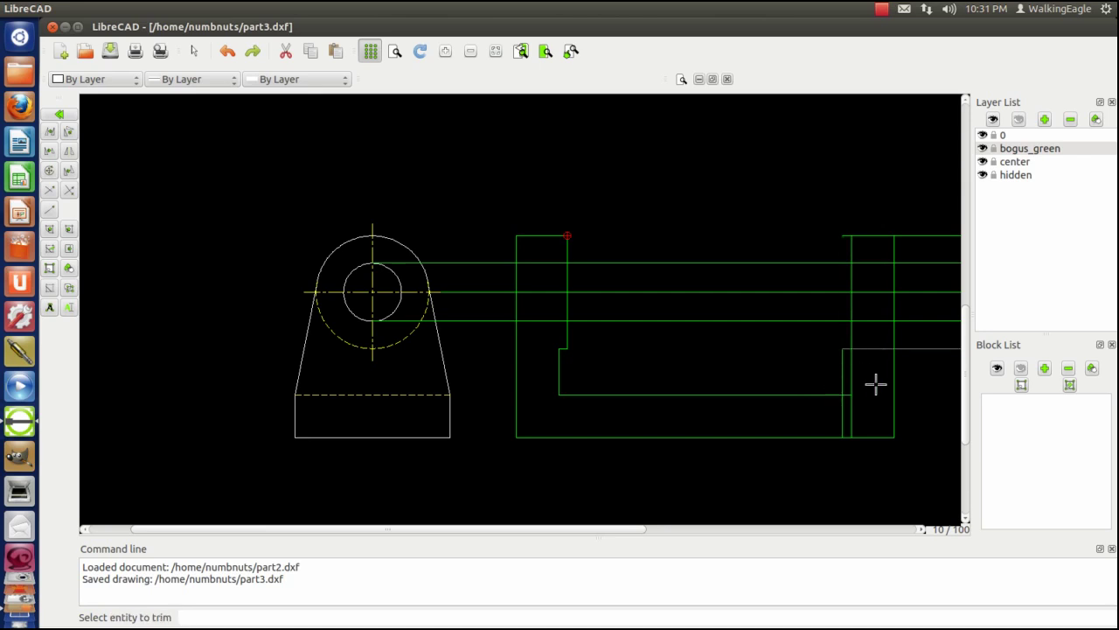
{"action": "left_click", "coordinate": [229, 51]}
{"action": "left_click", "coordinate": [844, 335]}
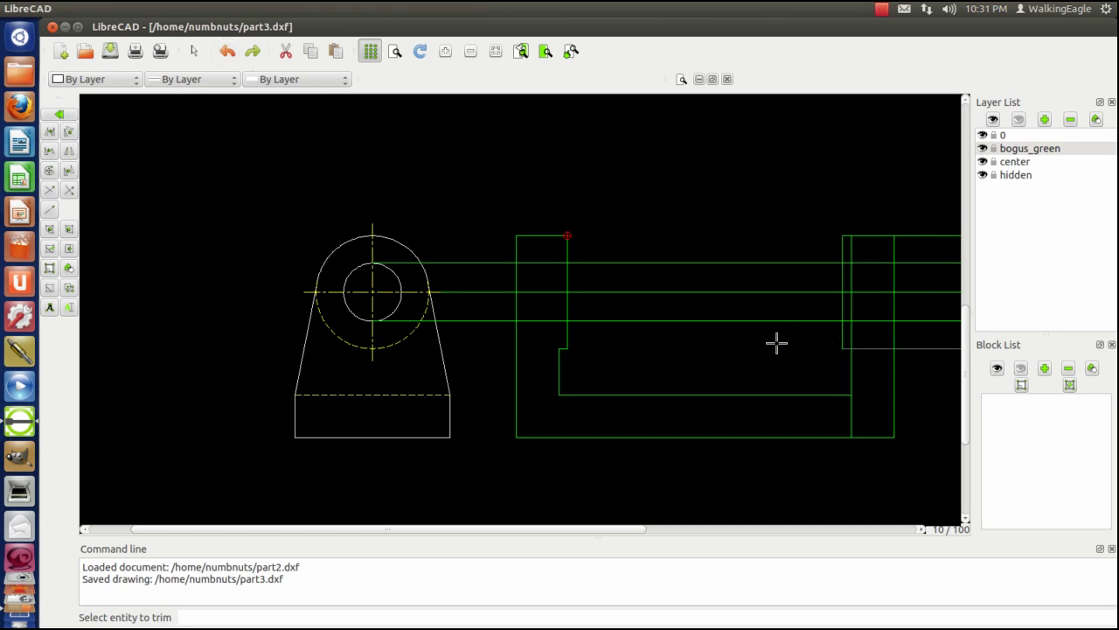
{"action": "left_click", "coordinate": [853, 371]}
{"action": "right_click", "coordinate": [815, 382]}
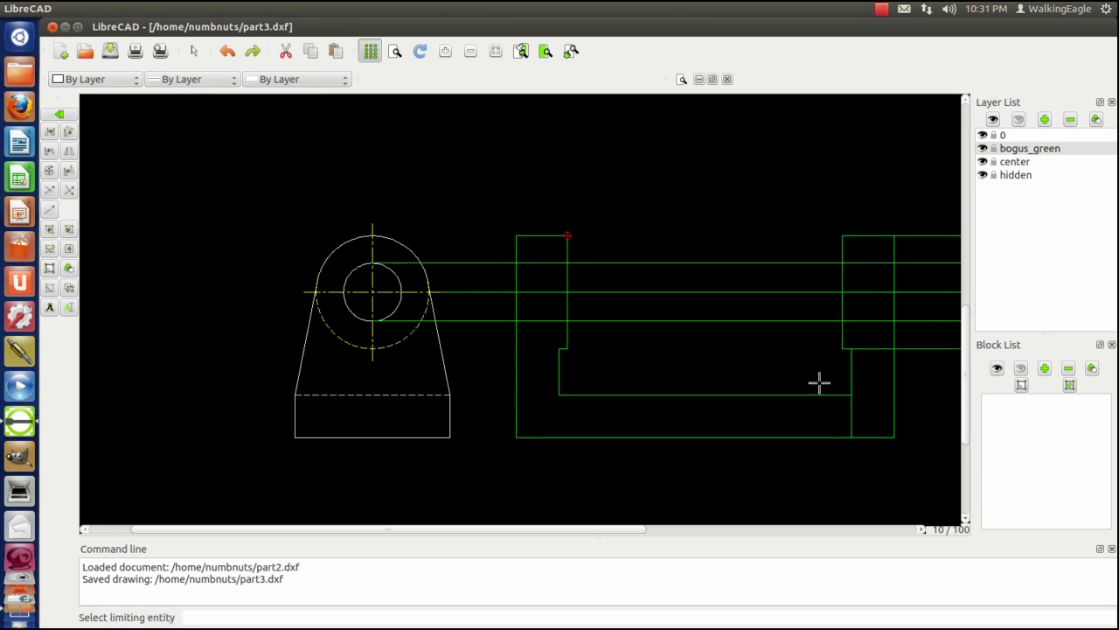
{"action": "left_click", "coordinate": [835, 394]}
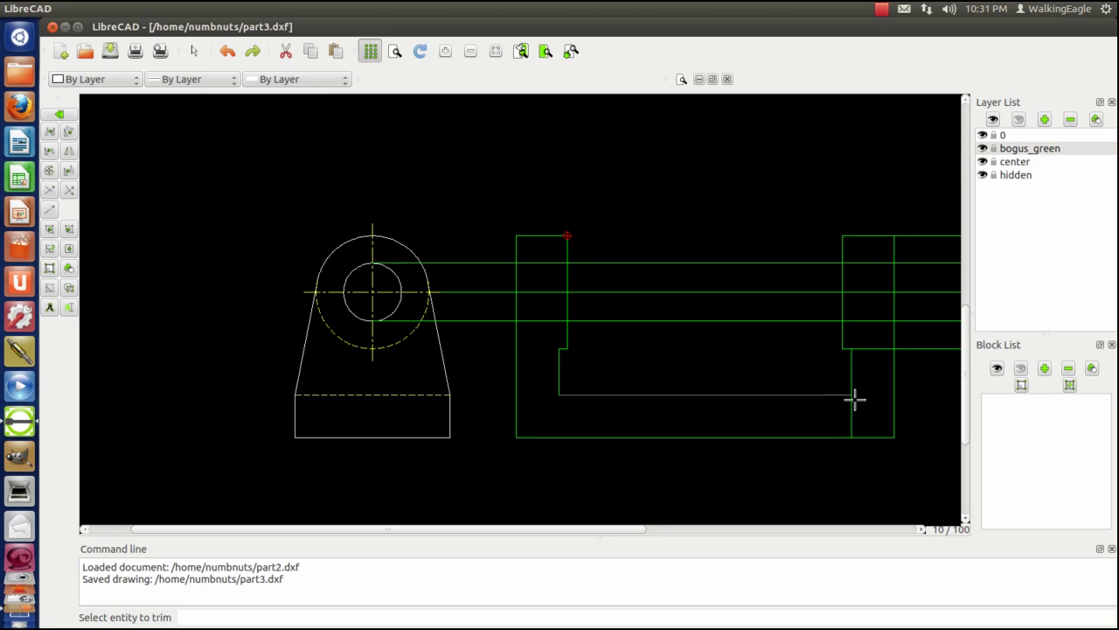
{"action": "right_click", "coordinate": [875, 376]}
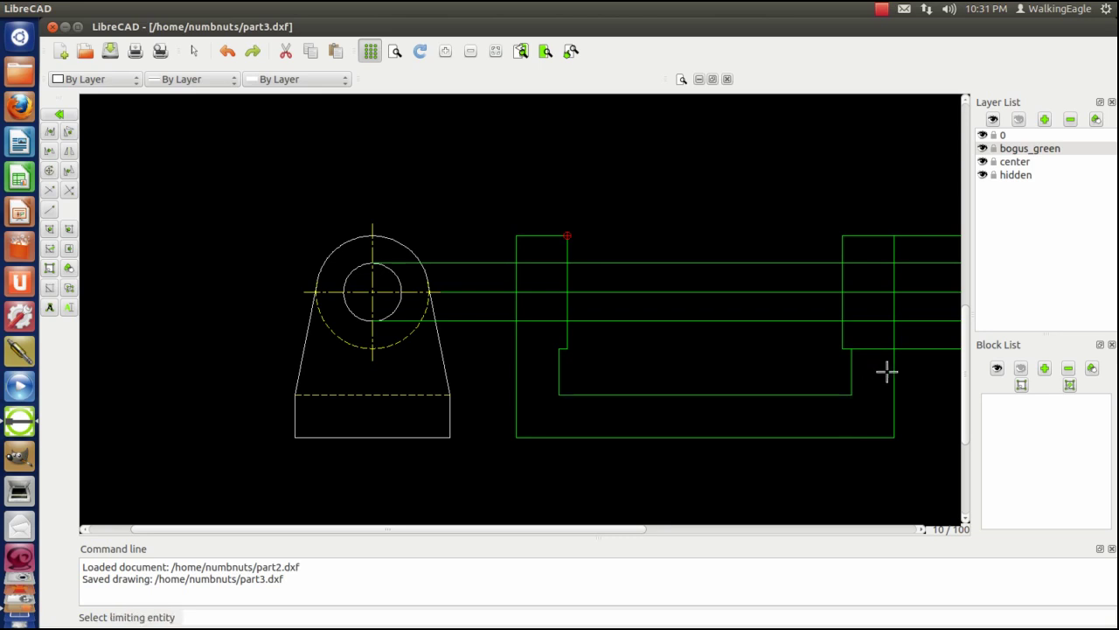
{"action": "left_click", "coordinate": [906, 350]}
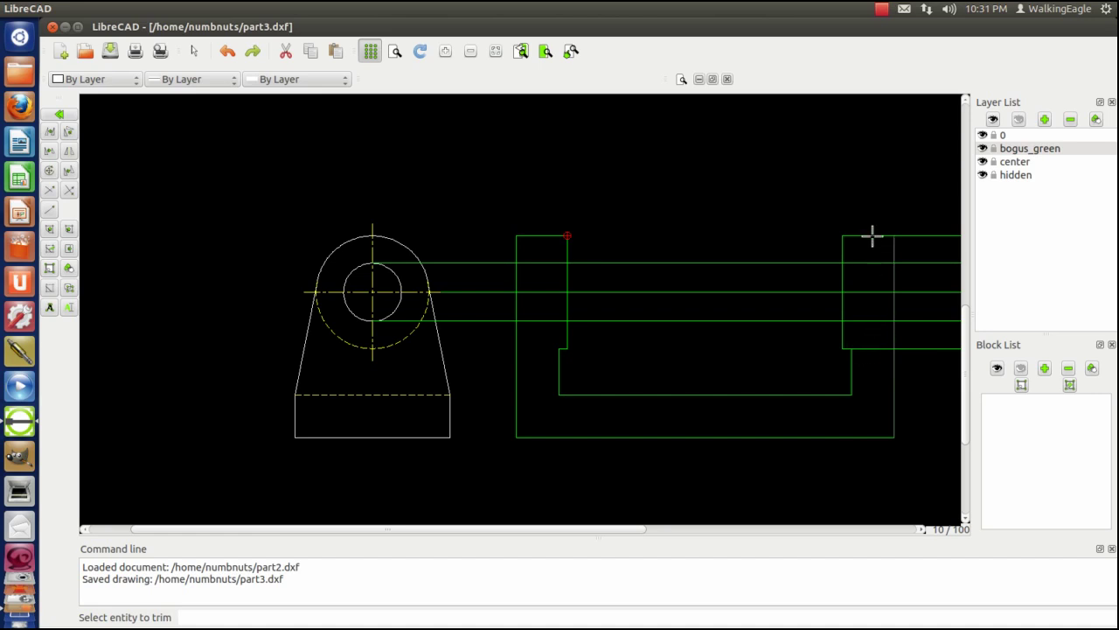
{"action": "right_click", "coordinate": [652, 220]}
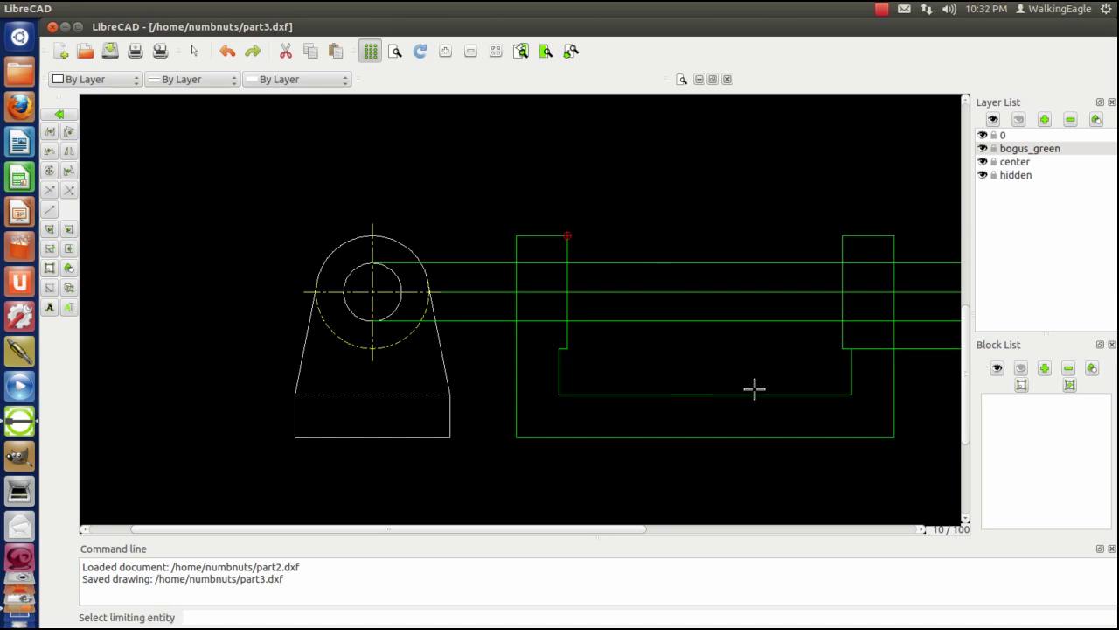
{"action": "left_click", "coordinate": [853, 368]}
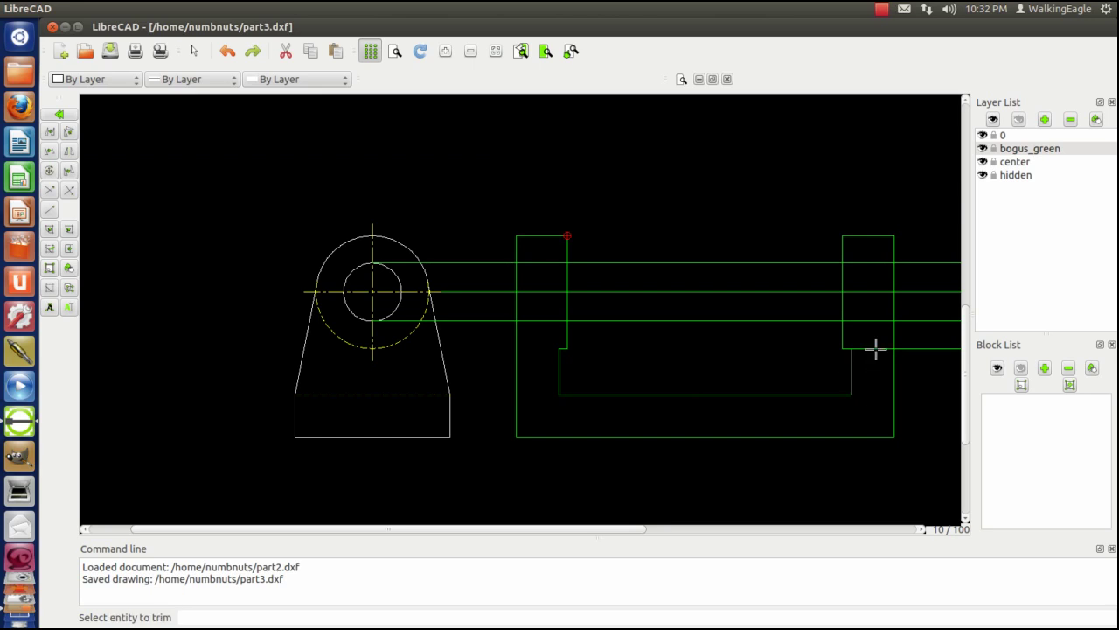
{"action": "left_click", "coordinate": [848, 348]}
Trim both projection lines back to the front view's left edge and the left tab's inner edge.
{"action": "left_click", "coordinate": [522, 341]}
{"action": "left_click", "coordinate": [531, 320]}
{"action": "left_click", "coordinate": [534, 262]}
{"action": "right_click", "coordinate": [635, 209]}
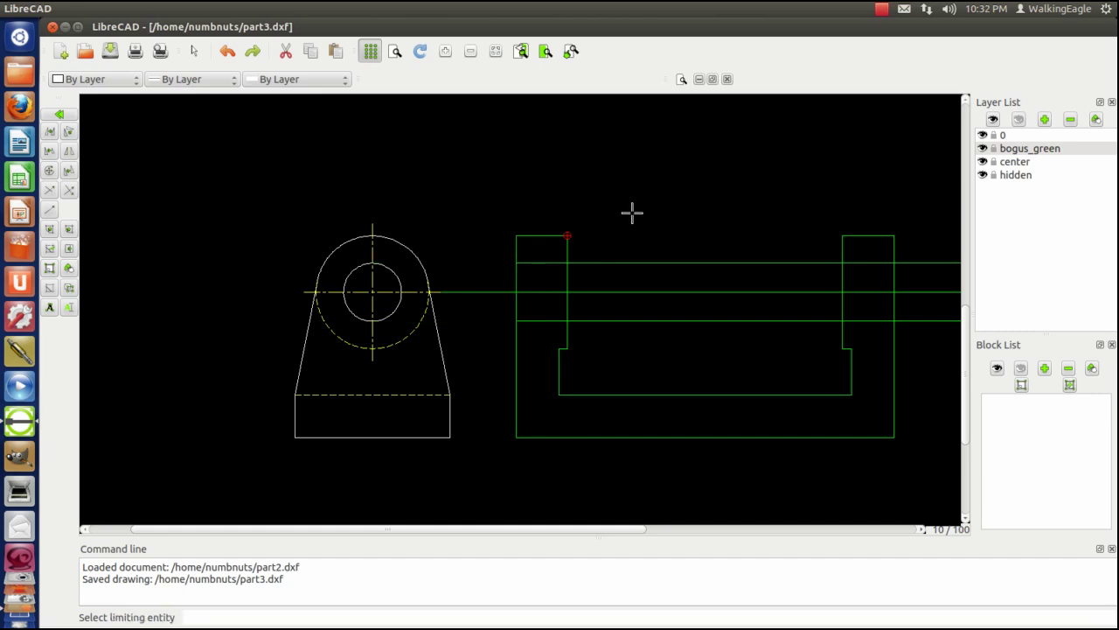
{"action": "left_click", "coordinate": [567, 320]}
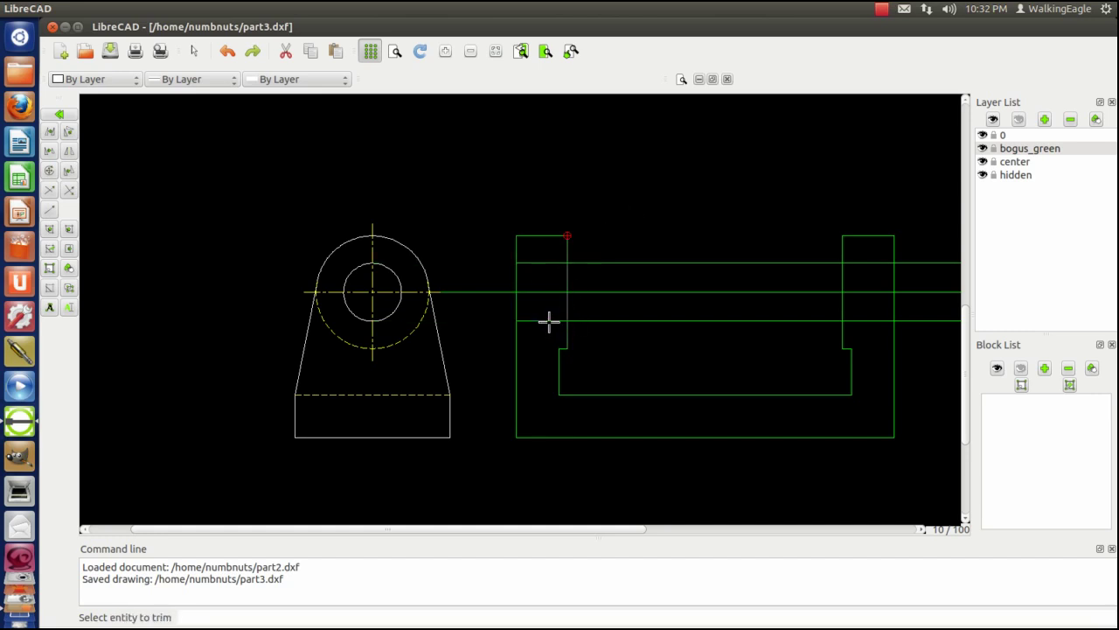
{"action": "left_click", "coordinate": [549, 321]}
{"action": "left_click", "coordinate": [545, 262]}
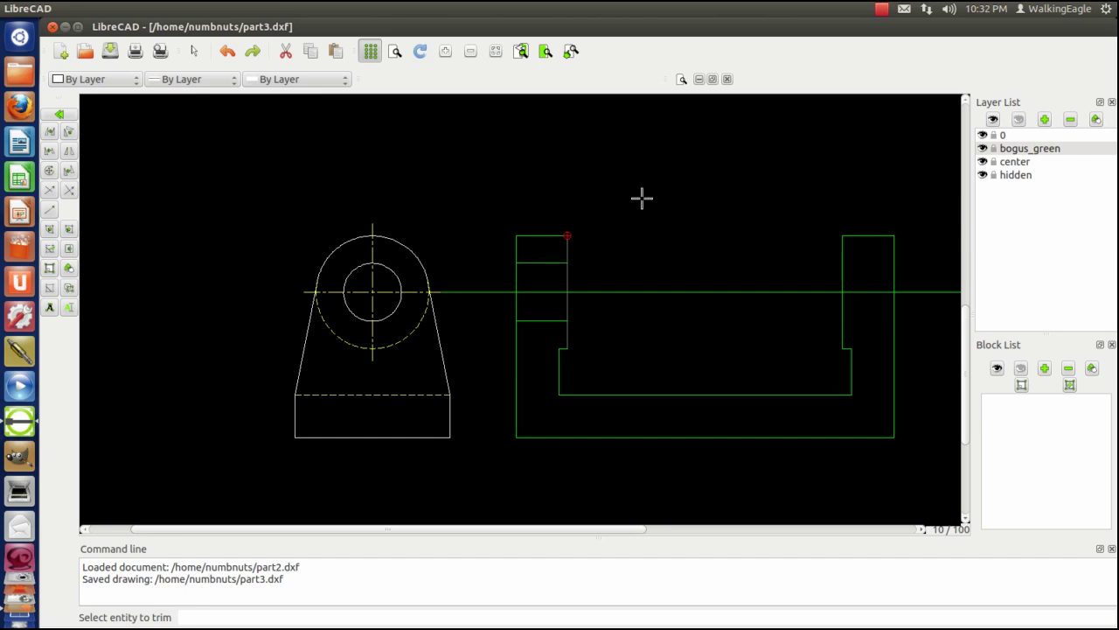
{"action": "right_click", "coordinate": [552, 200]}
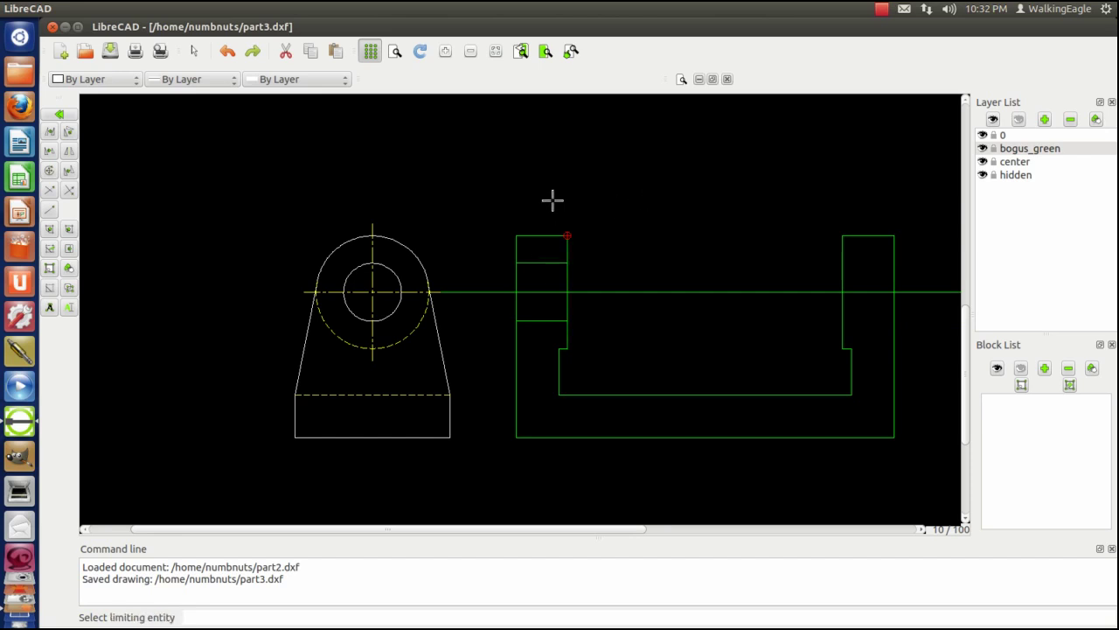
{"action": "left_click", "coordinate": [60, 116]}
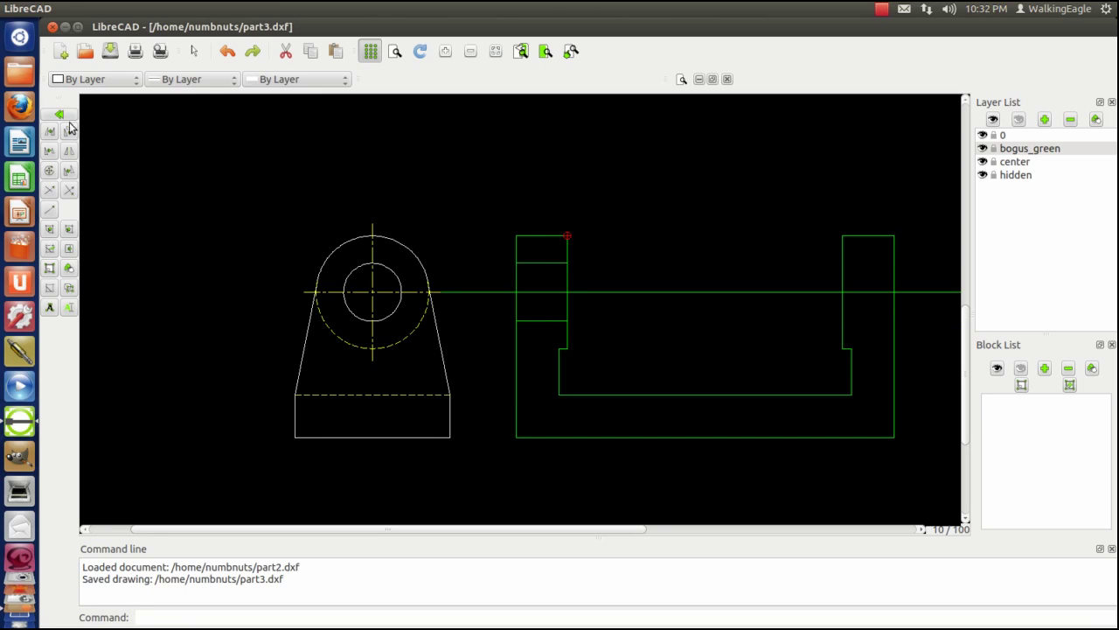
{"action": "left_click", "coordinate": [64, 117]}
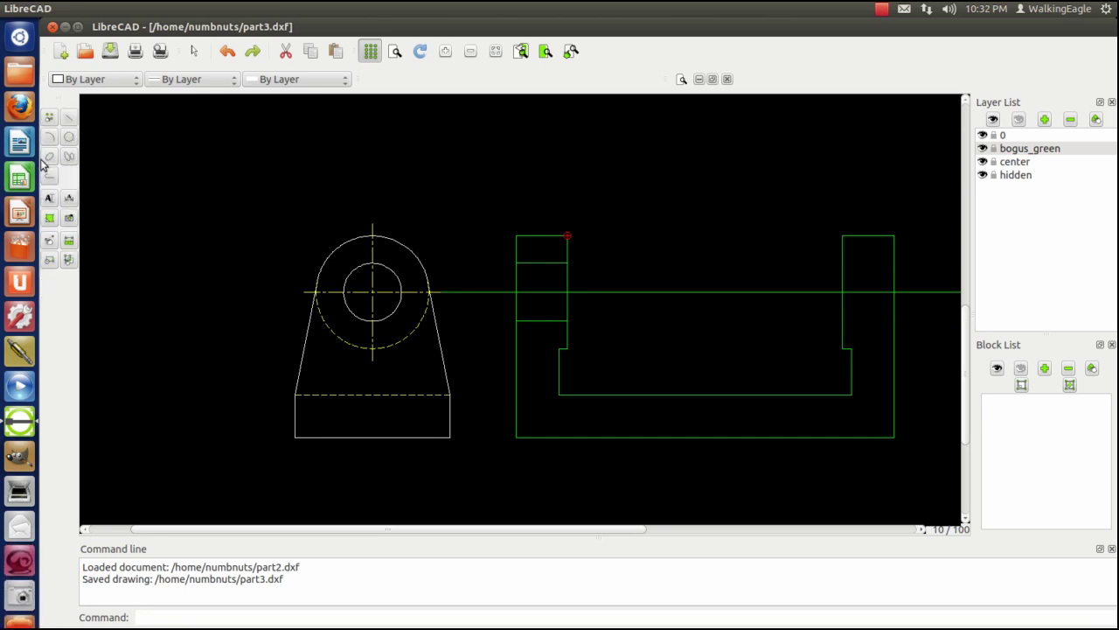
Draw two horizontal lines on the hidden layer, level with the small hole's top and bottom.
{"action": "left_click", "coordinate": [68, 117]}
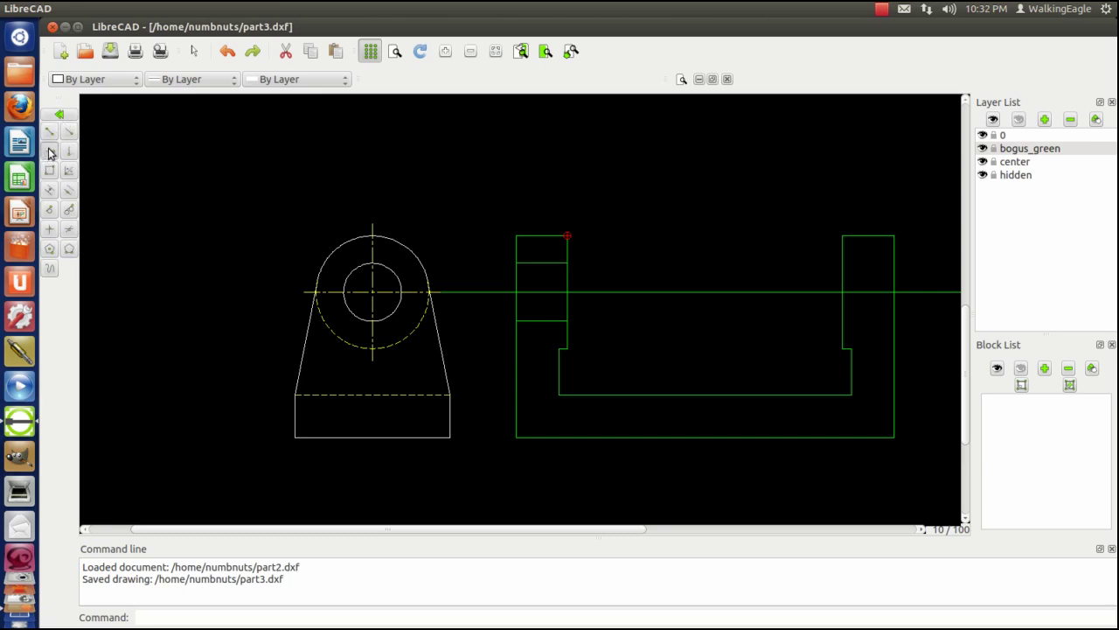
{"action": "left_click", "coordinate": [49, 152]}
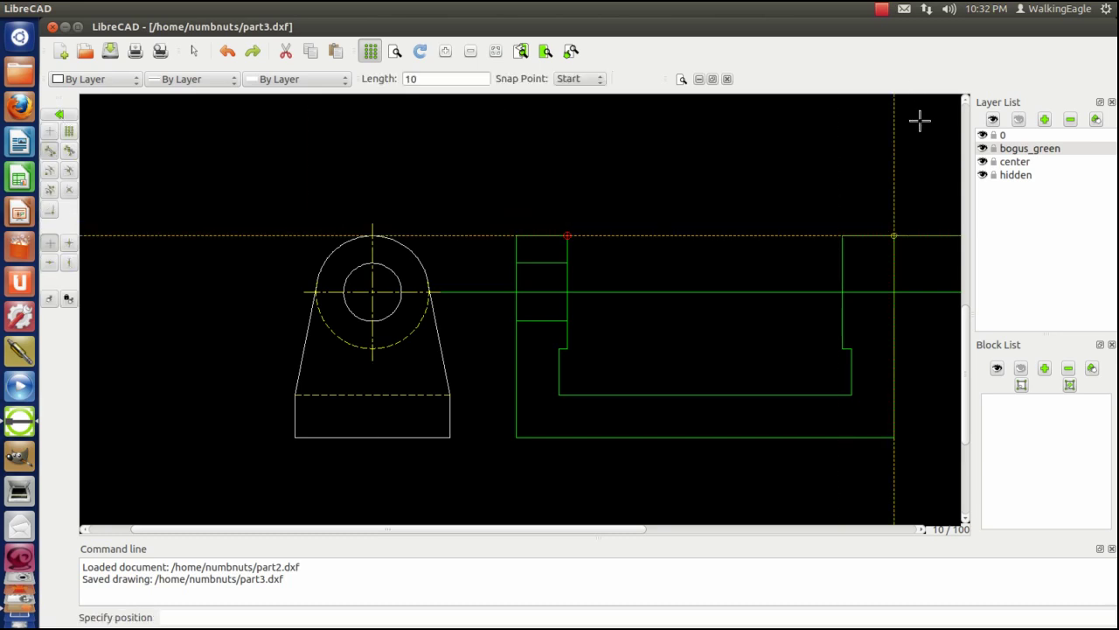
{"action": "left_click", "coordinate": [1010, 176]}
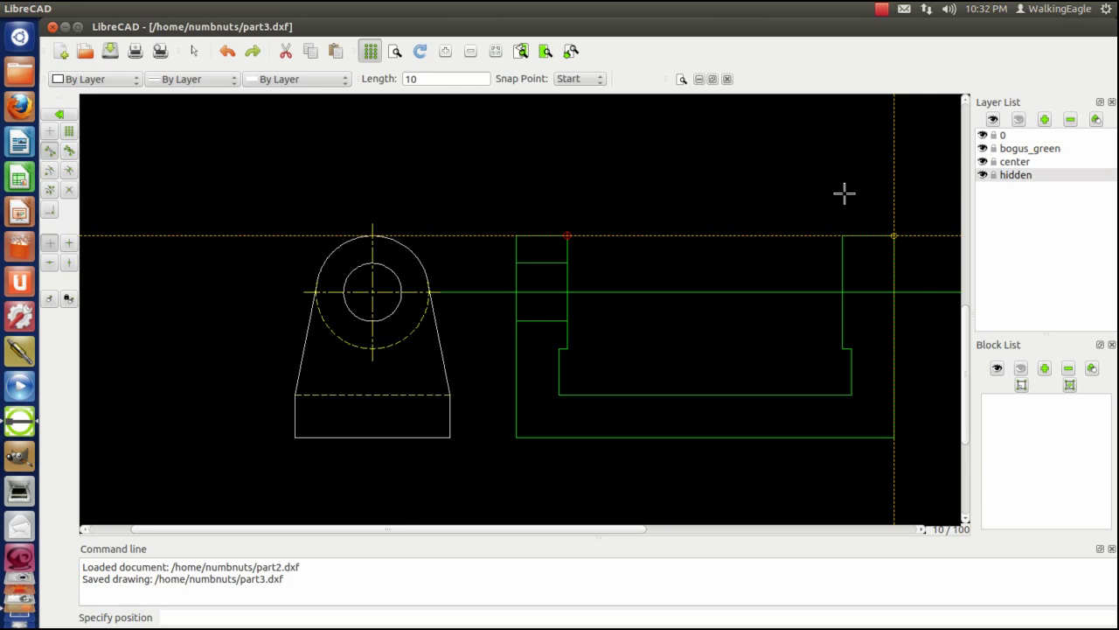
{"action": "left_click", "coordinate": [568, 320]}
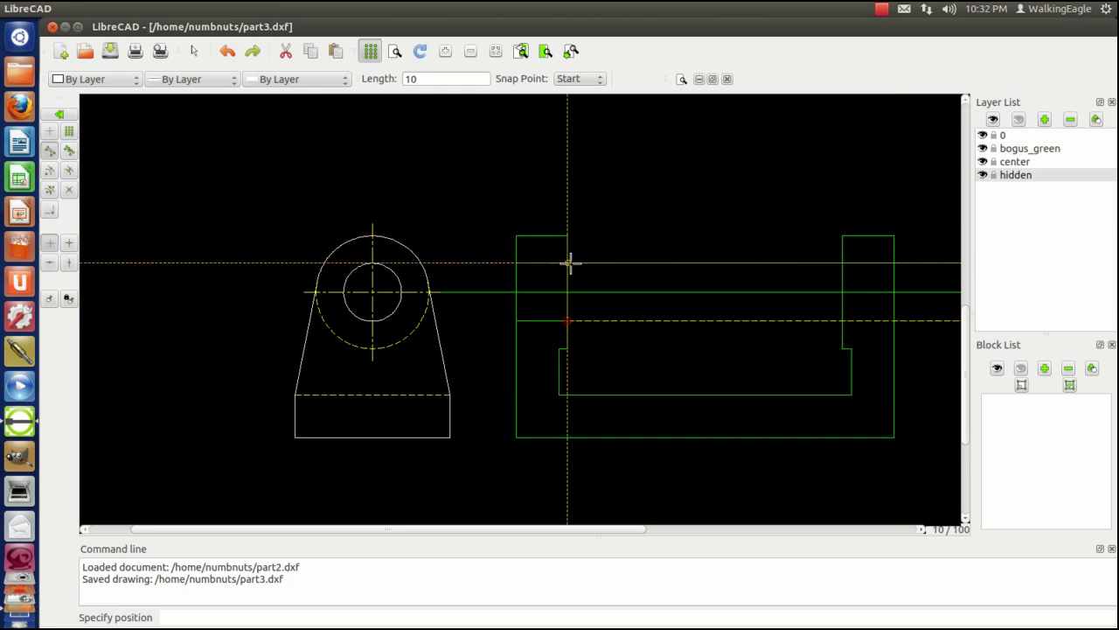
{"action": "left_click", "coordinate": [569, 262]}
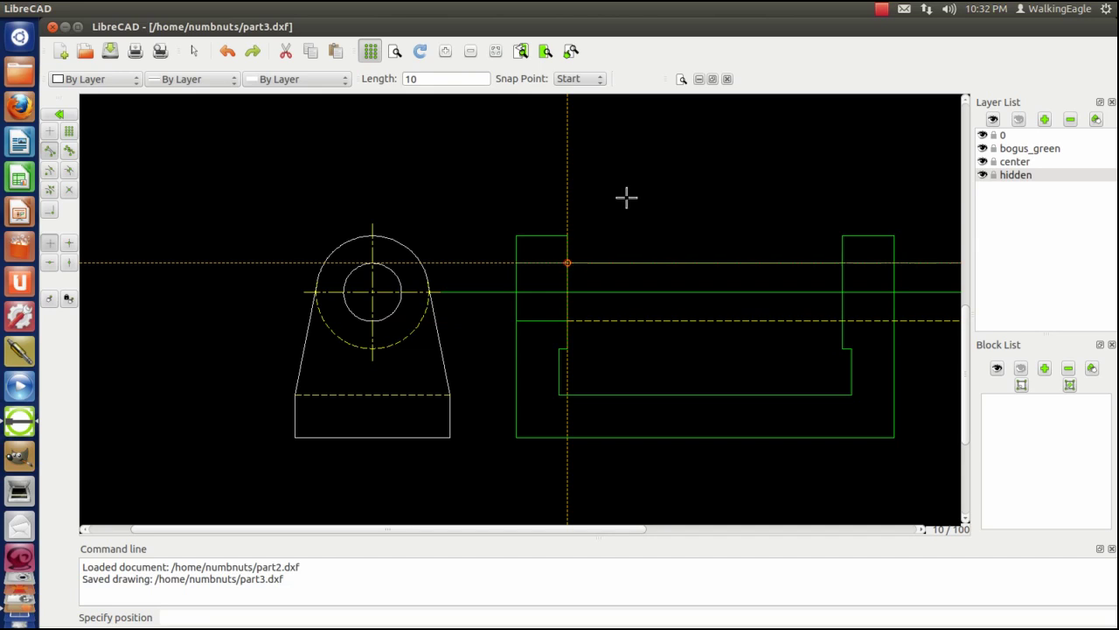
{"action": "key", "text": "Escape"}
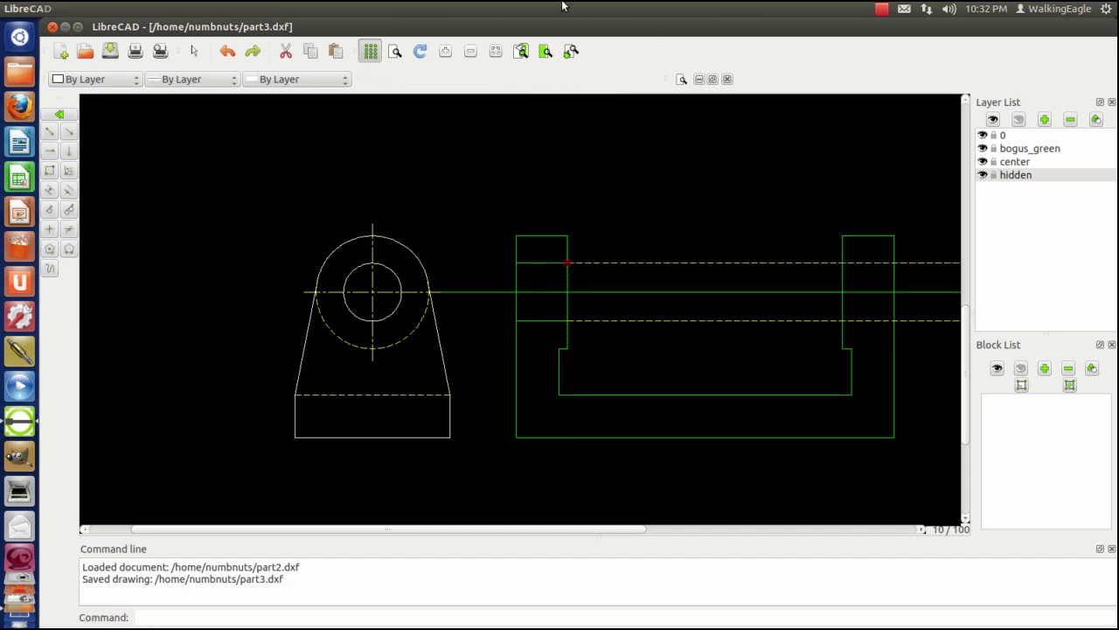
Trim both dashed lines at the left tab's inner edge and beyond the right tab's outer edge.
{"action": "left_click", "coordinate": [58, 115]}
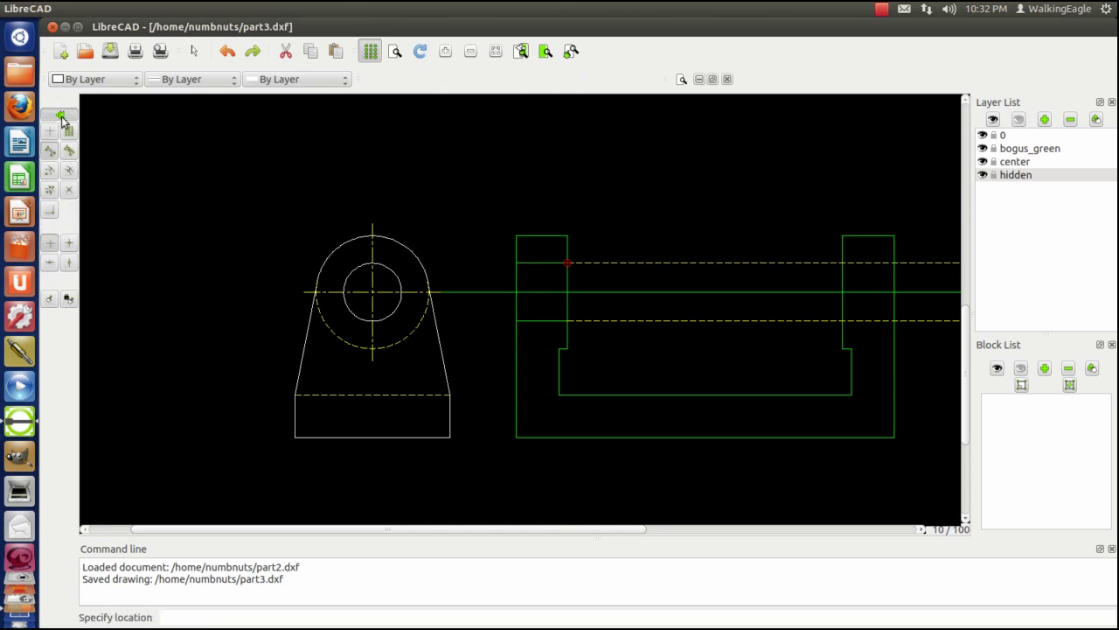
{"action": "left_click", "coordinate": [60, 115]}
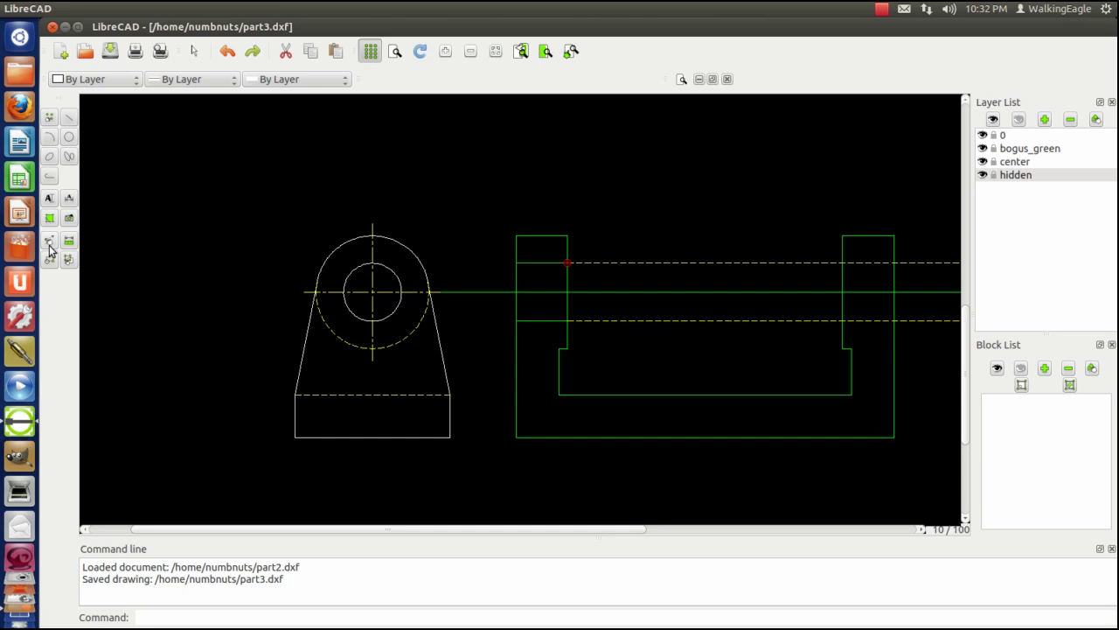
{"action": "left_click", "coordinate": [50, 245]}
{"action": "left_click", "coordinate": [50, 189]}
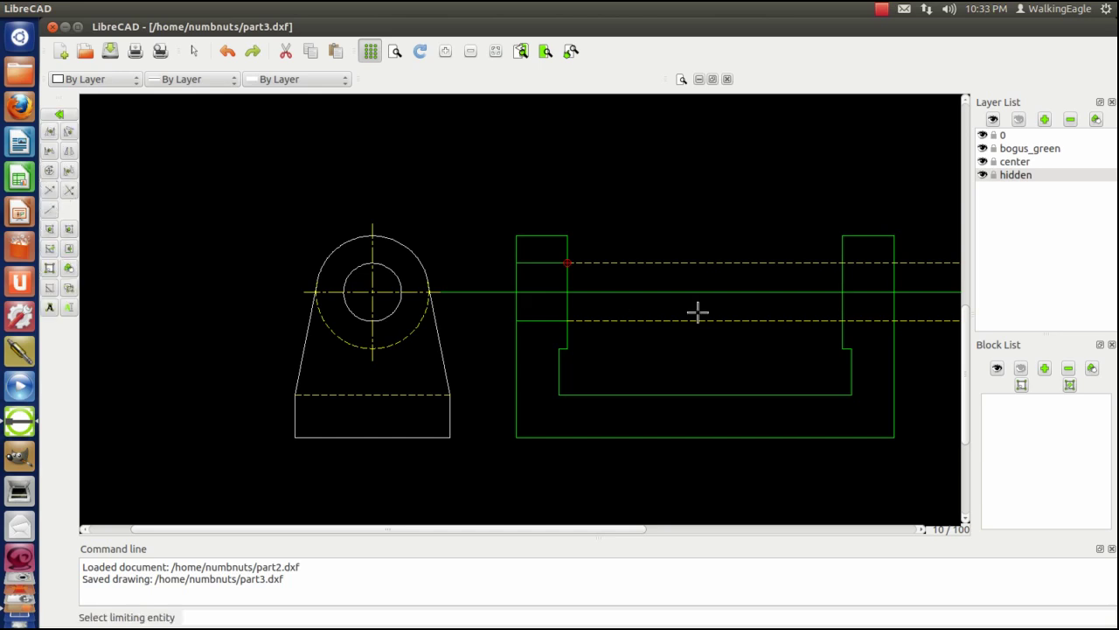
{"action": "left_click", "coordinate": [846, 331]}
{"action": "left_click", "coordinate": [859, 320]}
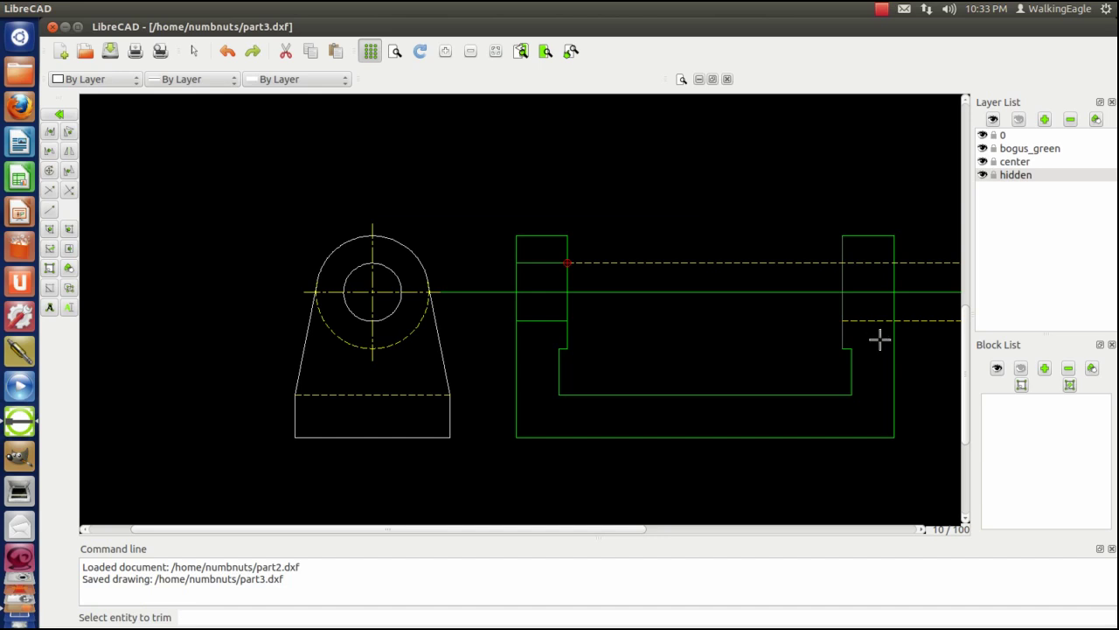
{"action": "left_click", "coordinate": [859, 262]}
{"action": "right_click", "coordinate": [882, 272]}
{"action": "left_click", "coordinate": [894, 280]}
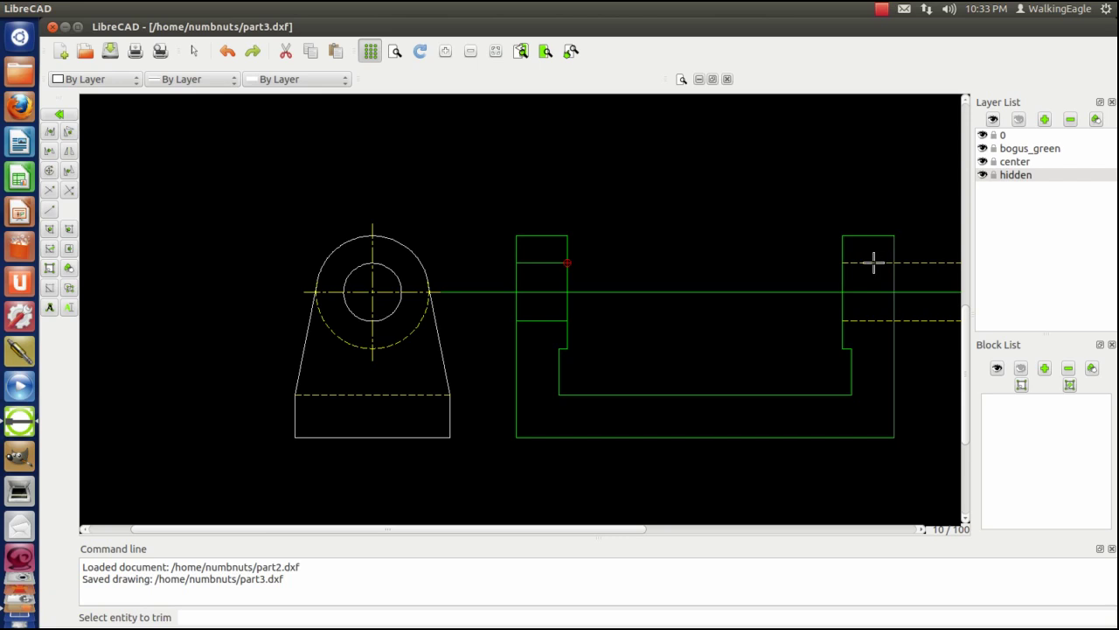
{"action": "left_click", "coordinate": [873, 263]}
{"action": "left_click", "coordinate": [872, 320]}
{"action": "right_click", "coordinate": [772, 342]}
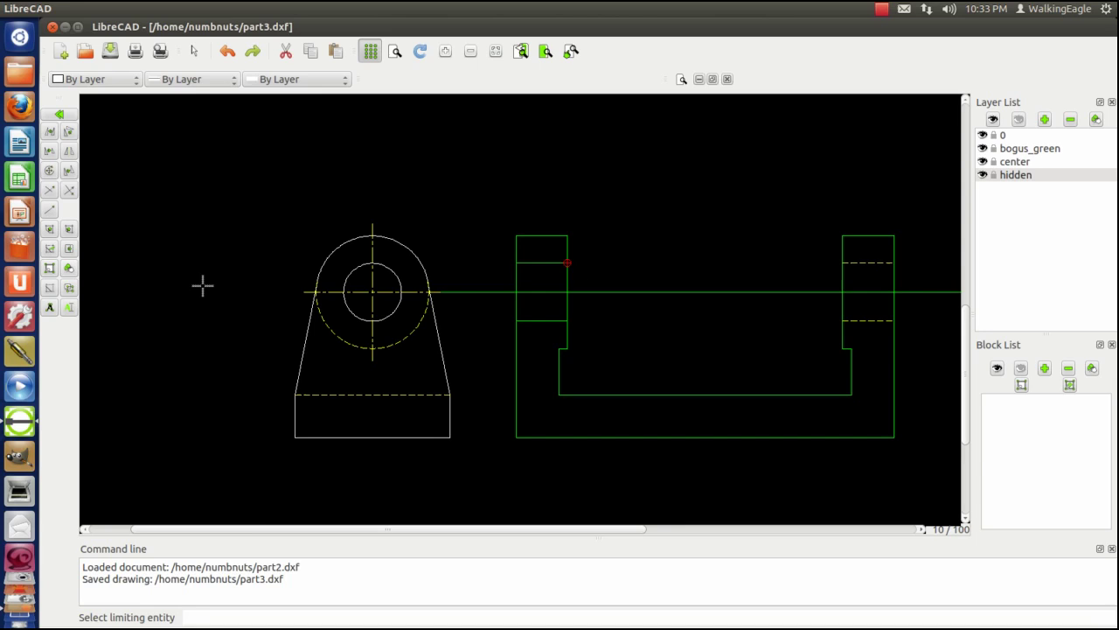
Use the MA attributes command to move the left tab's two hole lines onto the hidden layer.
{"action": "key", "text": "m"}
{"action": "key", "text": "a"}
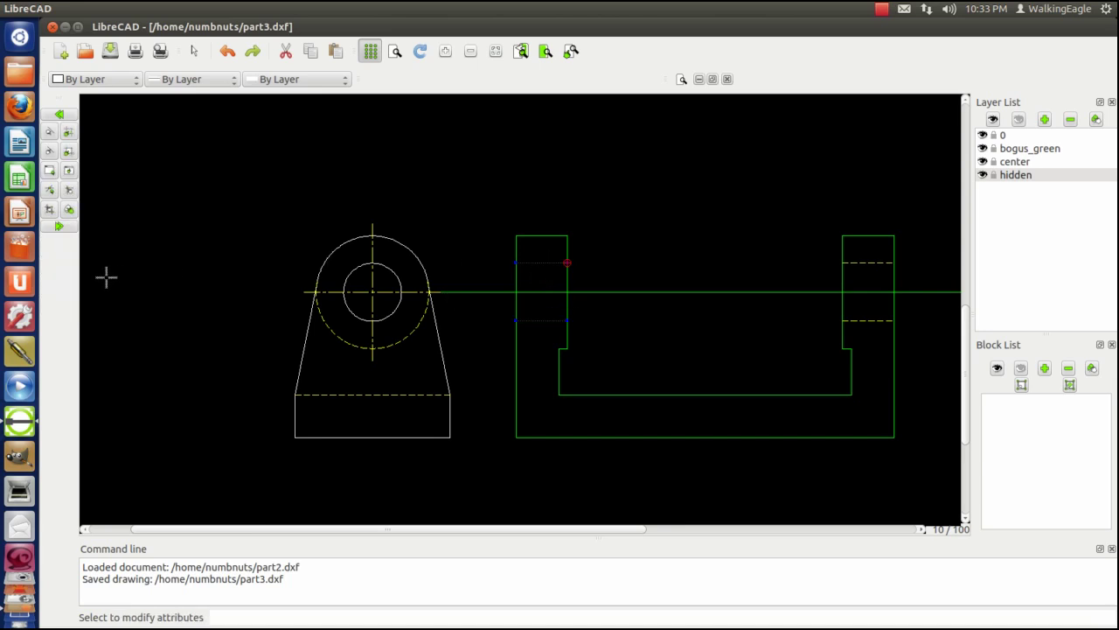
{"action": "left_click", "coordinate": [56, 224]}
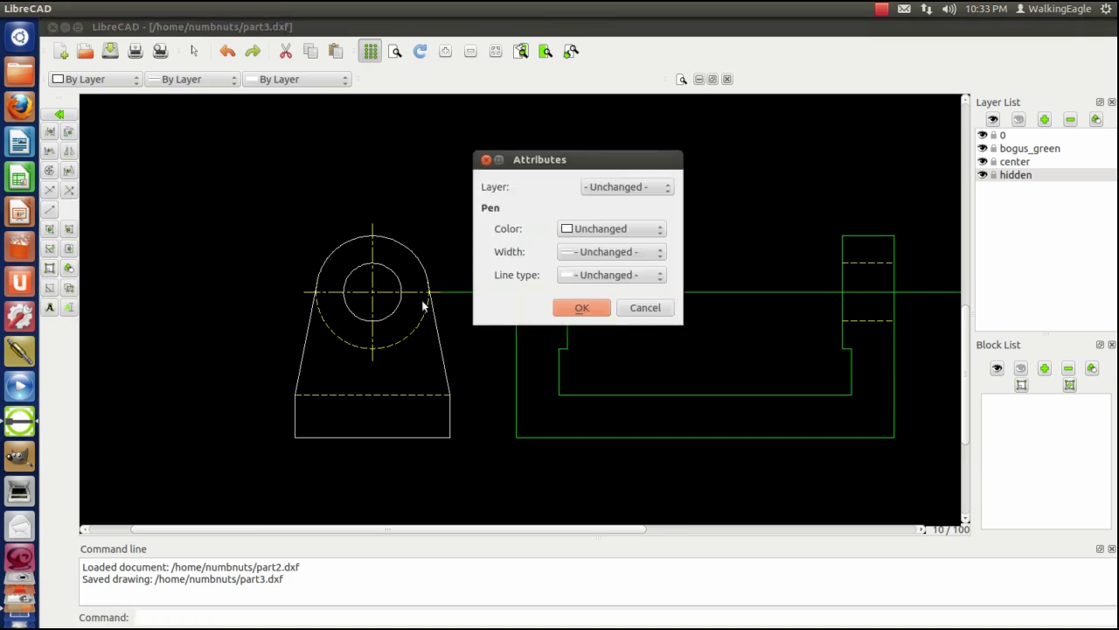
{"action": "left_click", "coordinate": [662, 191]}
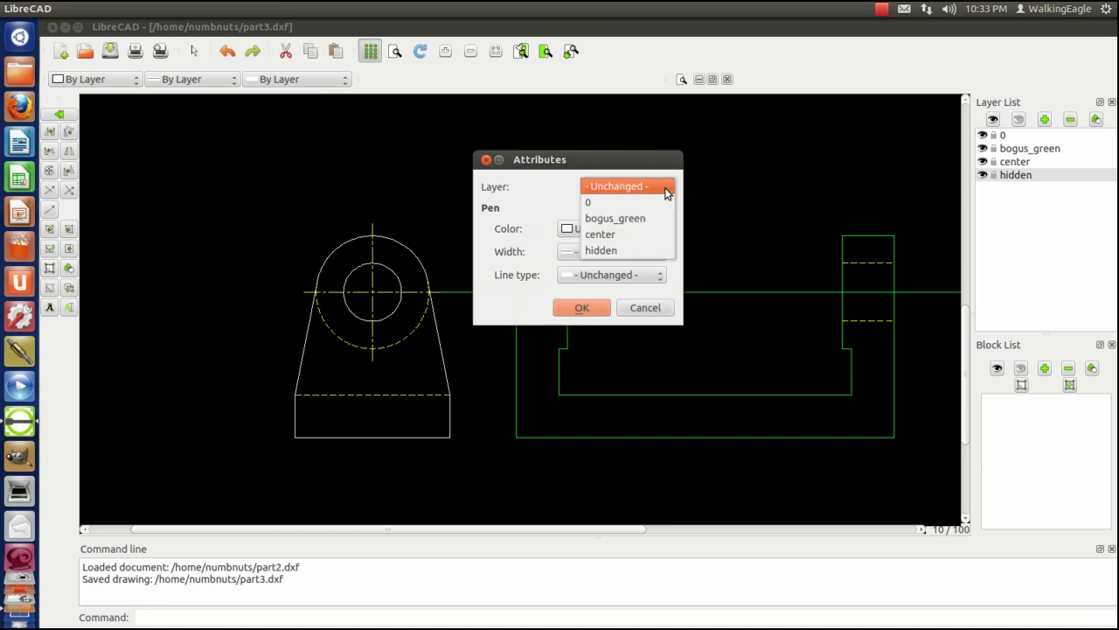
{"action": "left_click", "coordinate": [613, 249]}
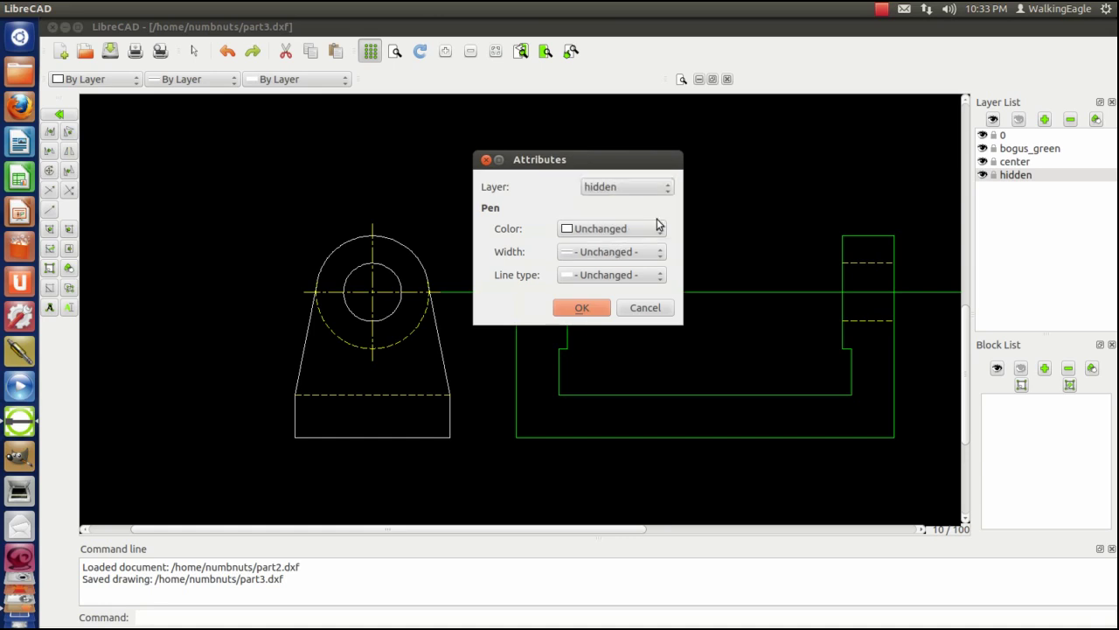
{"action": "left_click", "coordinate": [580, 308]}
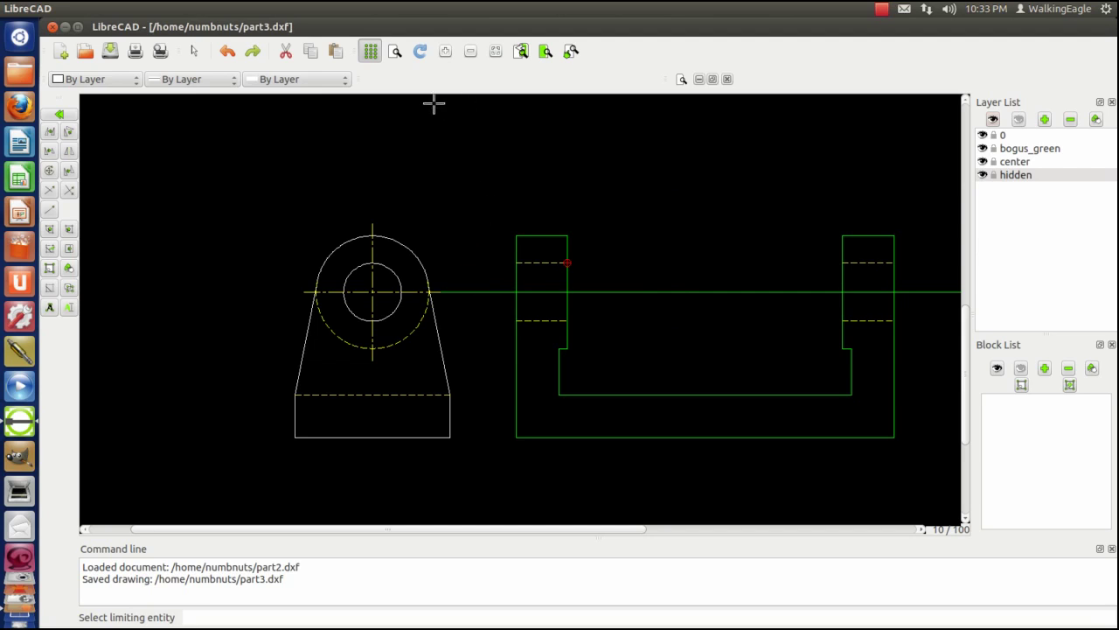
Draw offset lines 0.25 units outside the green view's left and right edges.
{"action": "left_click", "coordinate": [70, 121]}
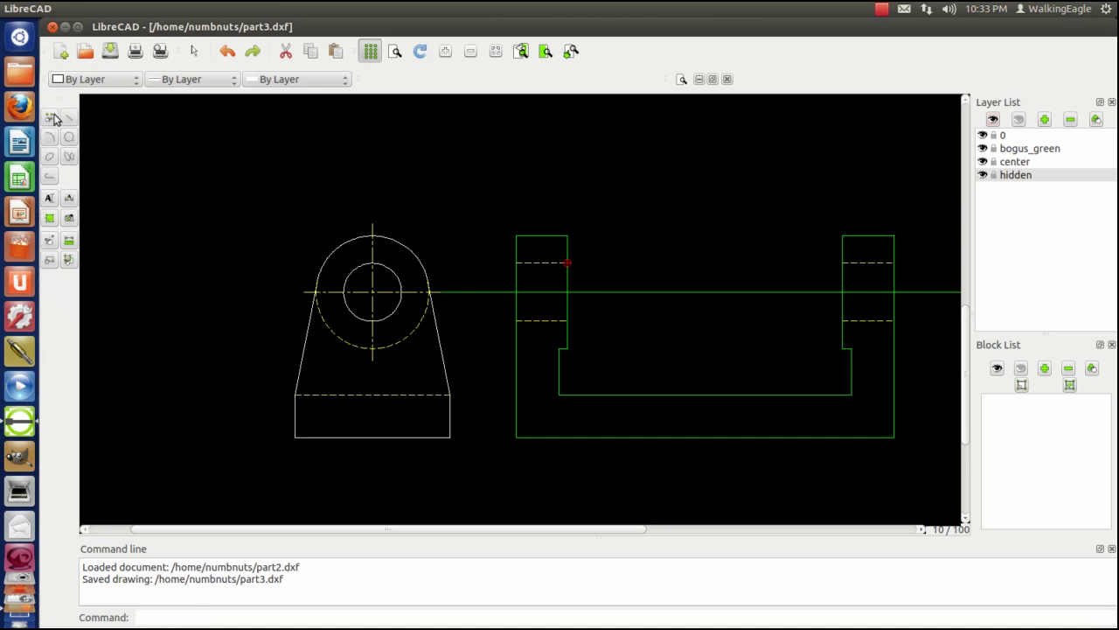
{"action": "left_click", "coordinate": [70, 120]}
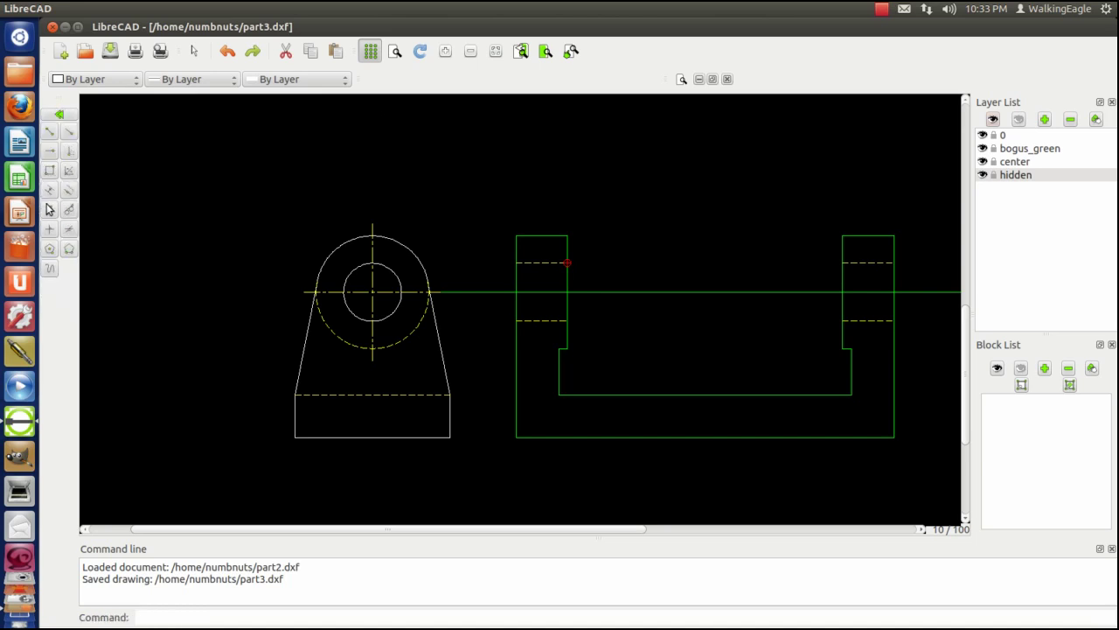
{"action": "left_click", "coordinate": [49, 191]}
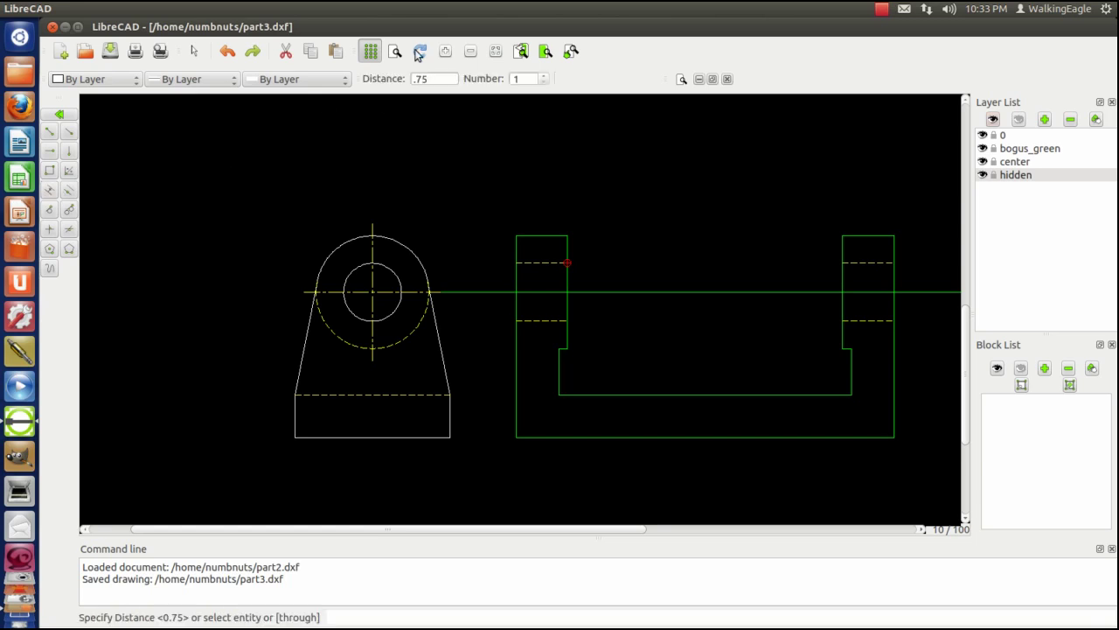
{"action": "left_click_drag", "start_coordinate": [436, 76], "coordinate": [373, 78]}
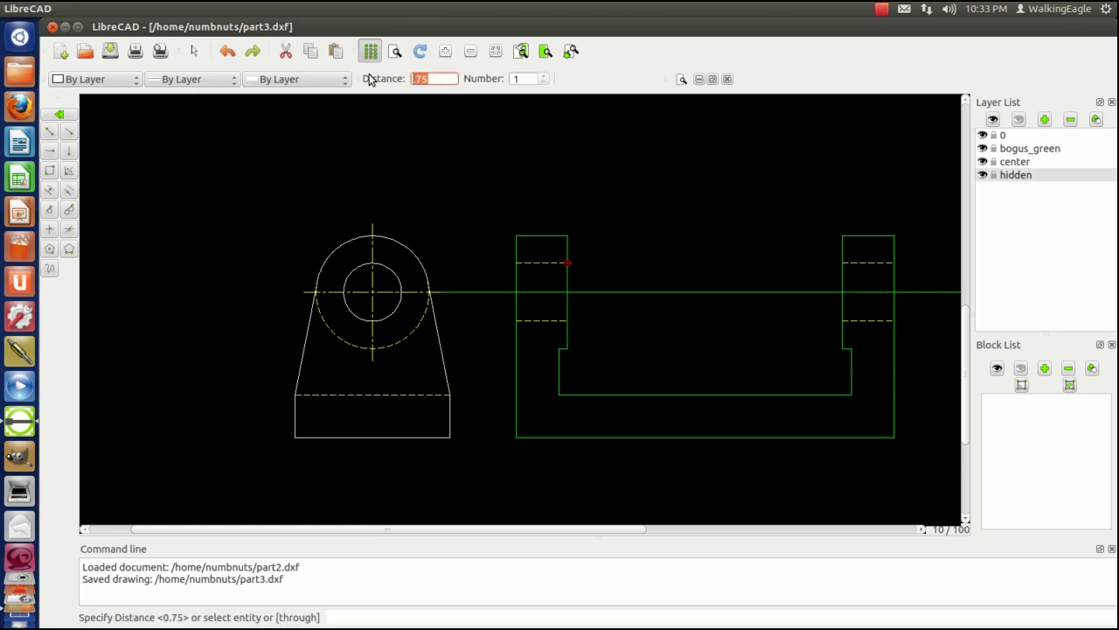
{"action": "type", "text": ".25"}
{"action": "left_click", "coordinate": [503, 354]}
{"action": "left_click", "coordinate": [904, 347]}
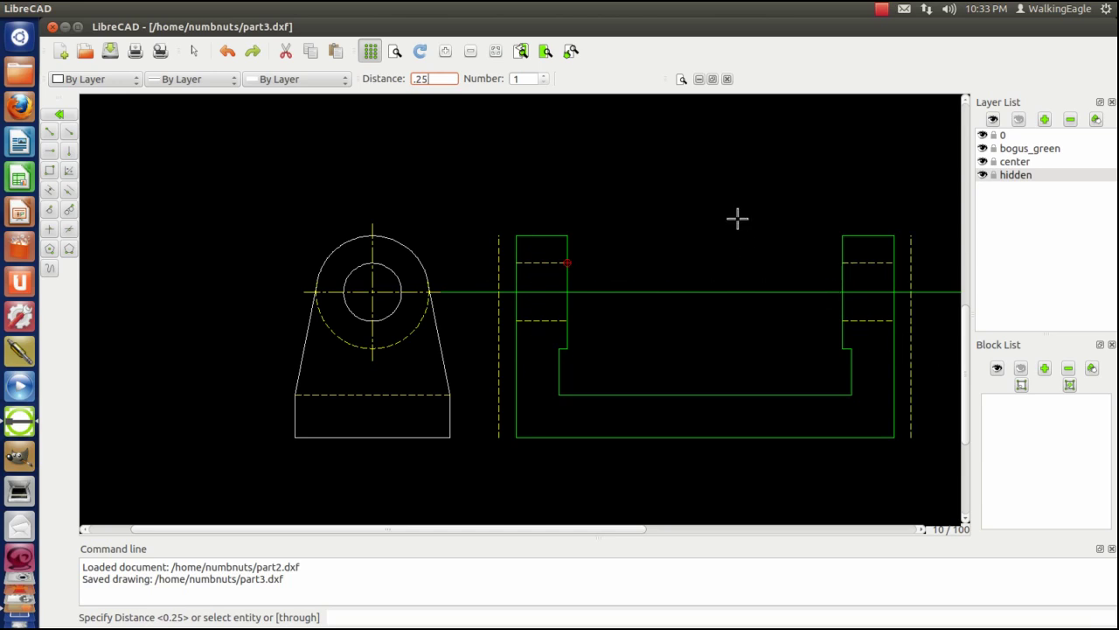
{"action": "key", "text": "Escape"}
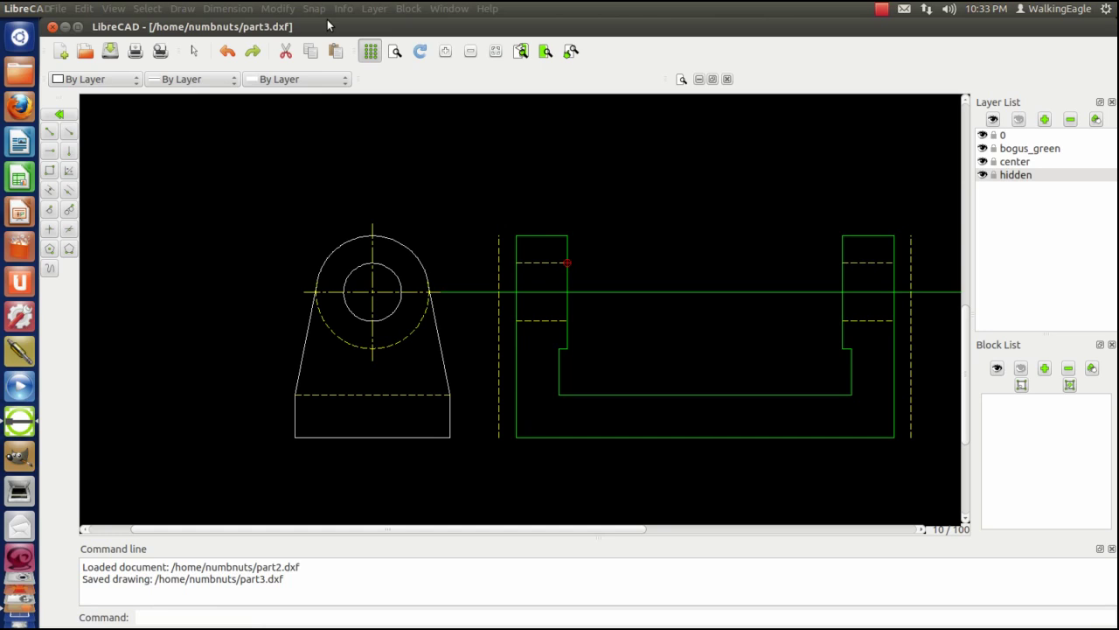
Trim the long horizontal line at the left and right dashed guide lines.
{"action": "left_click", "coordinate": [59, 114]}
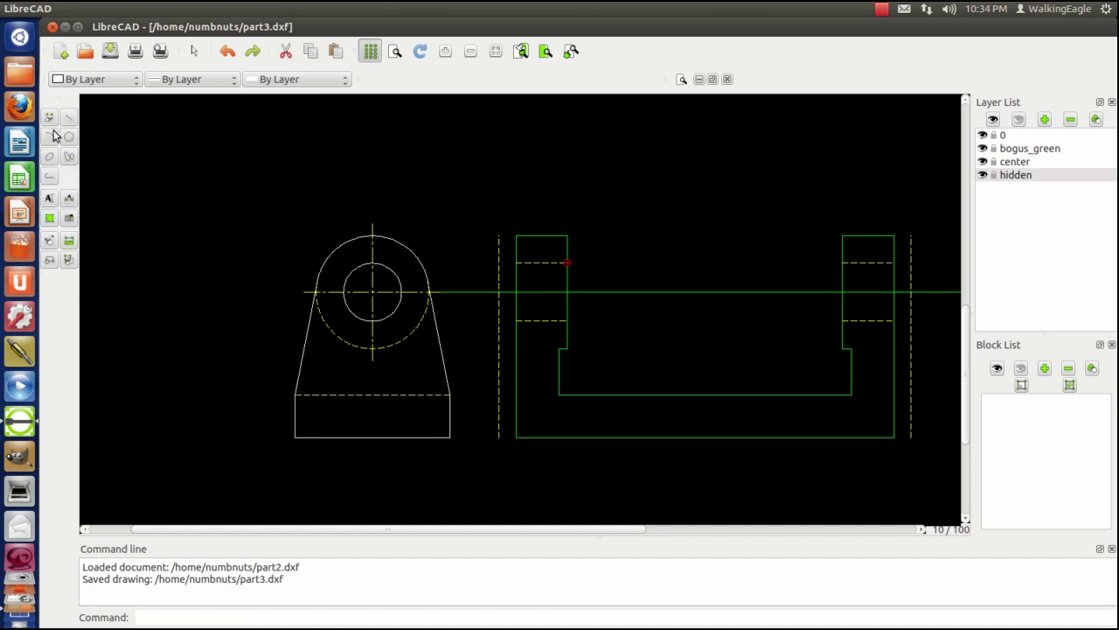
{"action": "left_click", "coordinate": [49, 249]}
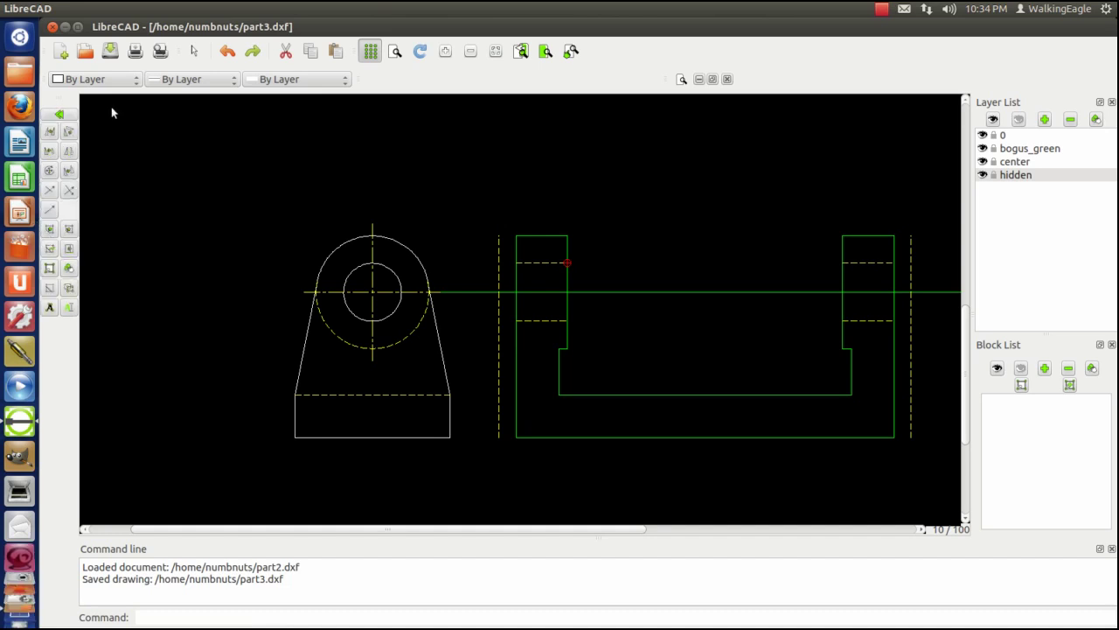
{"action": "left_click", "coordinate": [50, 190]}
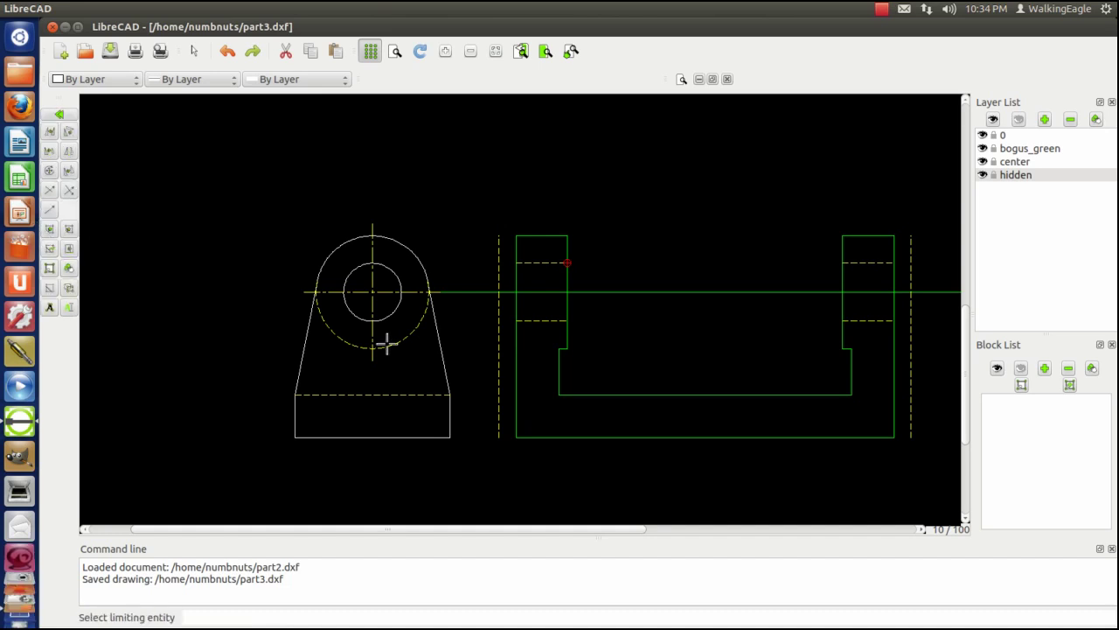
{"action": "left_click", "coordinate": [497, 331]}
{"action": "left_click", "coordinate": [588, 290]}
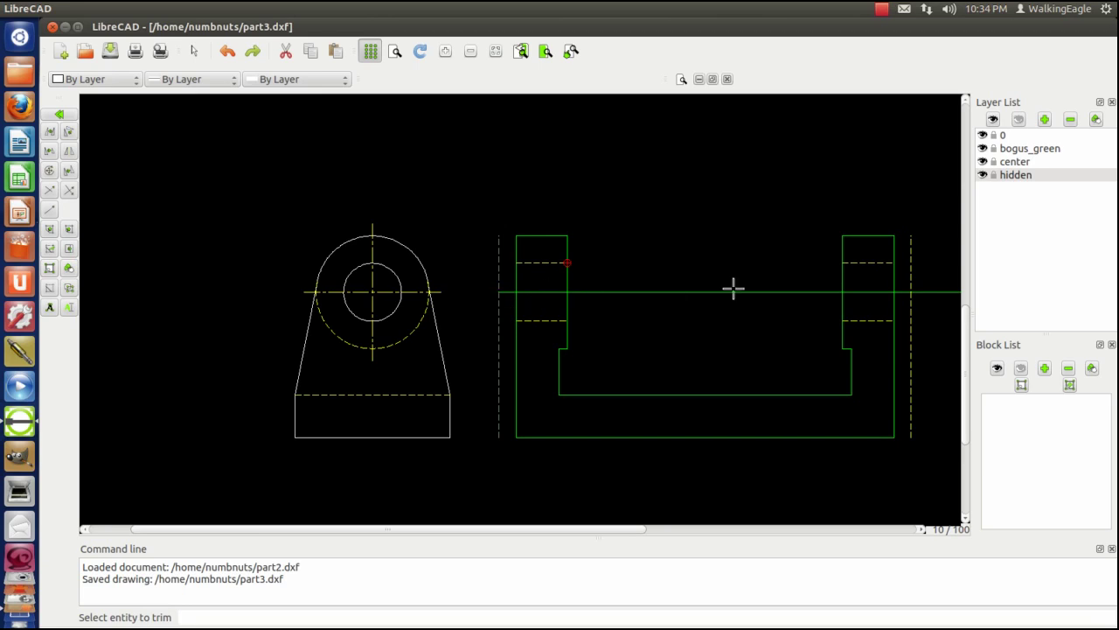
{"action": "right_click", "coordinate": [831, 325]}
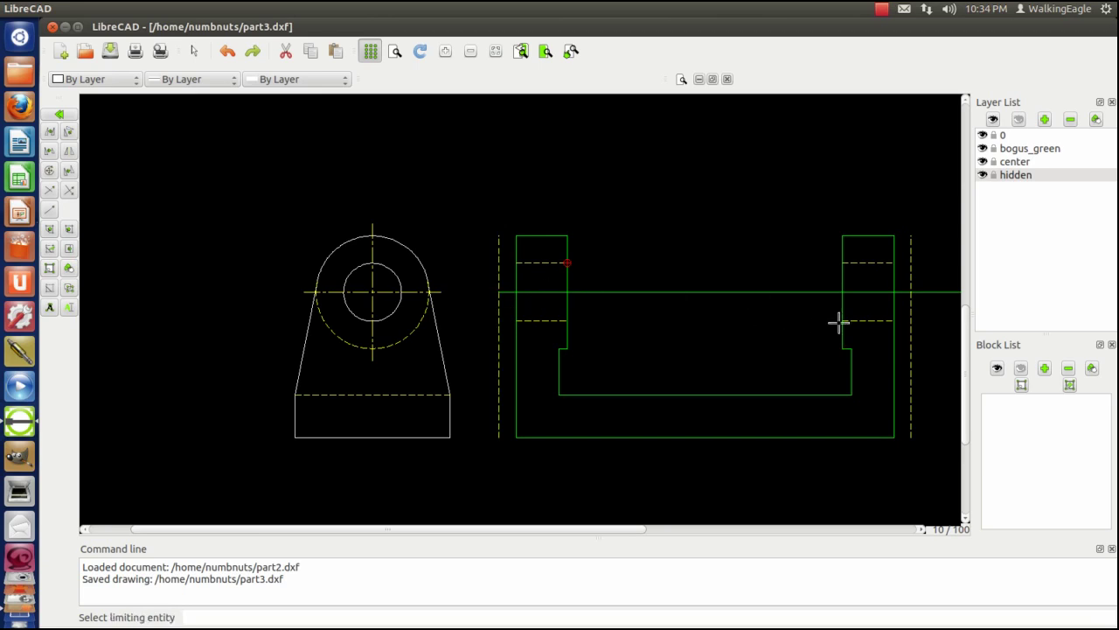
{"action": "left_click", "coordinate": [912, 347]}
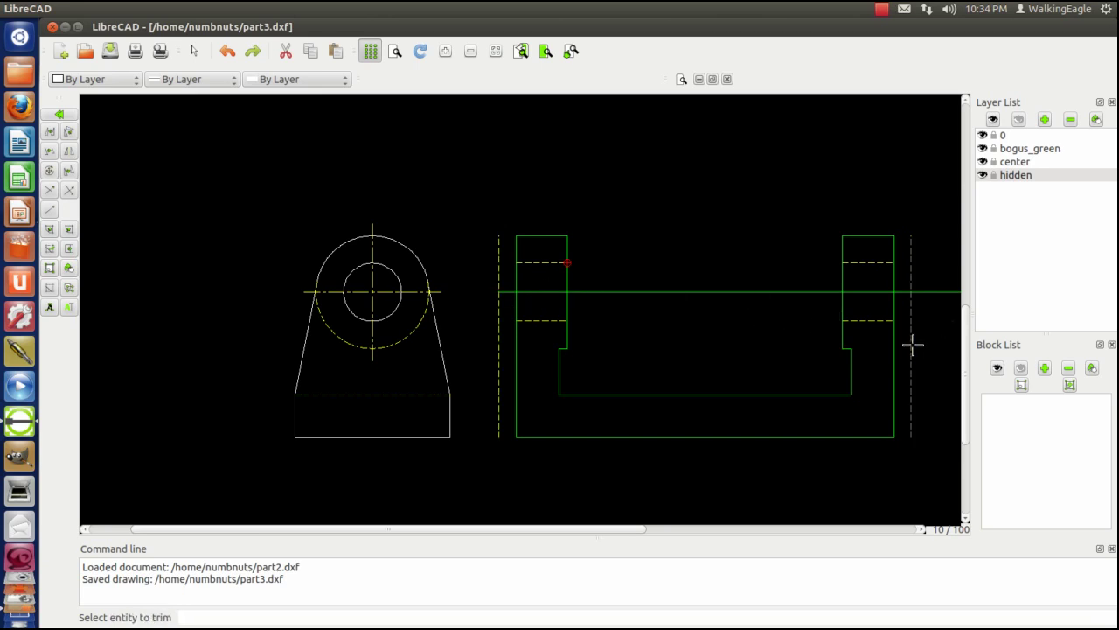
{"action": "left_click", "coordinate": [786, 291]}
{"action": "right_click", "coordinate": [724, 247]}
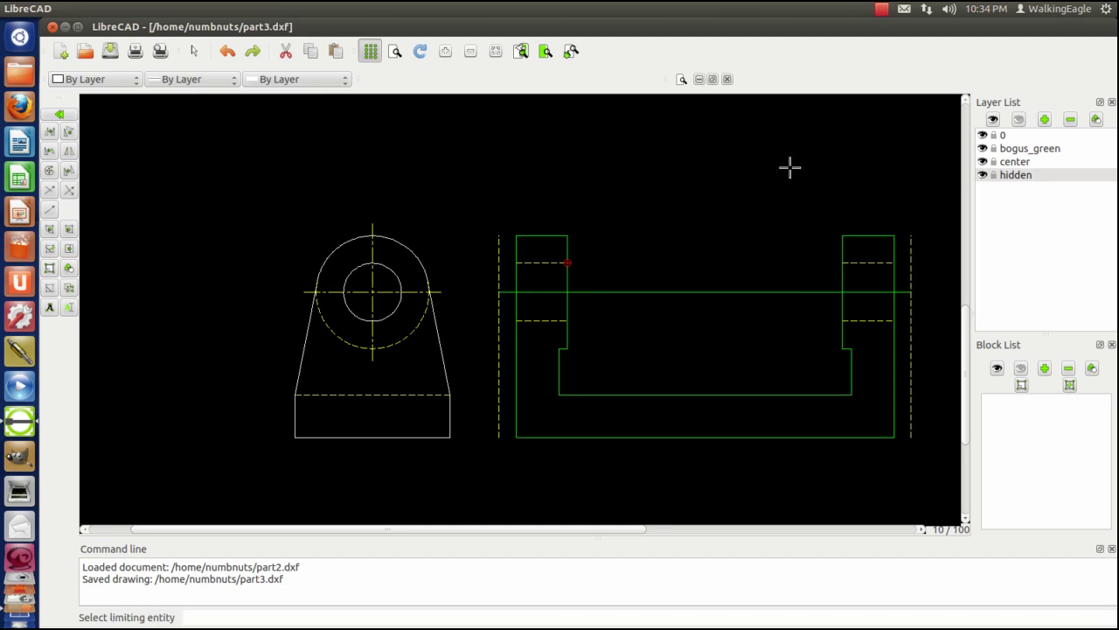
Put the trimmed horizontal line on the center layer.
{"action": "left_click", "coordinate": [69, 268]}
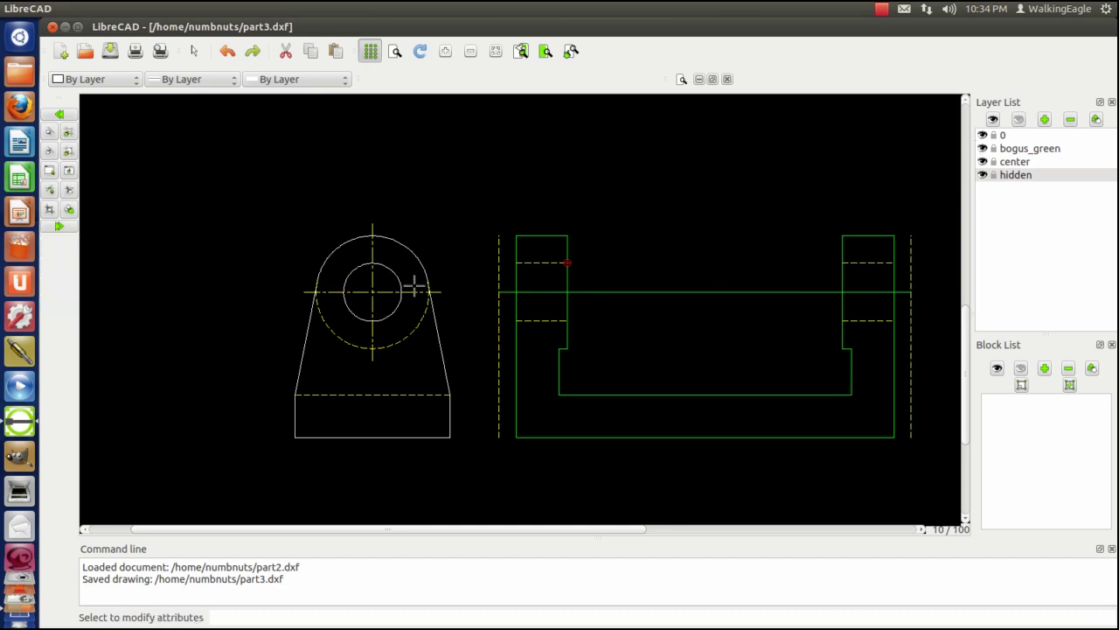
{"action": "left_click", "coordinate": [690, 273]}
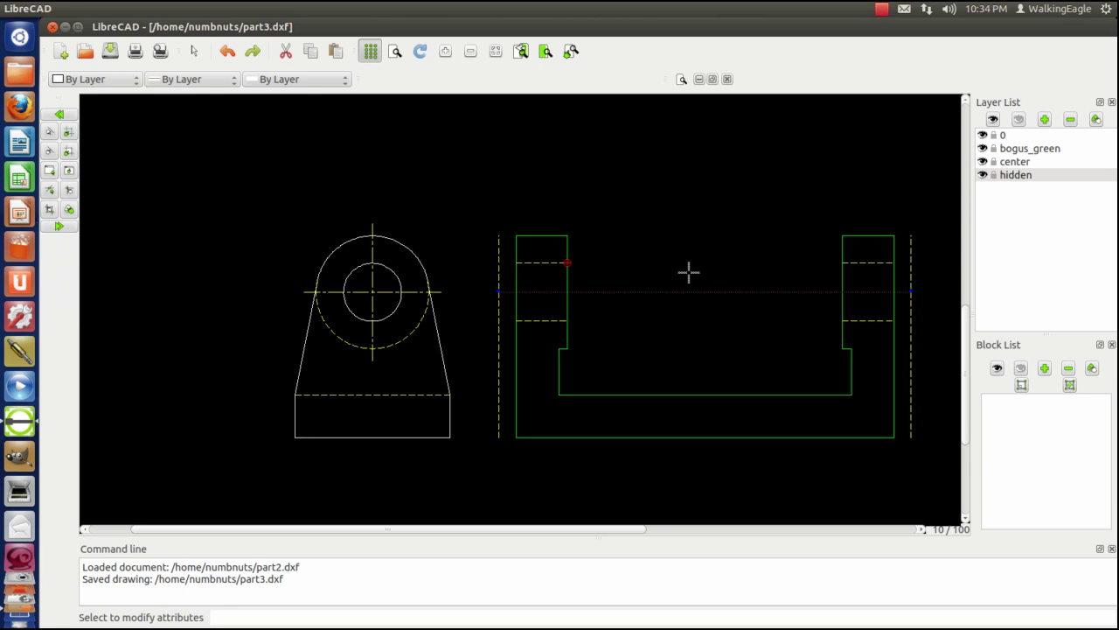
{"action": "left_click", "coordinate": [58, 228]}
{"action": "left_click", "coordinate": [665, 188]}
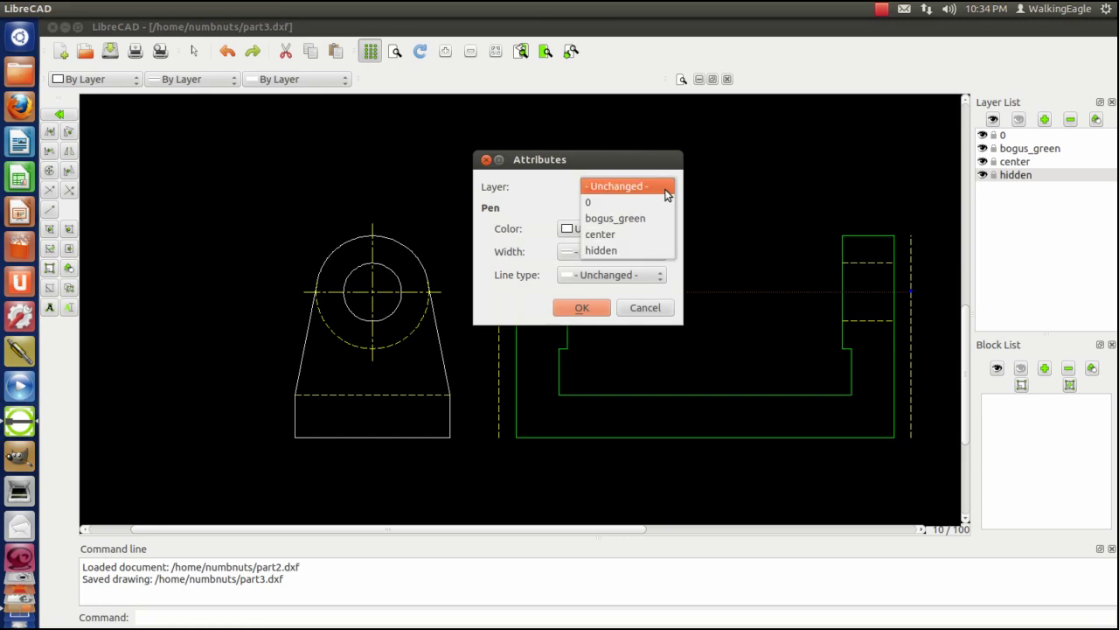
{"action": "left_click", "coordinate": [614, 236]}
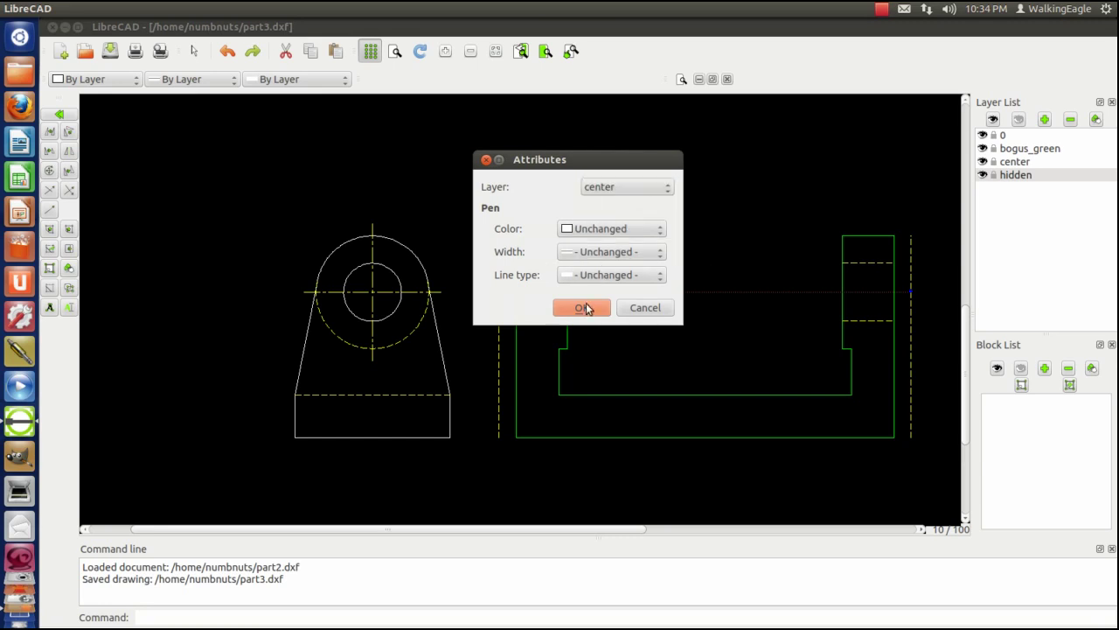
{"action": "left_click", "coordinate": [585, 303]}
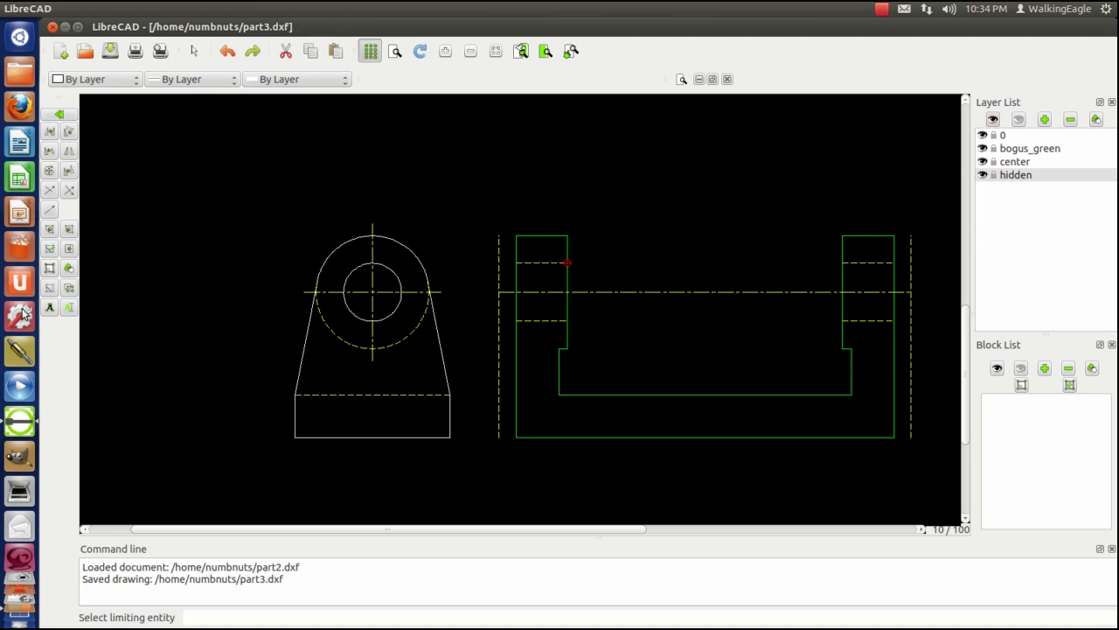
Delete the left and right dashed vertical guide lines, then zoom out.
{"action": "left_click", "coordinate": [49, 287]}
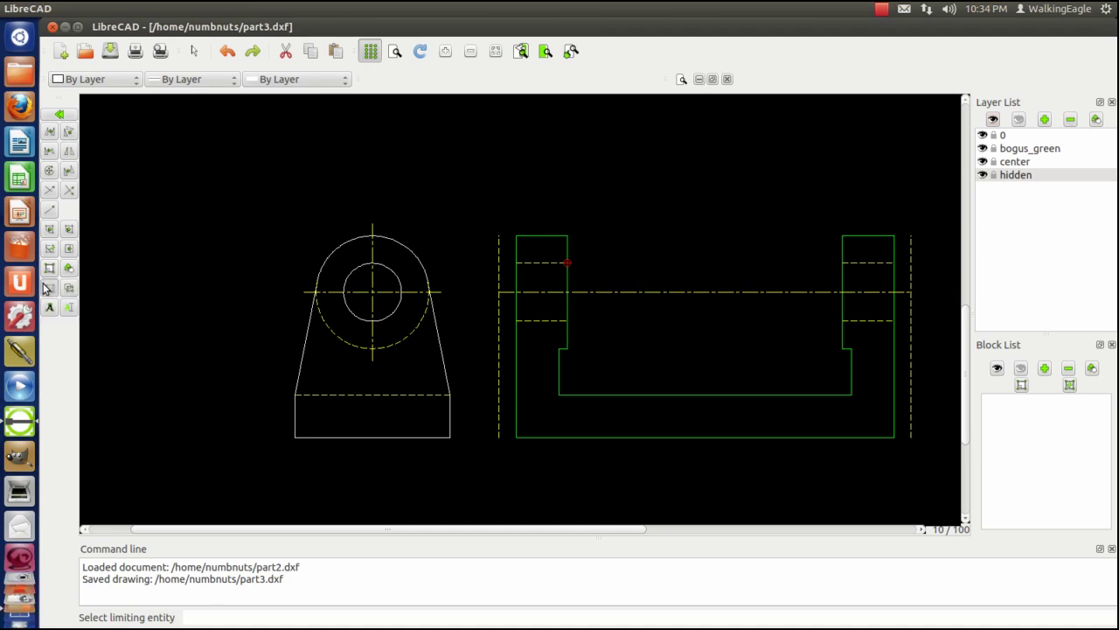
{"action": "left_click", "coordinate": [499, 271]}
{"action": "left_click", "coordinate": [912, 254]}
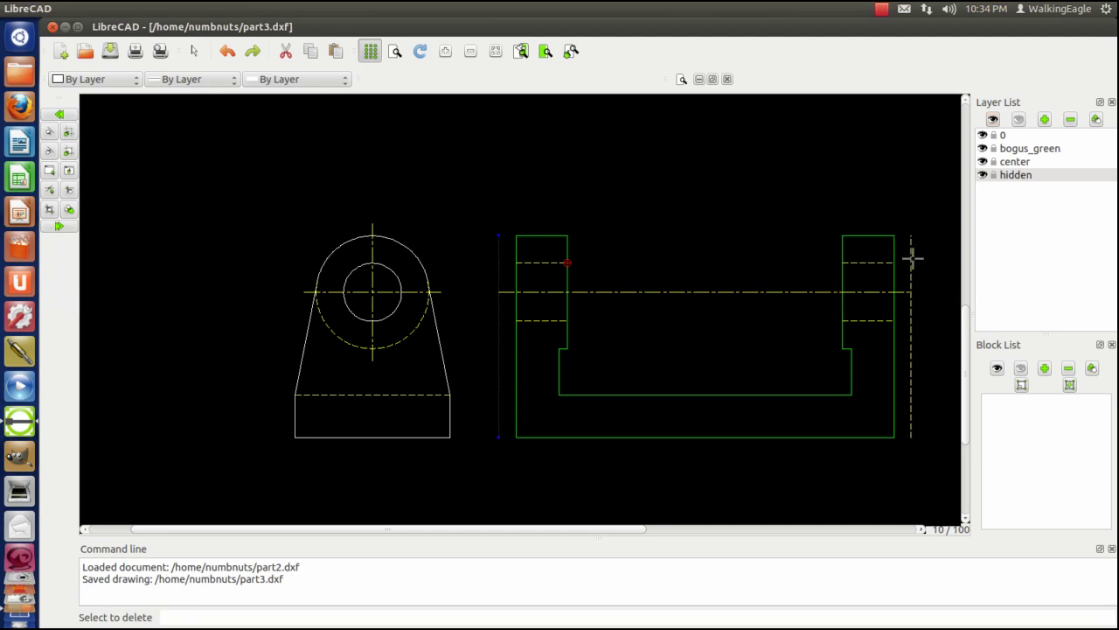
{"action": "left_click", "coordinate": [52, 226]}
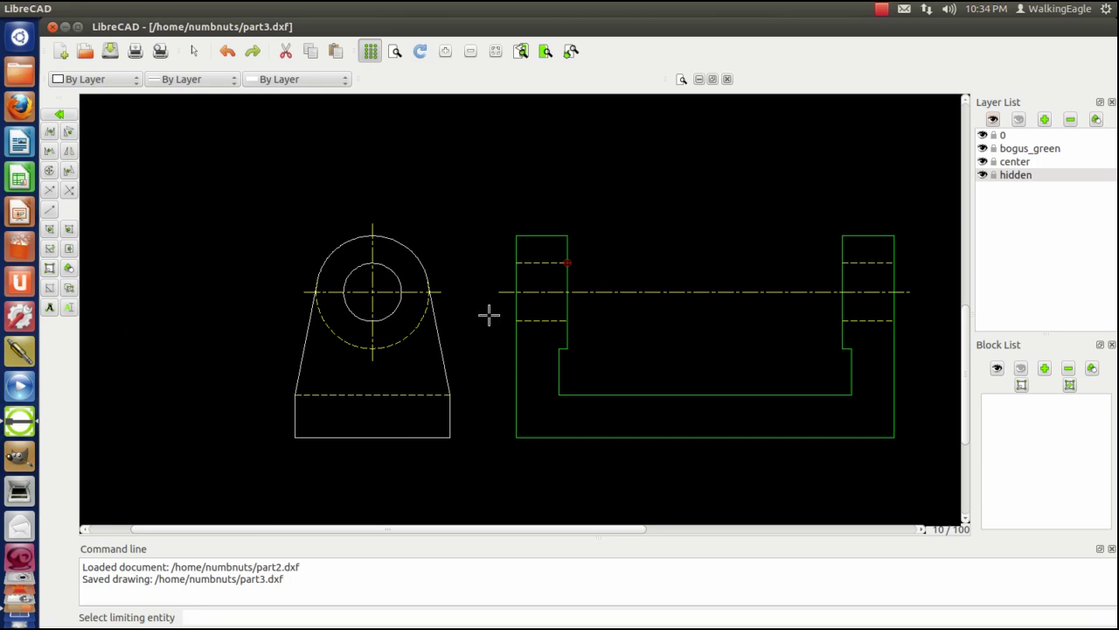
{"action": "scroll", "coordinate": [487, 318], "scroll_direction": "down", "scroll_amount": 2}
{"action": "scroll", "coordinate": [487, 317], "scroll_direction": "down", "scroll_amount": 2}
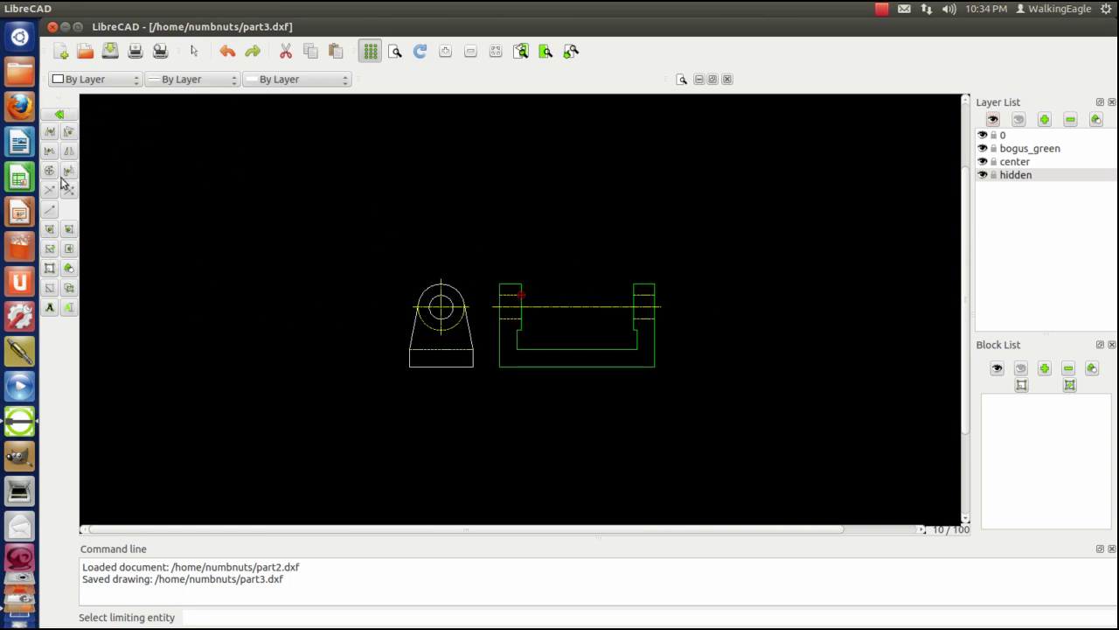
Window-select the green view, set a reference point, and pick a horizontally restricted target left of the circular view.
{"action": "left_click", "coordinate": [48, 133]}
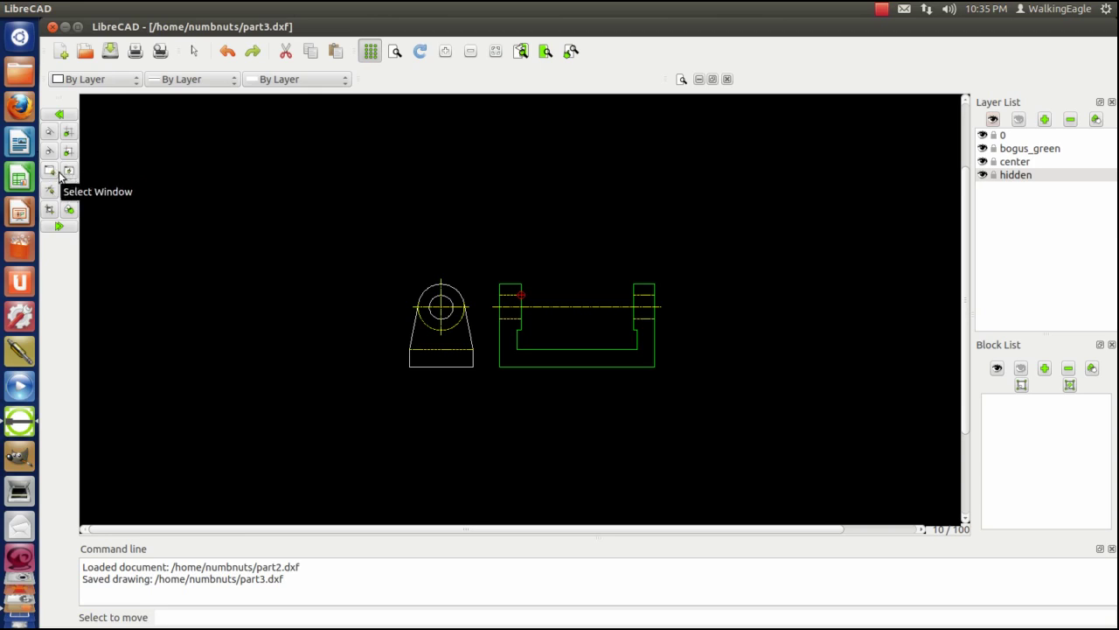
{"action": "right_click", "coordinate": [95, 202]}
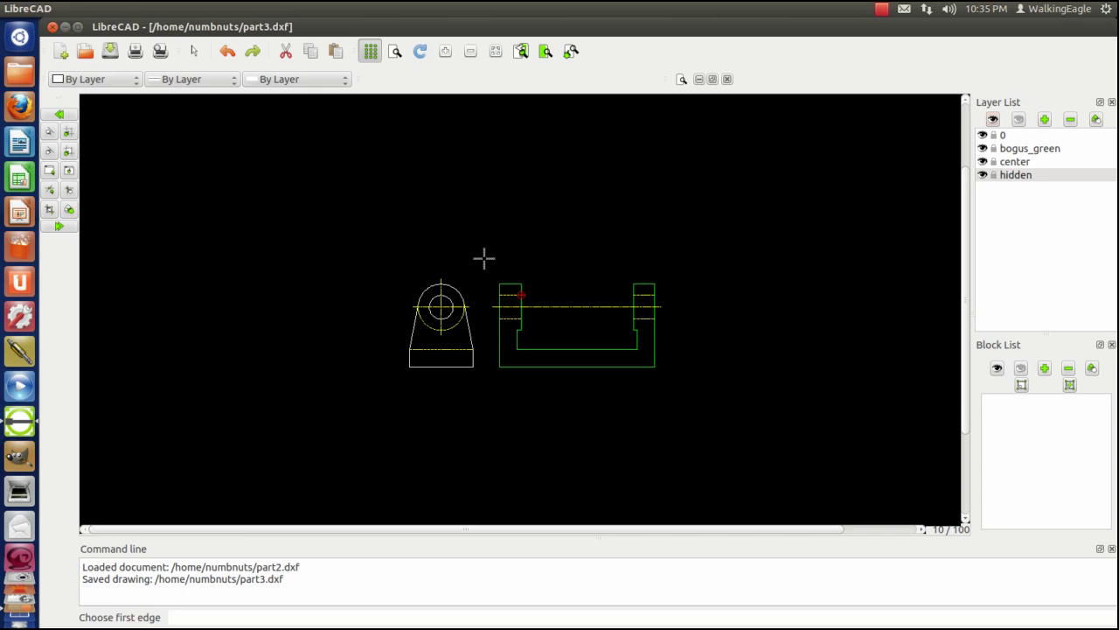
{"action": "left_click", "coordinate": [668, 383]}
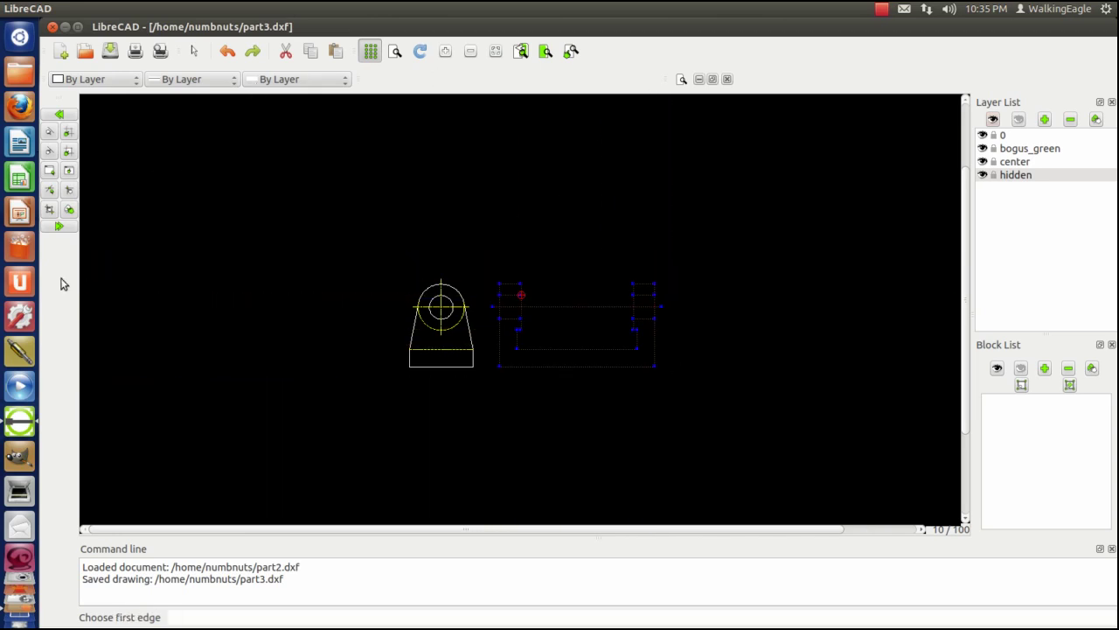
{"action": "left_click", "coordinate": [59, 228]}
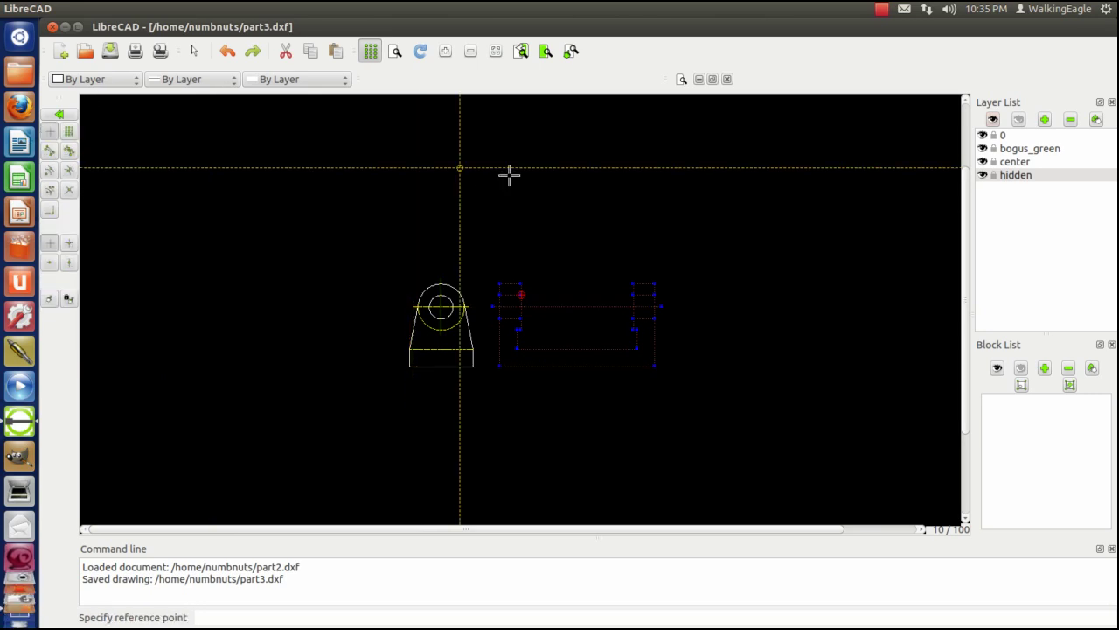
{"action": "left_click", "coordinate": [581, 238]}
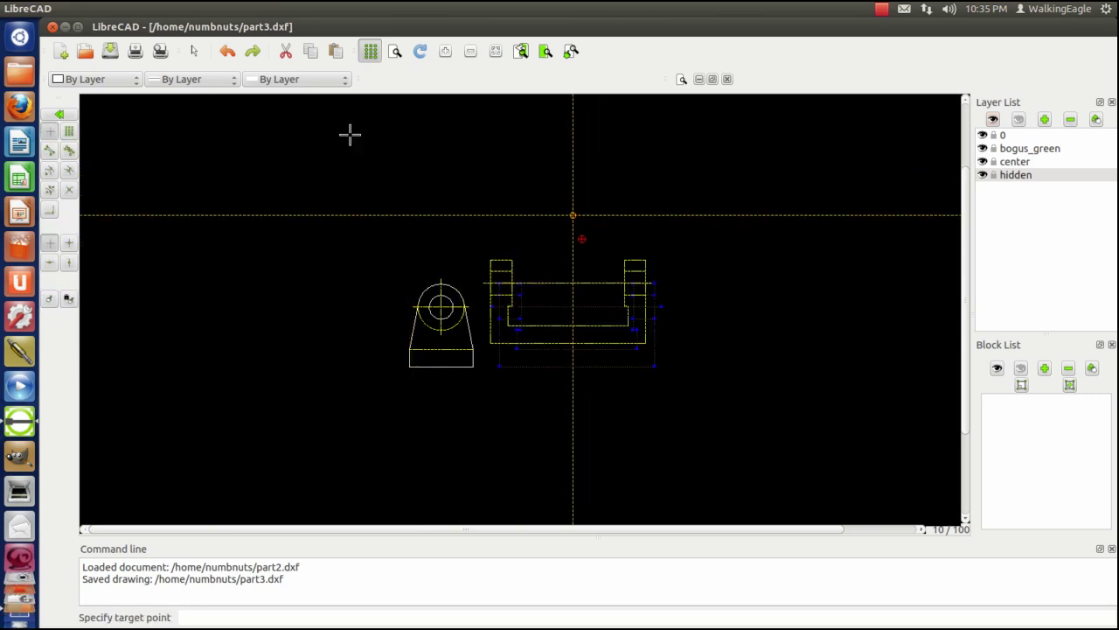
{"action": "left_click", "coordinate": [50, 265]}
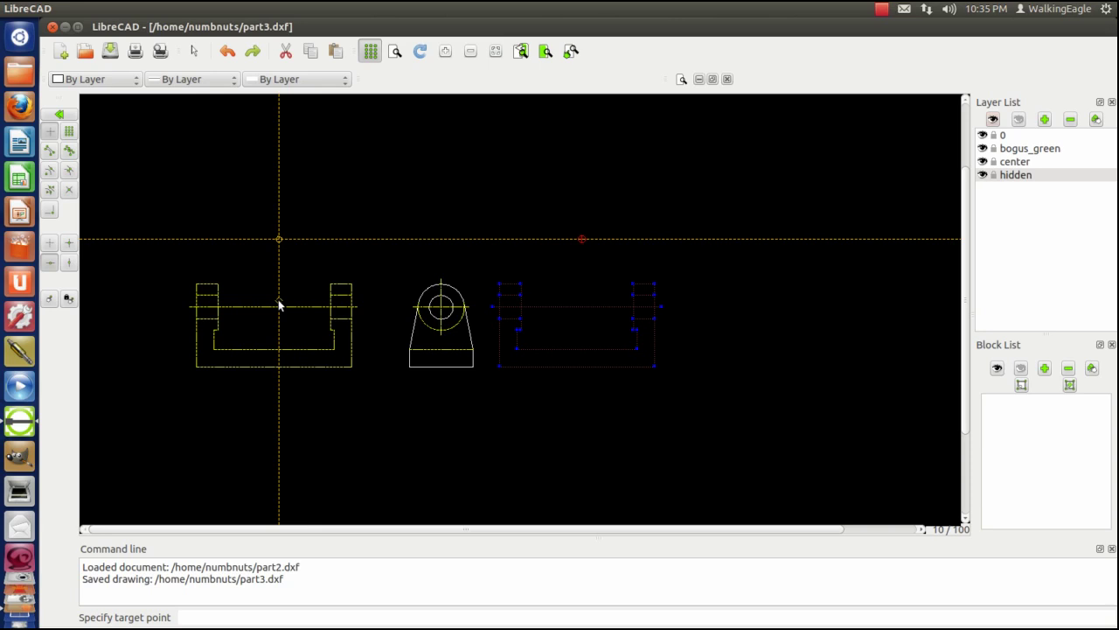
{"action": "left_click", "coordinate": [278, 304]}
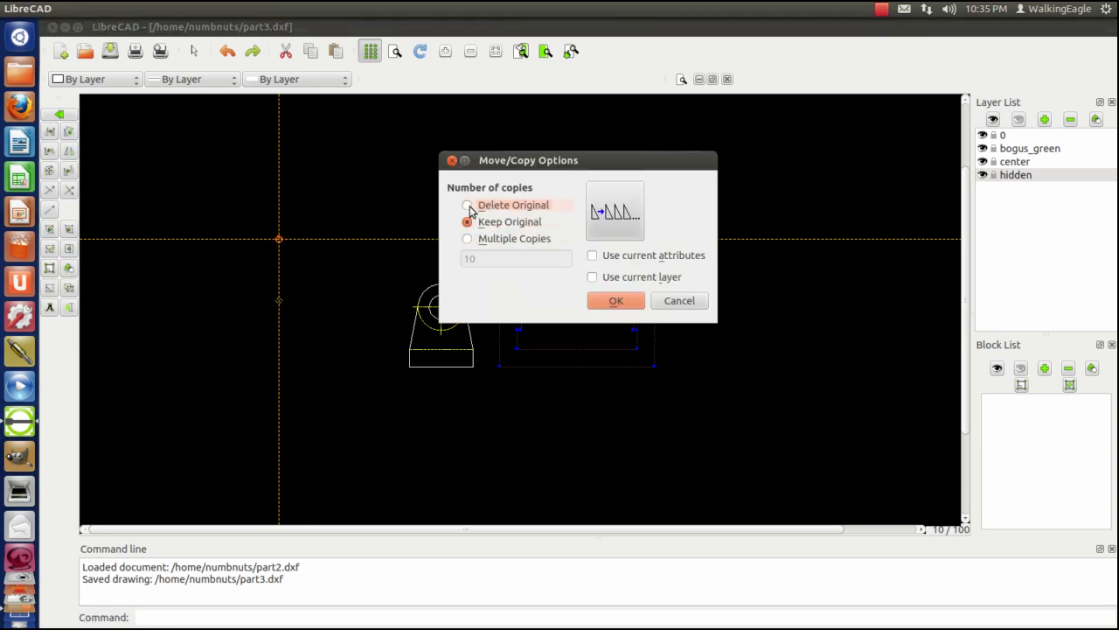
Complete the move with Delete Original, then start the Chamfer tool.
{"action": "left_click", "coordinate": [468, 206]}
{"action": "left_click", "coordinate": [614, 301]}
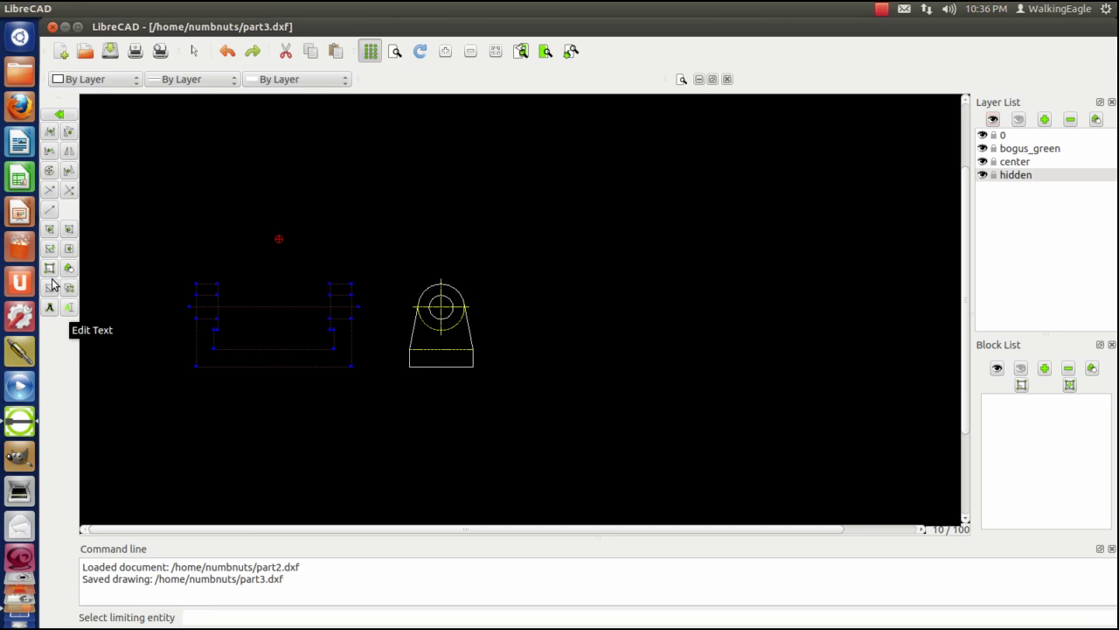
{"action": "key", "text": "Escape"}
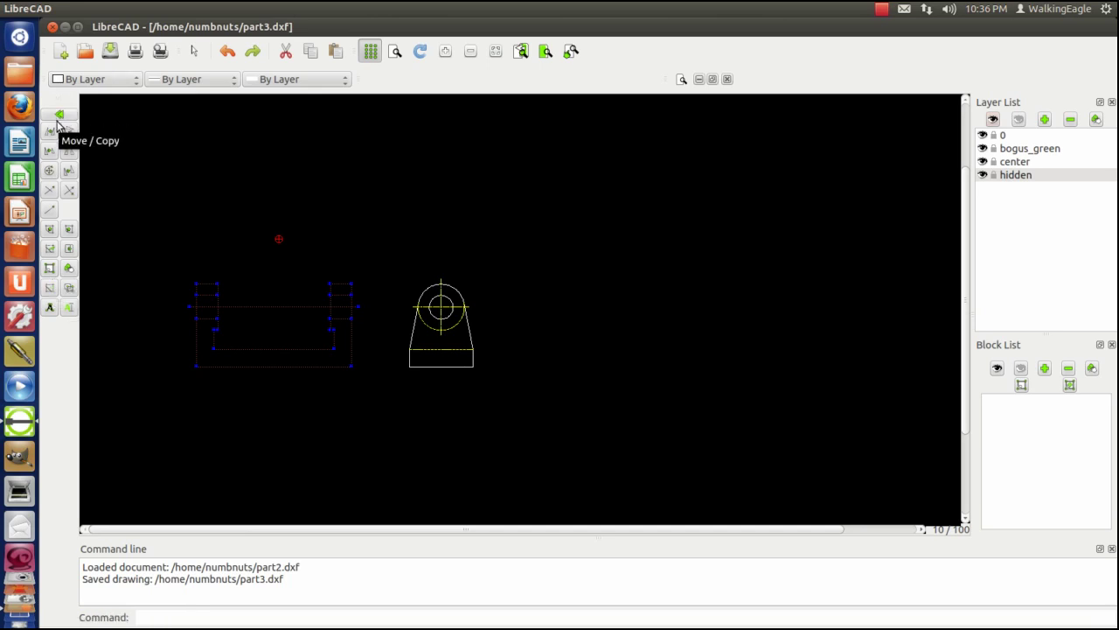
{"action": "left_click", "coordinate": [58, 115]}
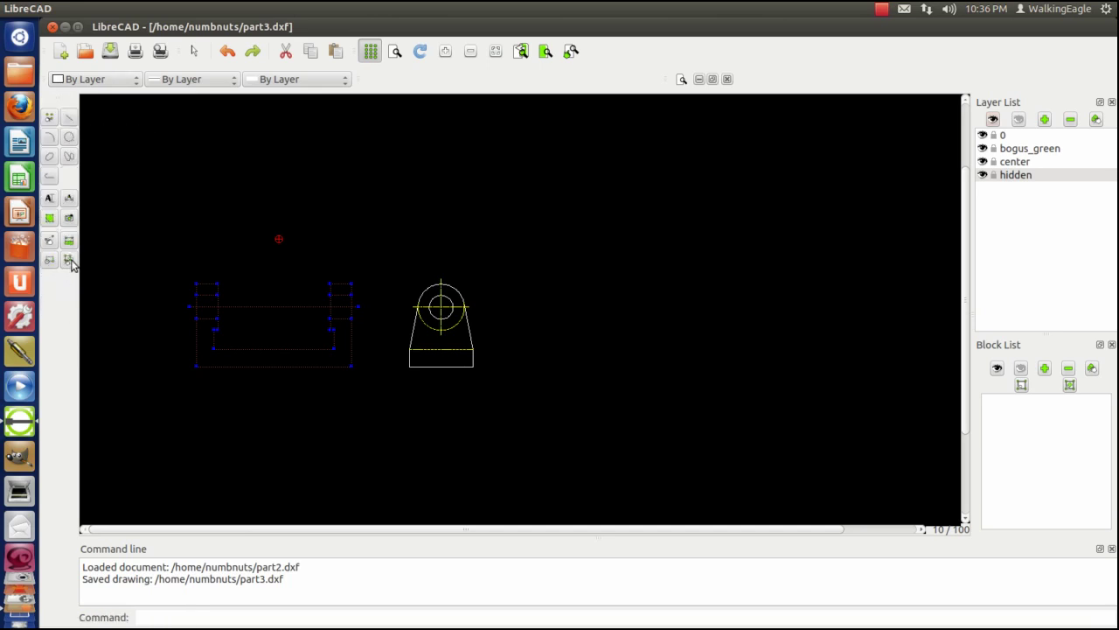
{"action": "left_click", "coordinate": [69, 263]}
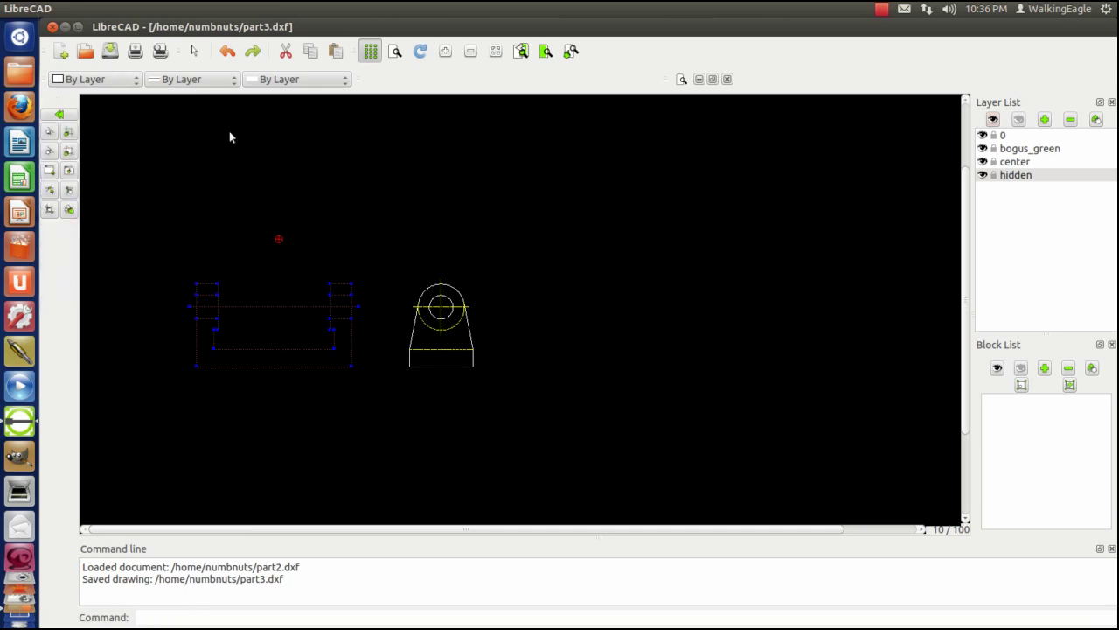
{"action": "left_click", "coordinate": [50, 173]}
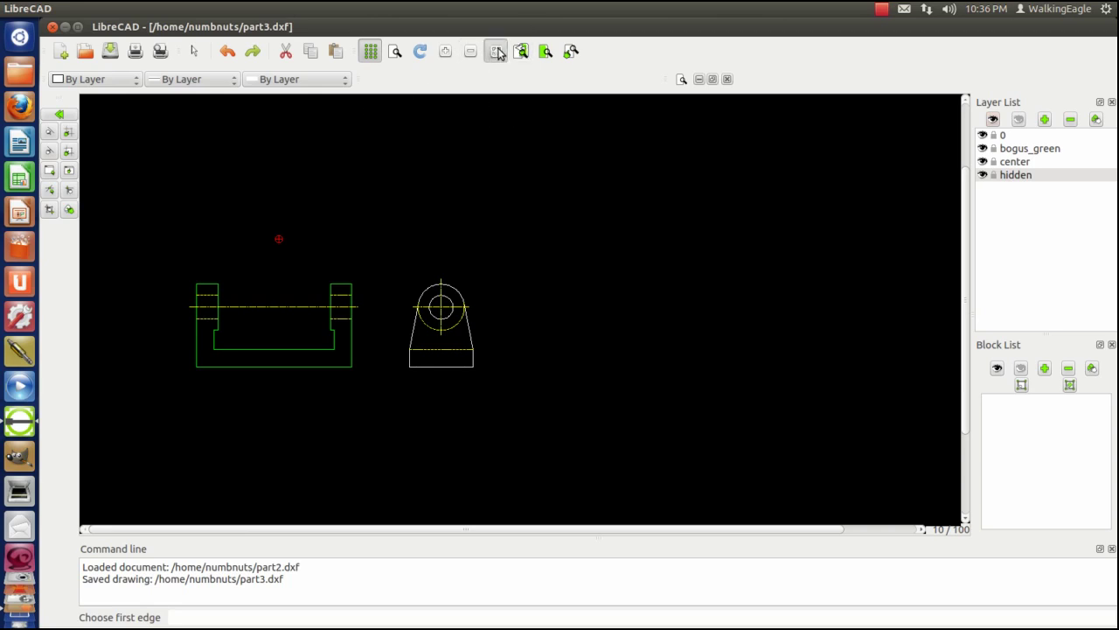
Auto-zoom to fit both views in the window, then zoom out slightly.
{"action": "left_click", "coordinate": [496, 52]}
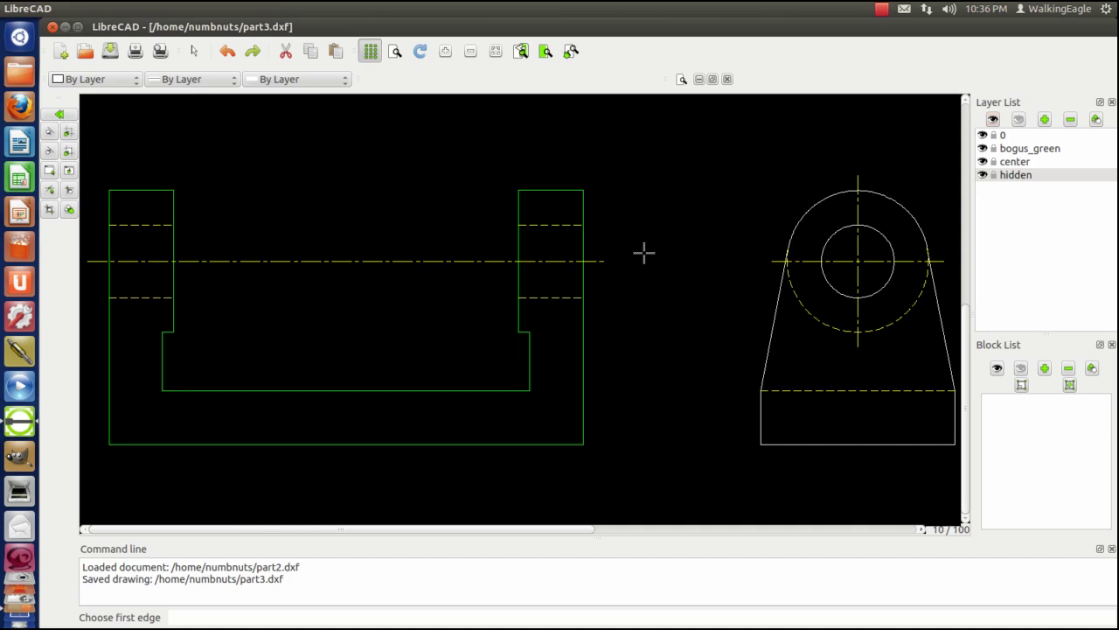
{"action": "scroll", "coordinate": [643, 253], "scroll_direction": "down", "scroll_amount": 2}
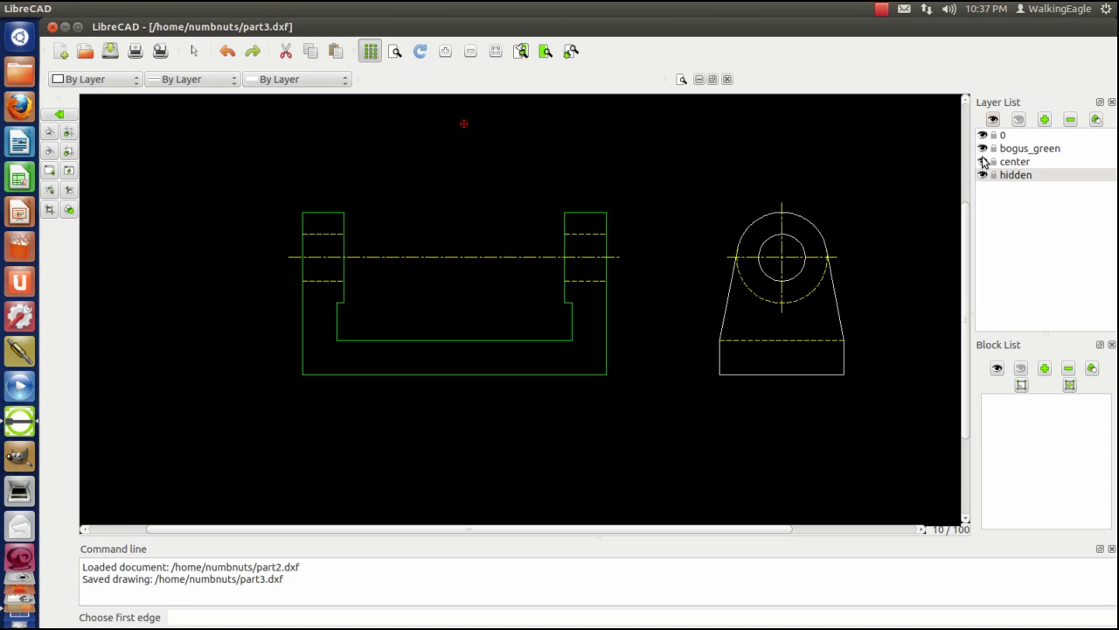
Hide the center, hidden and 0 layers so only the green outline remains visible.
{"action": "left_click", "coordinate": [983, 162]}
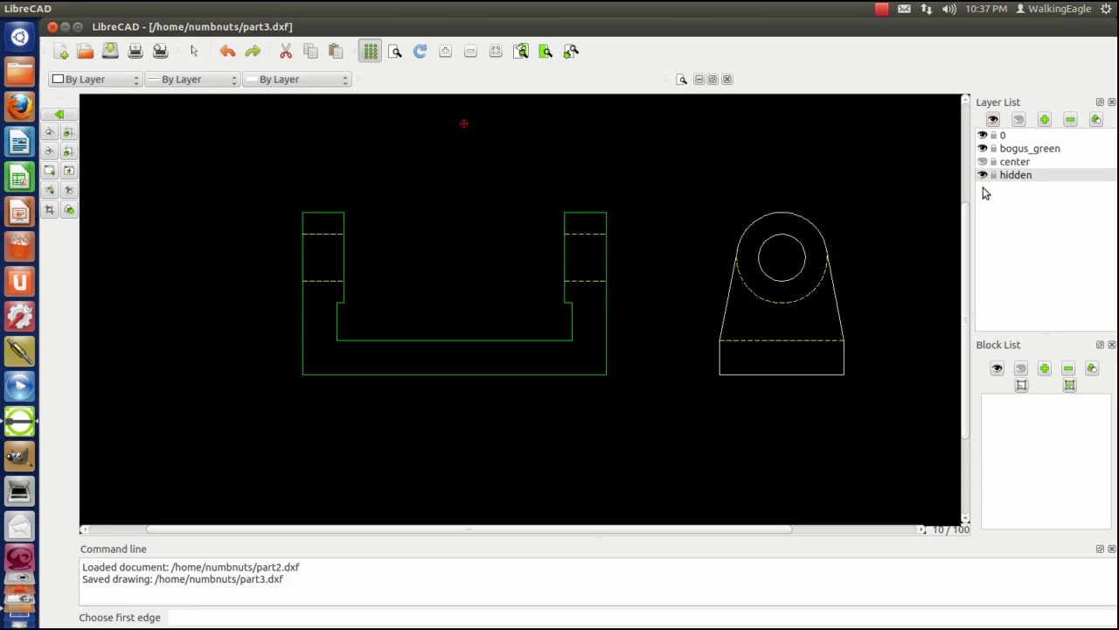
{"action": "left_click", "coordinate": [983, 175]}
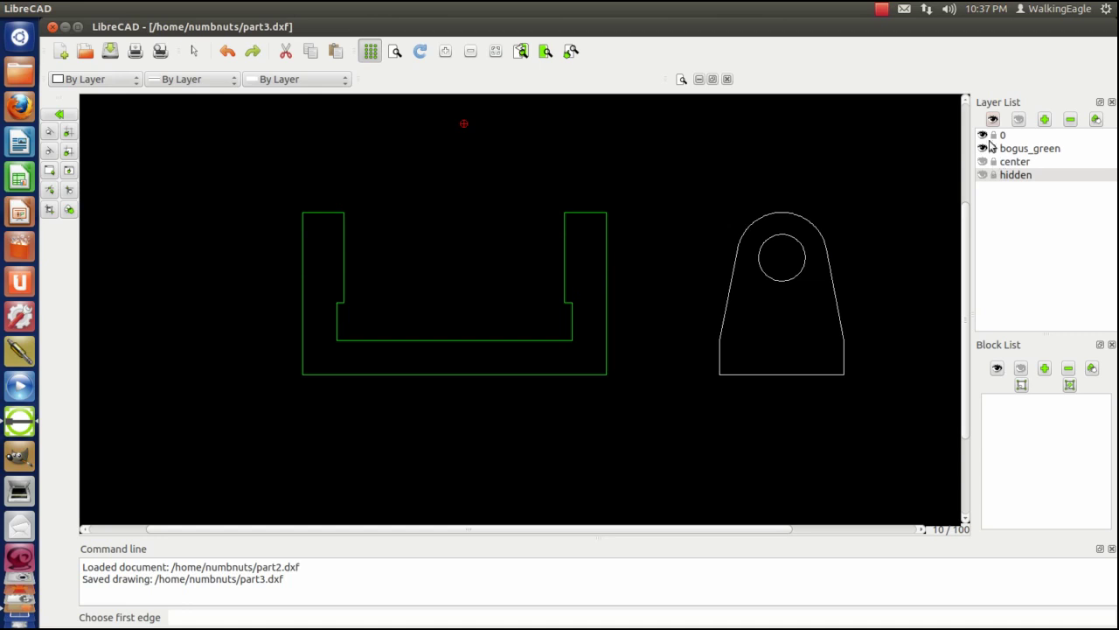
{"action": "left_click", "coordinate": [983, 133]}
{"action": "left_click", "coordinate": [983, 135]}
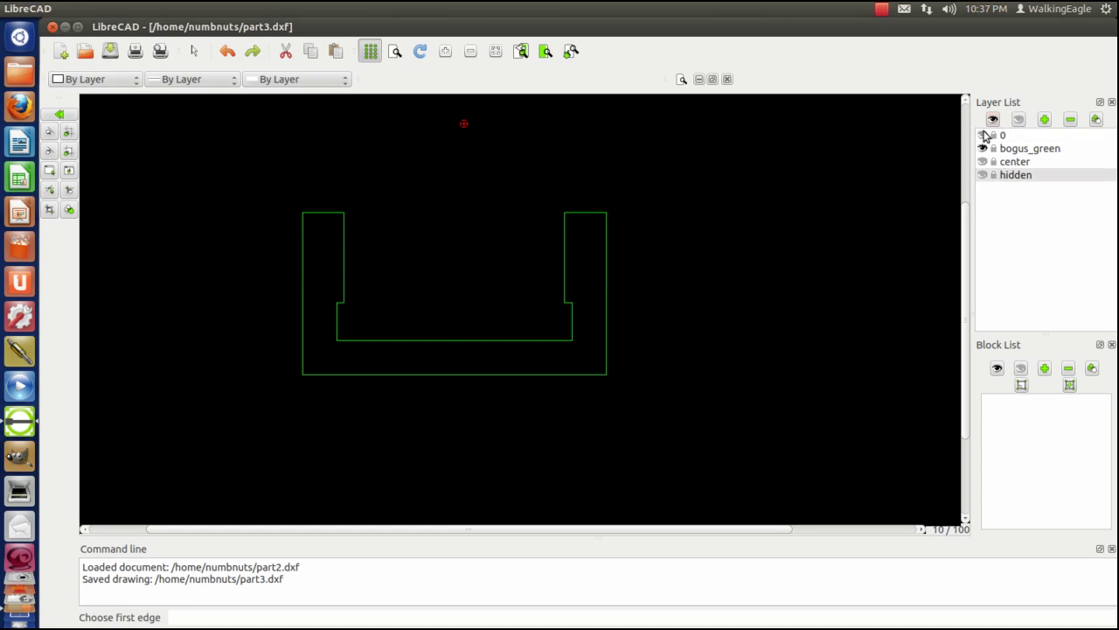
Select all green front-view entities and change their layer to 0 via Modify > Attributes.
{"action": "left_click", "coordinate": [70, 133]}
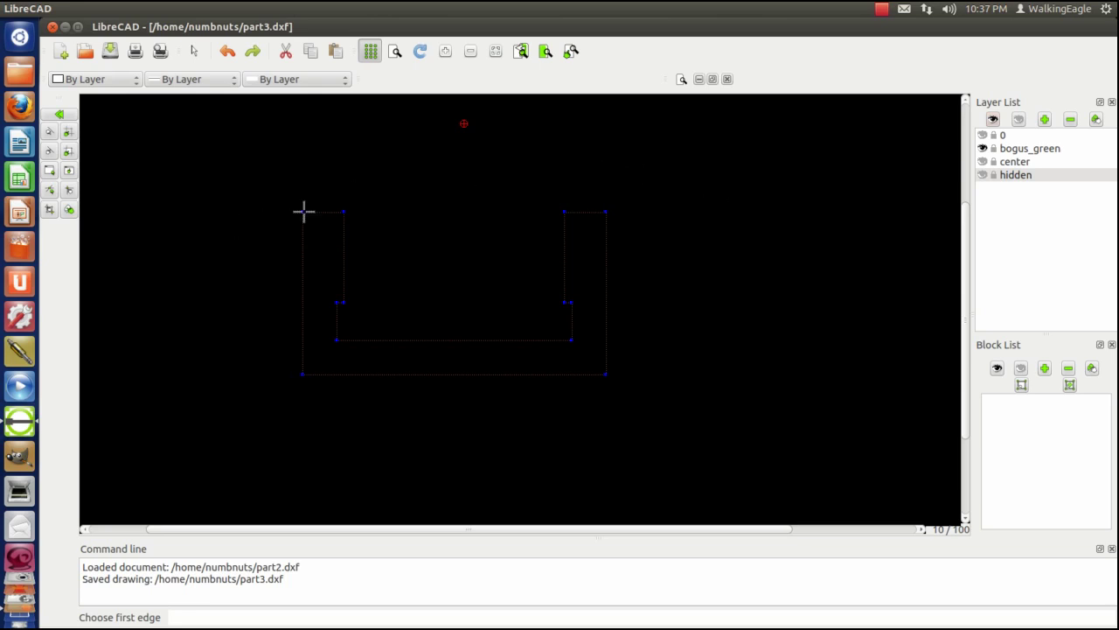
{"action": "left_click", "coordinate": [59, 114]}
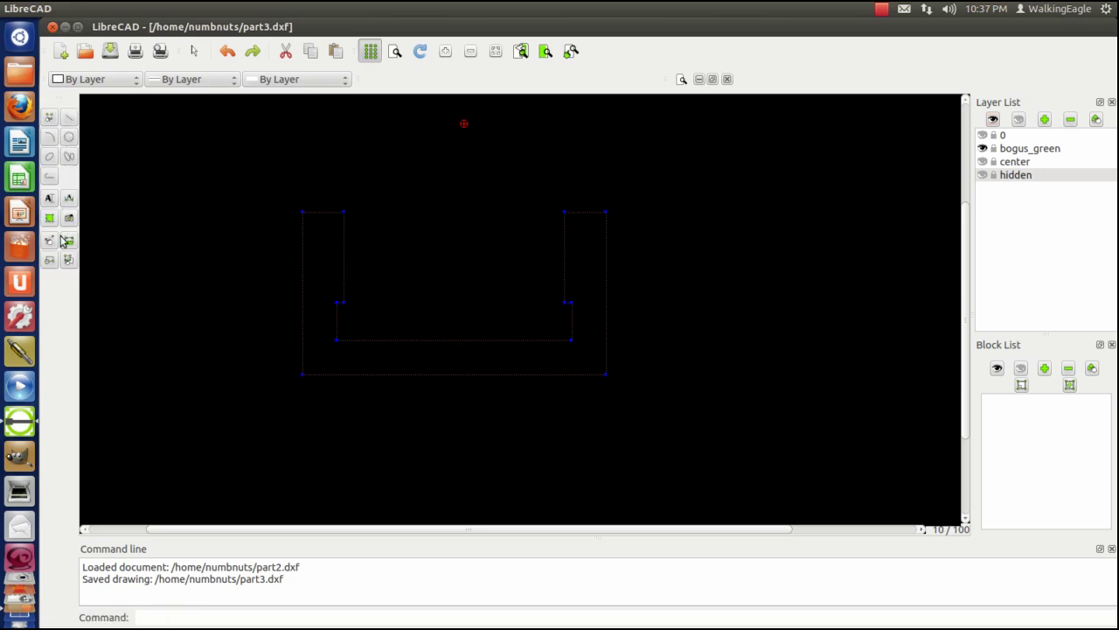
{"action": "left_click", "coordinate": [50, 243]}
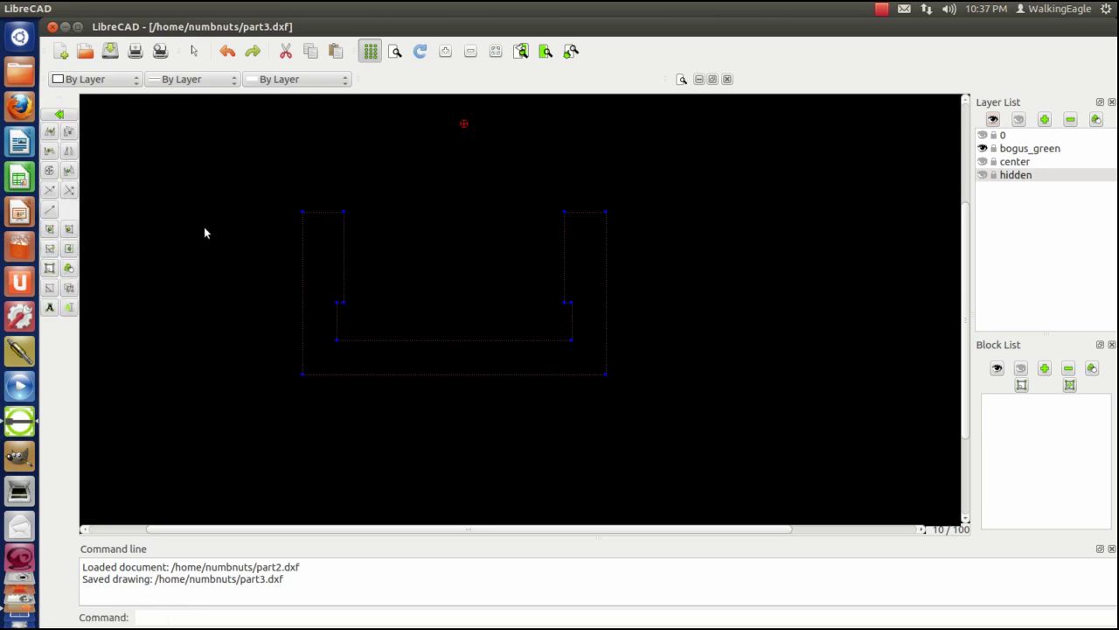
{"action": "left_click", "coordinate": [71, 273]}
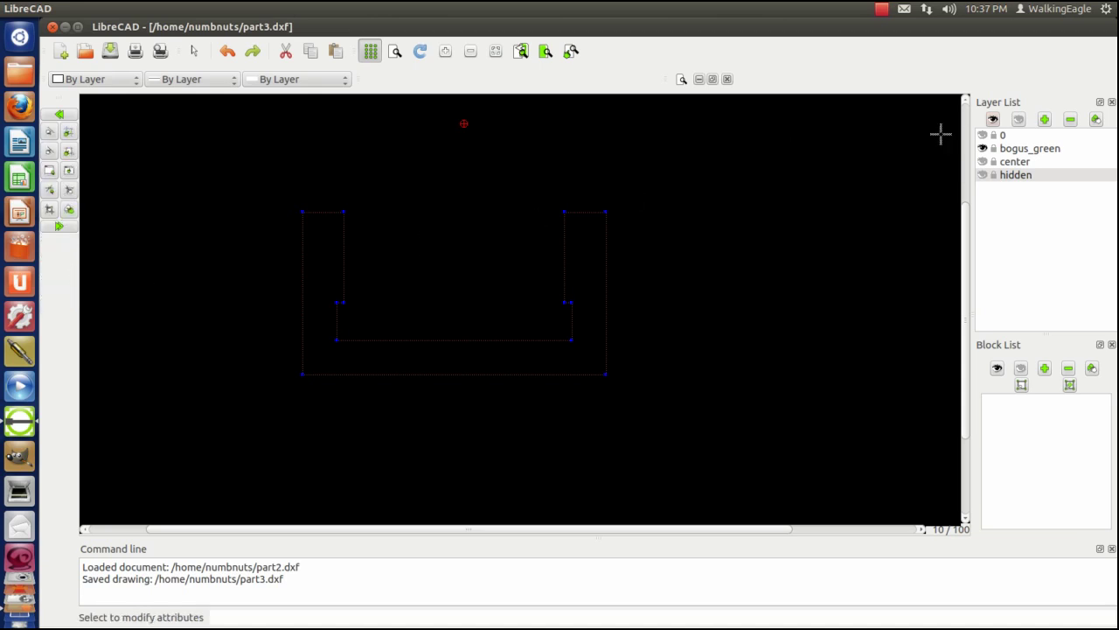
{"action": "left_click", "coordinate": [73, 229]}
{"action": "left_click", "coordinate": [668, 191]}
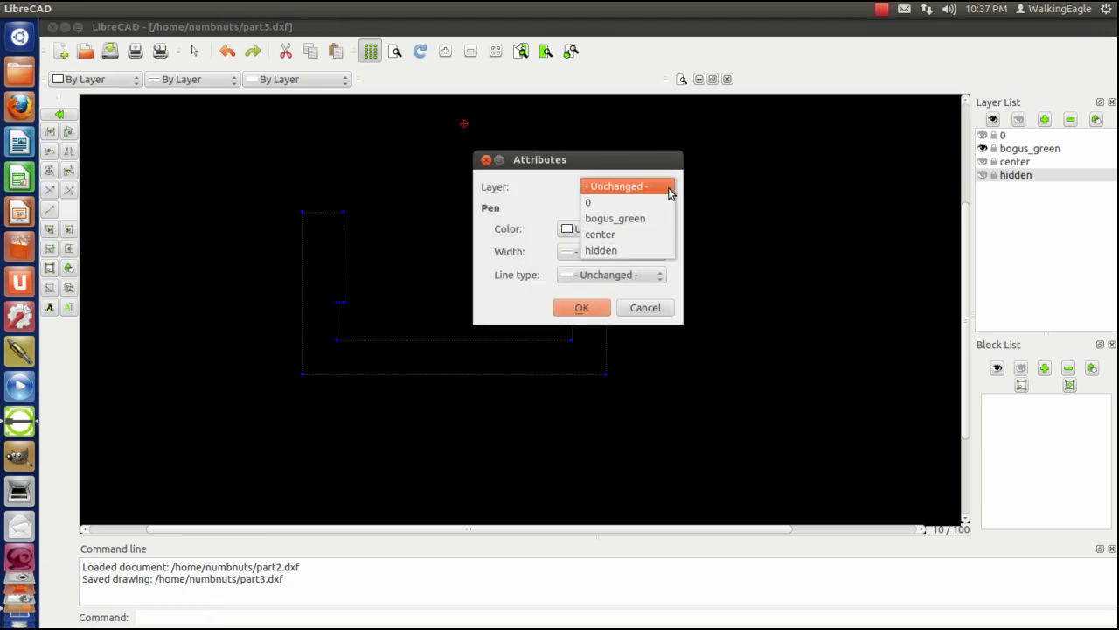
{"action": "left_click", "coordinate": [597, 202]}
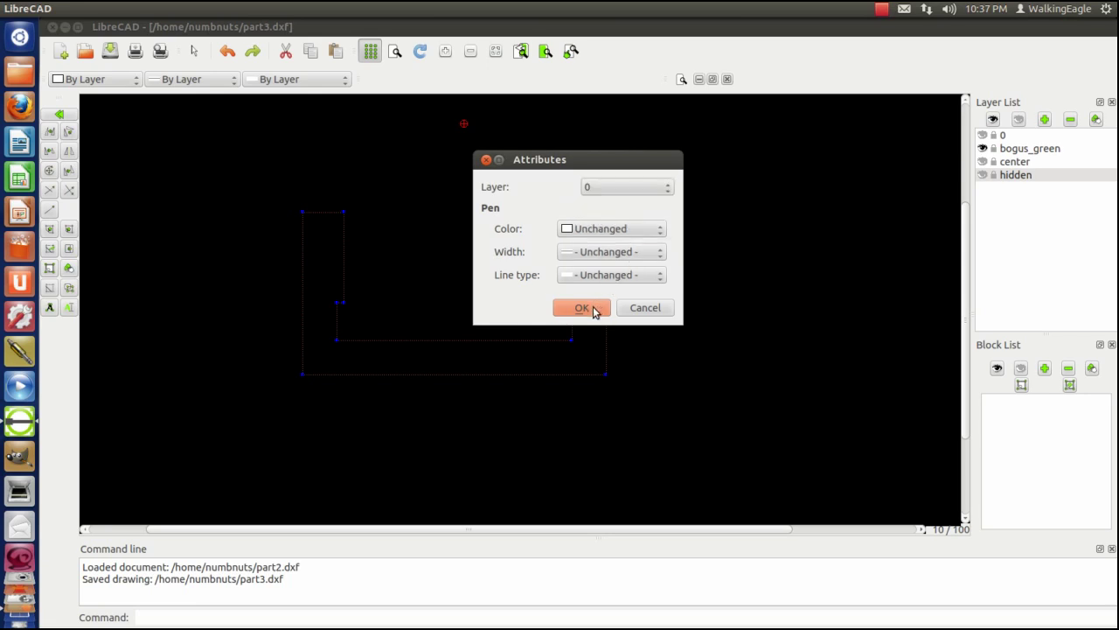
{"action": "left_click", "coordinate": [592, 309]}
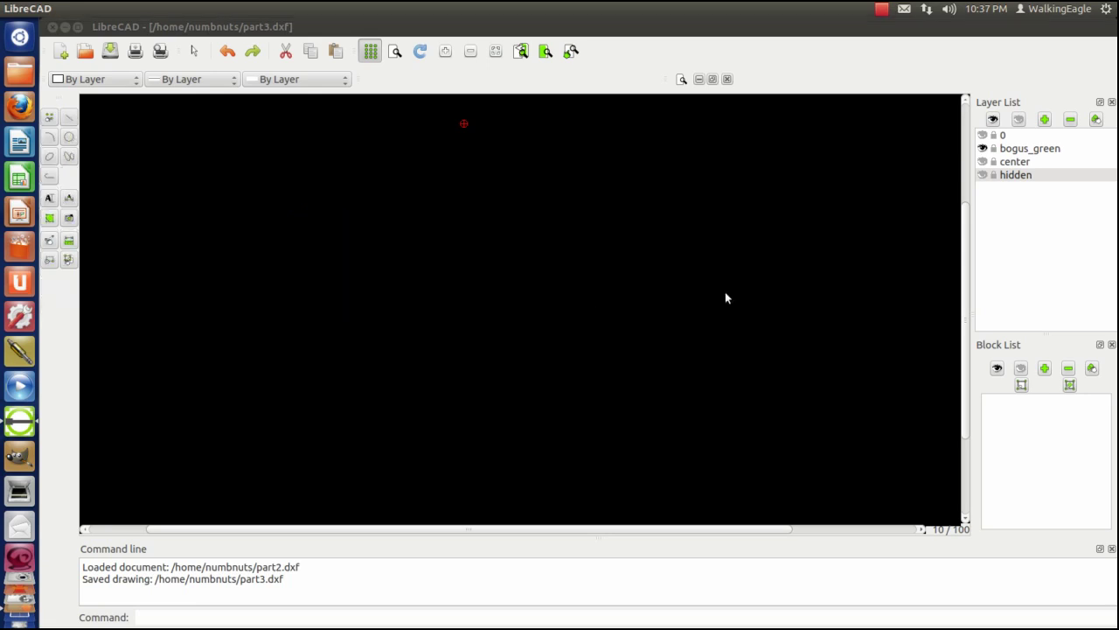
Show layers 0, center and hidden again, lock layer 0, and make bogus_green current.
{"action": "left_click", "coordinate": [983, 136]}
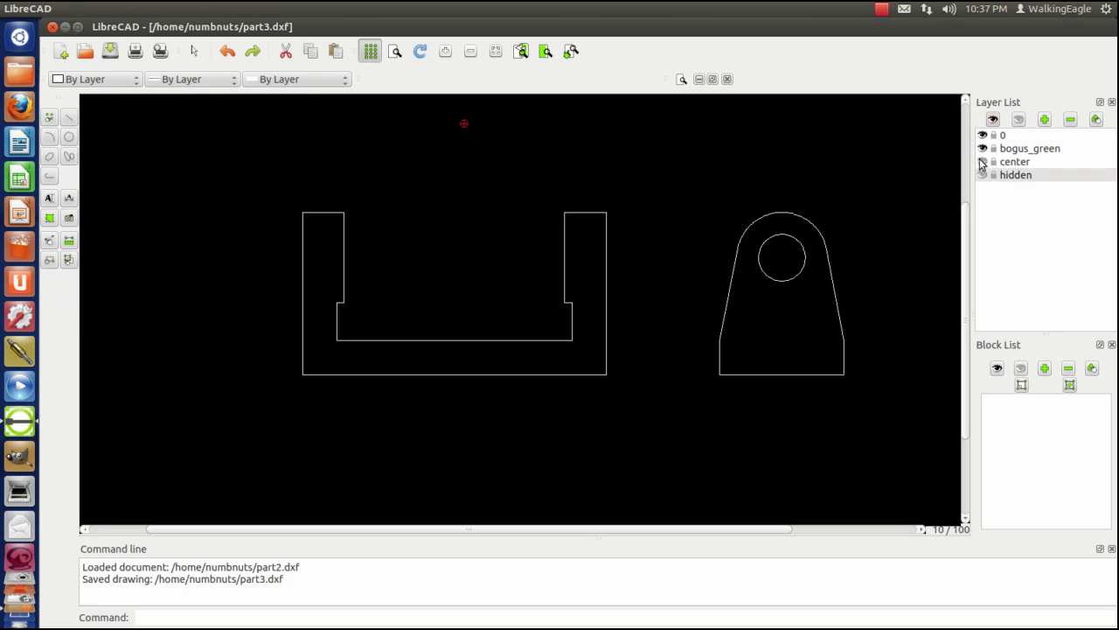
{"action": "left_click", "coordinate": [983, 163]}
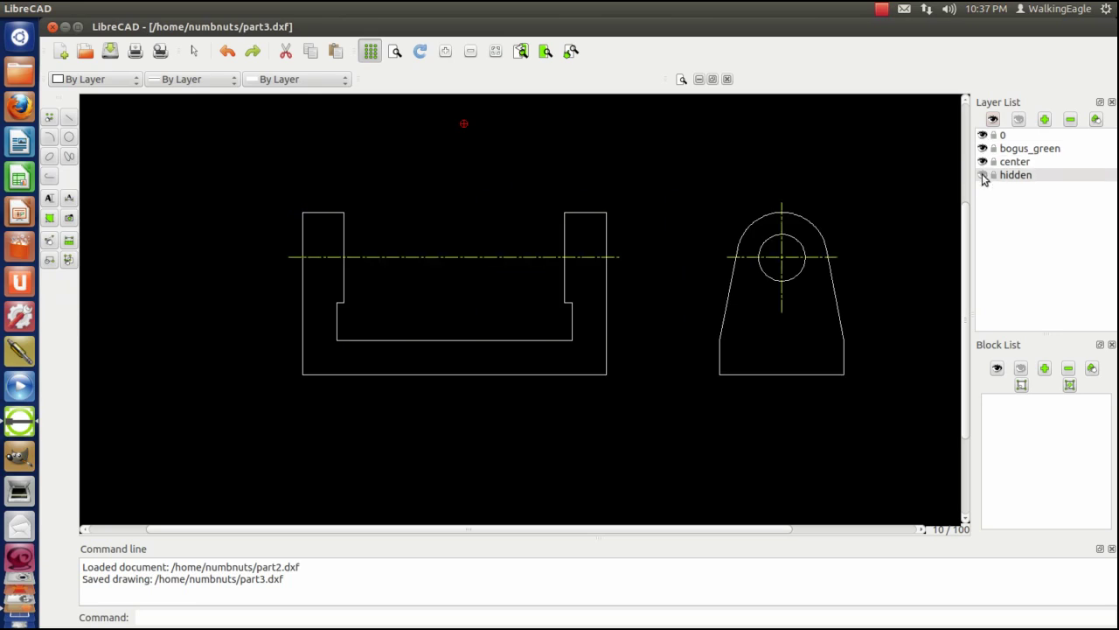
{"action": "left_click", "coordinate": [983, 175]}
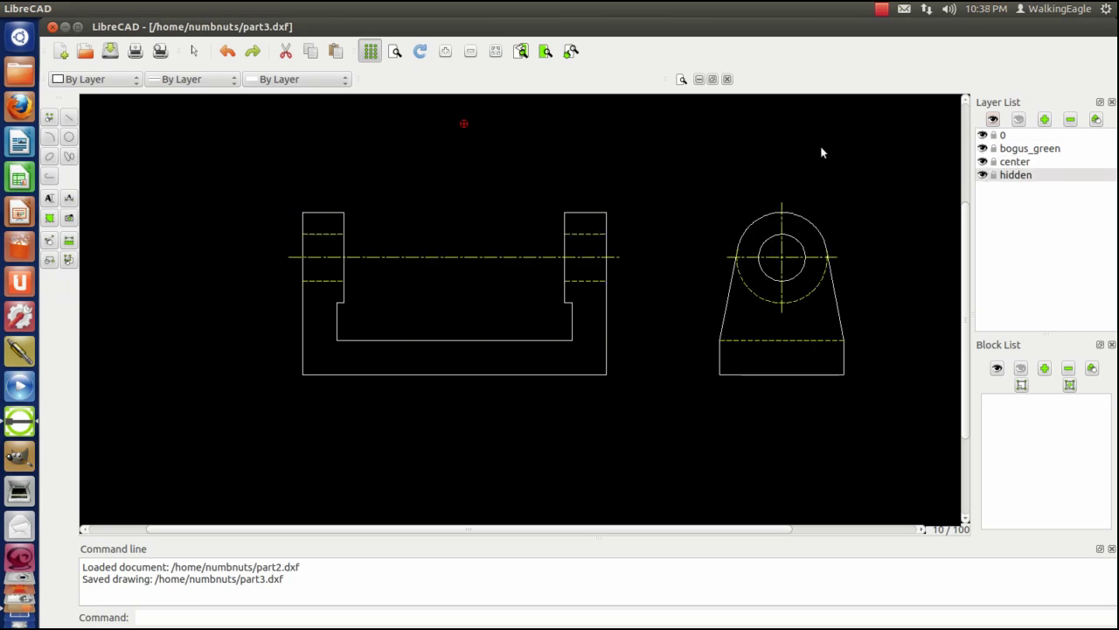
{"action": "left_click", "coordinate": [982, 162]}
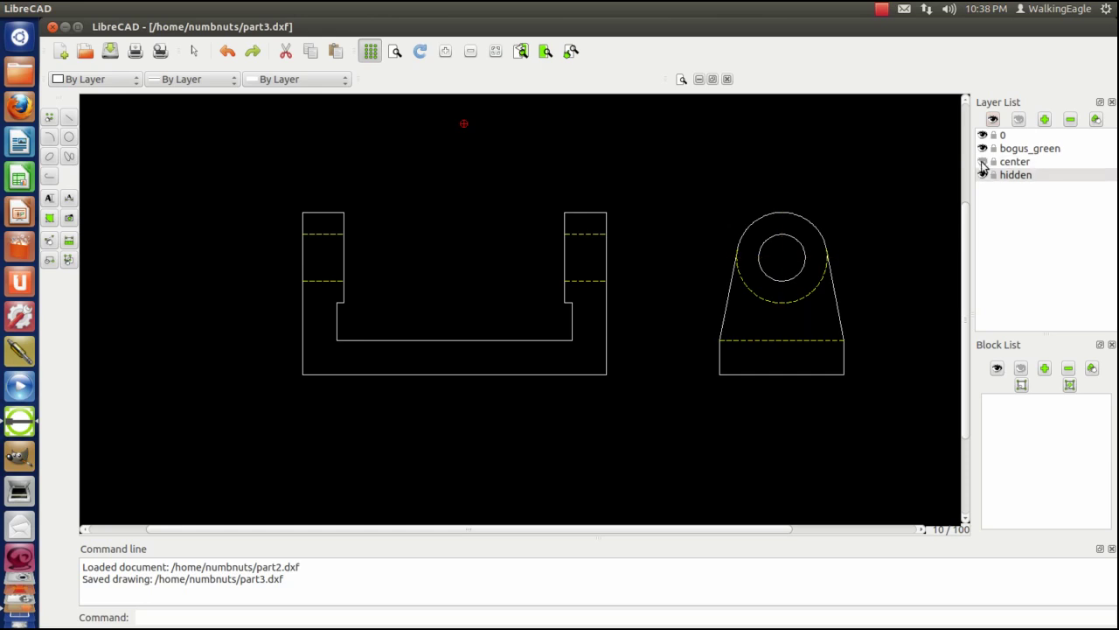
{"action": "left_click", "coordinate": [982, 163]}
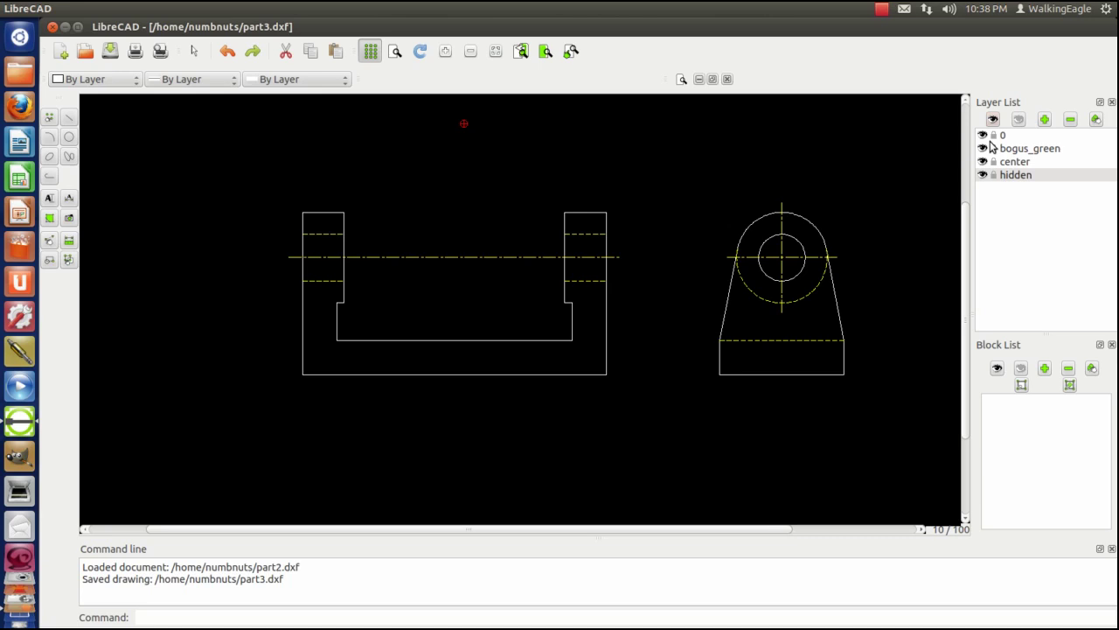
{"action": "left_click", "coordinate": [993, 136]}
{"action": "left_click", "coordinate": [1005, 150]}
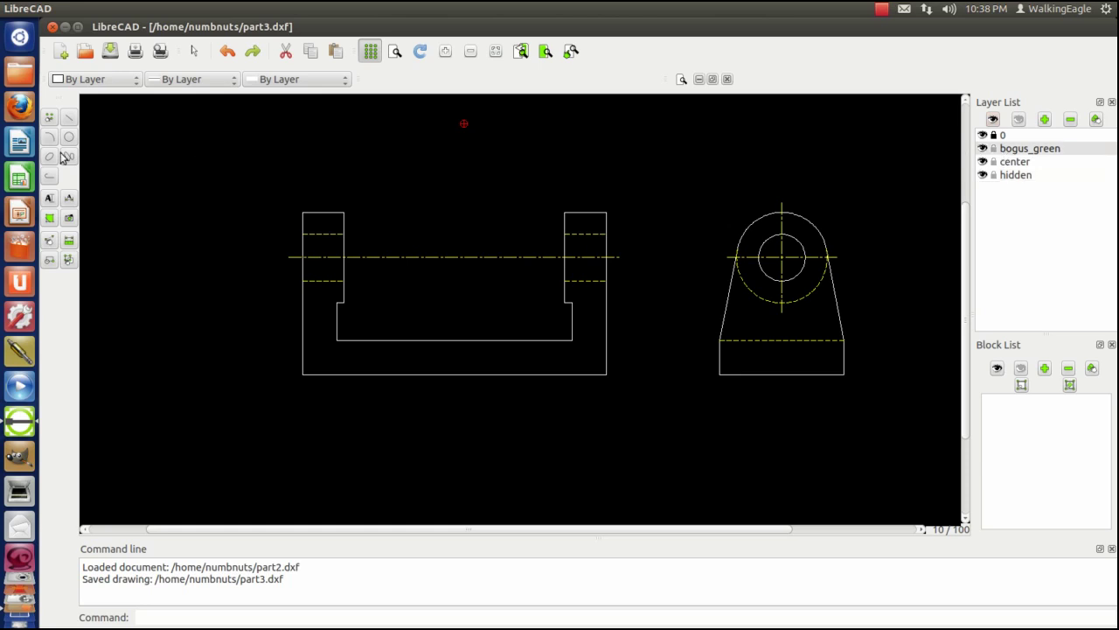
Draw a horizontal construction line above the two views.
{"action": "left_click", "coordinate": [69, 124]}
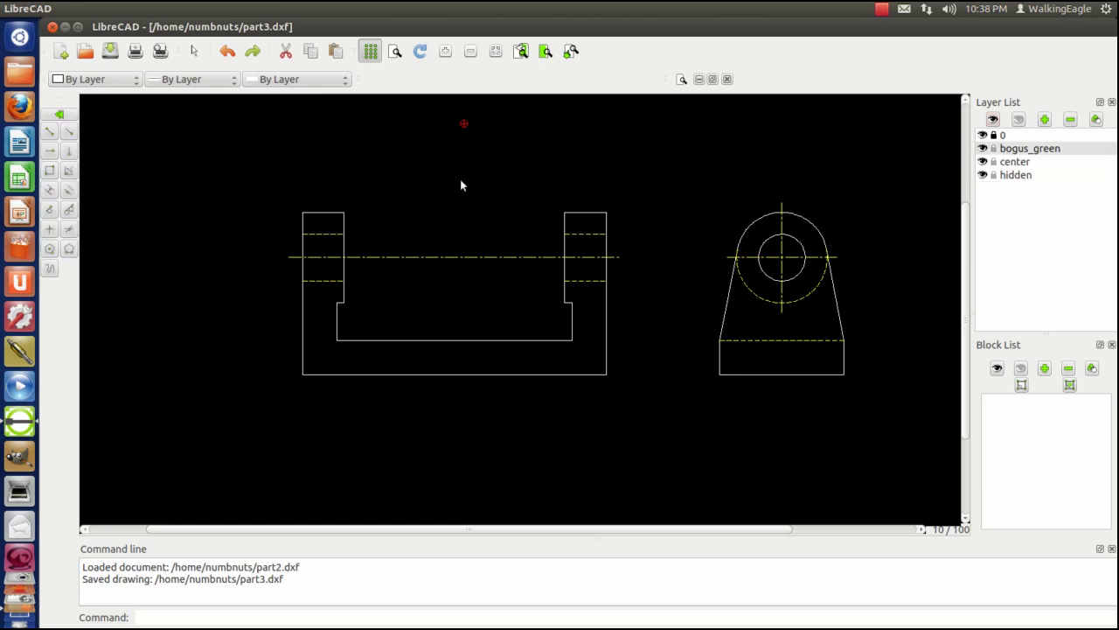
{"action": "left_click", "coordinate": [69, 151]}
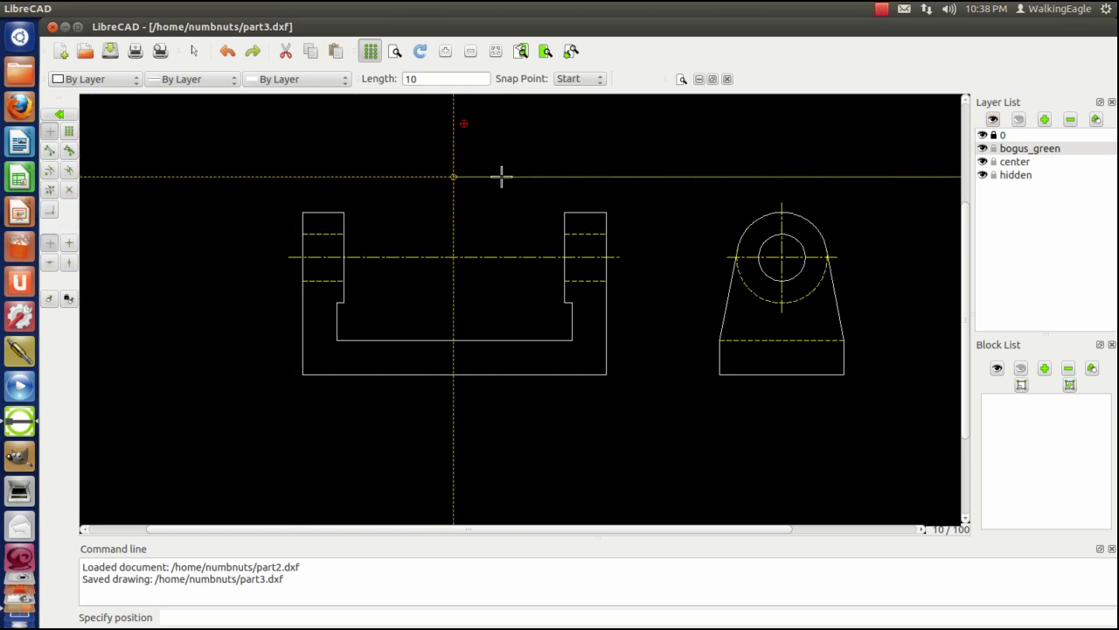
{"action": "left_click", "coordinate": [541, 180]}
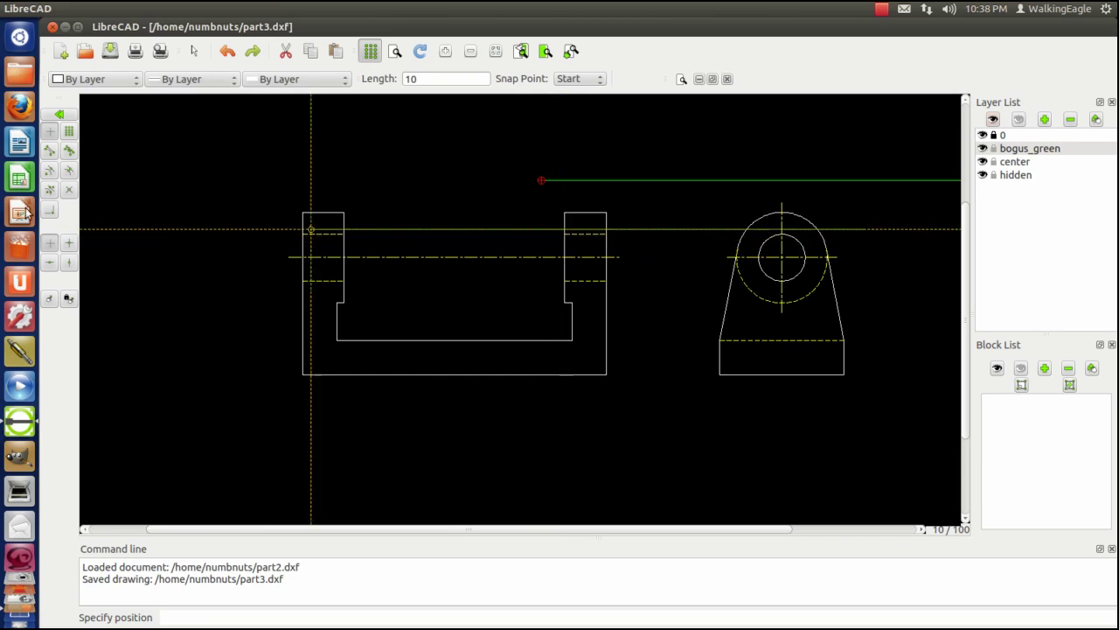
Trim the right bracket's edge to the green line, then undo the extension.
{"action": "left_click", "coordinate": [59, 116]}
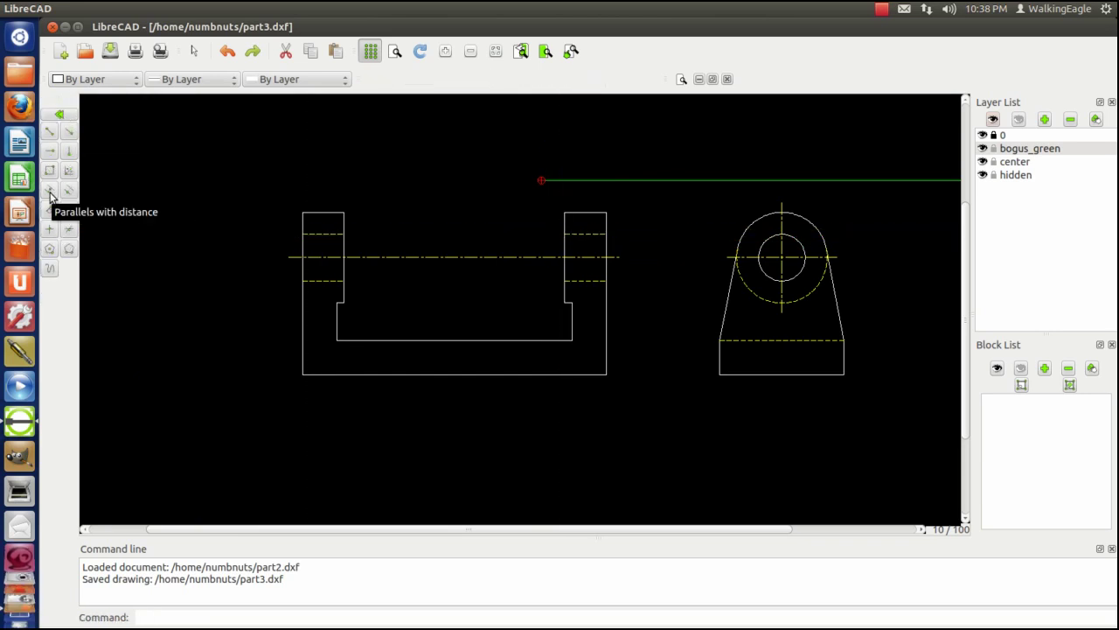
{"action": "left_click", "coordinate": [56, 115]}
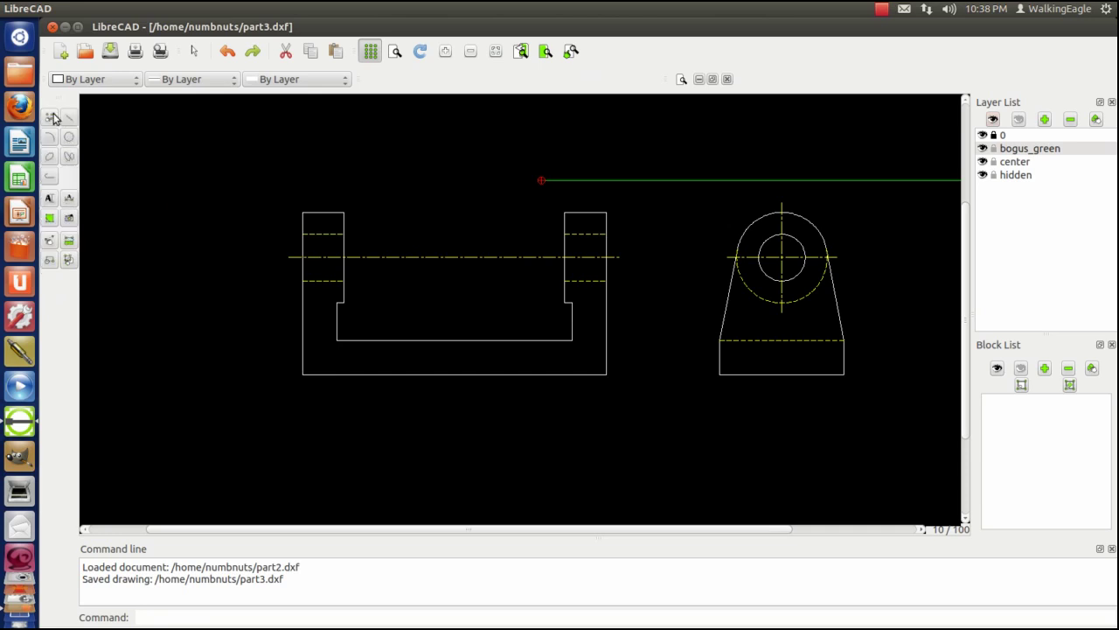
{"action": "left_click", "coordinate": [50, 240]}
{"action": "left_click", "coordinate": [49, 190]}
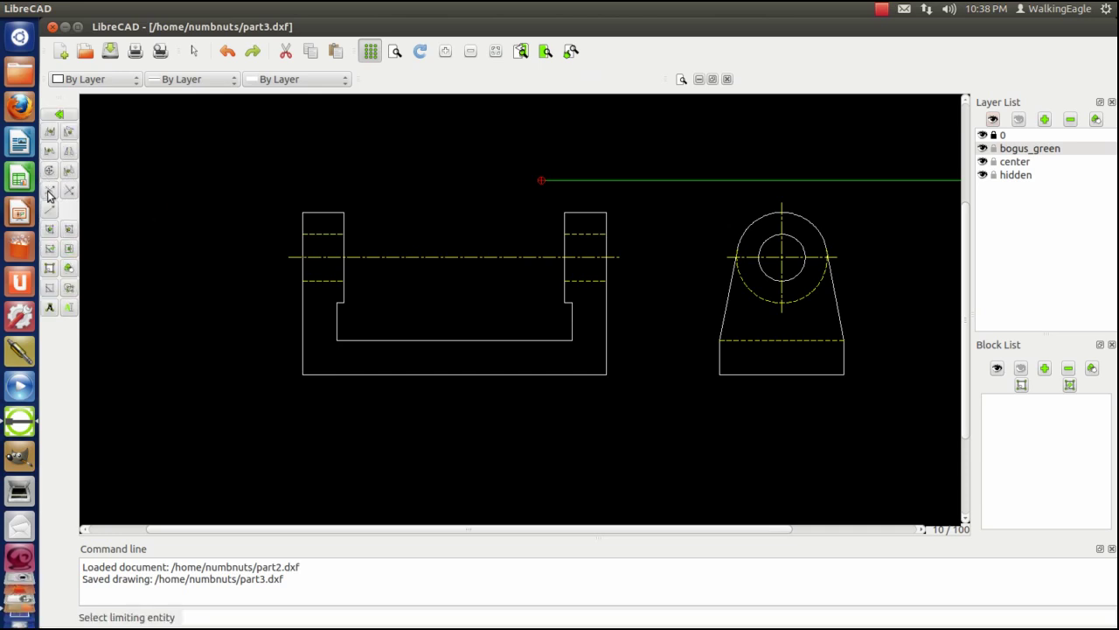
{"action": "left_click", "coordinate": [557, 180]}
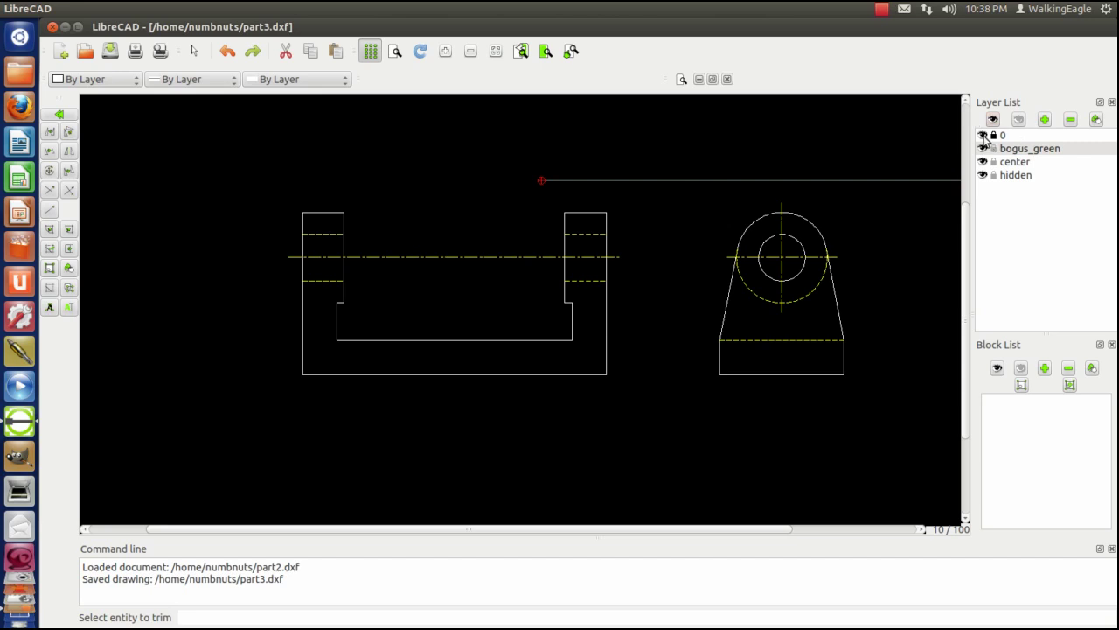
{"action": "left_click", "coordinate": [564, 224]}
{"action": "left_click", "coordinate": [227, 50]}
{"action": "right_click", "coordinate": [349, 140]}
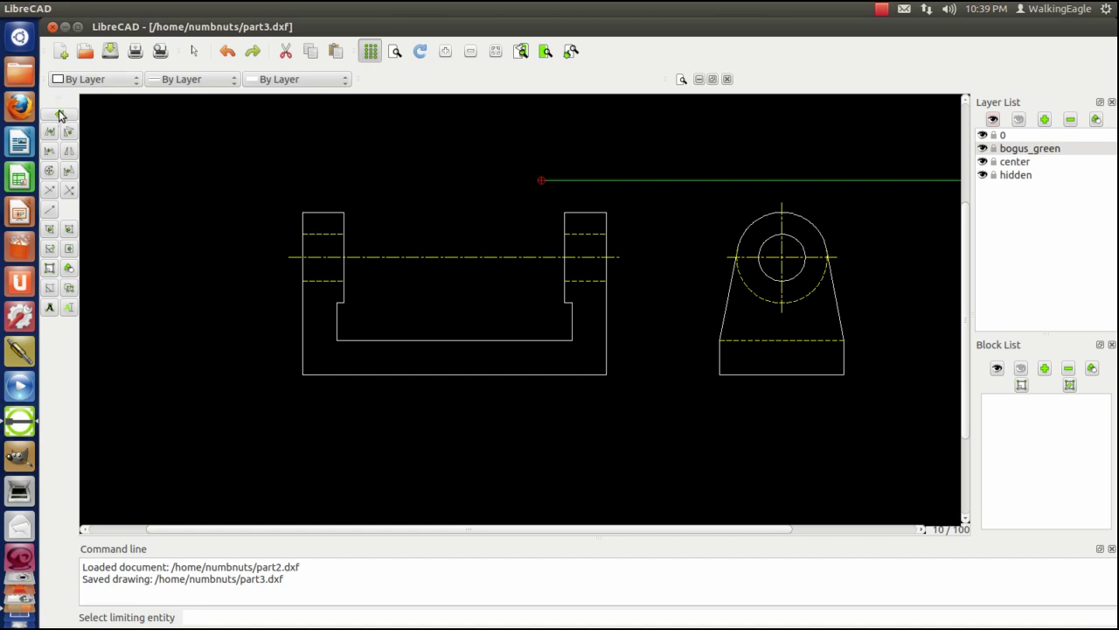
Delete the green horizontal construction line above the views with Modify > Delete.
{"action": "left_click", "coordinate": [49, 290]}
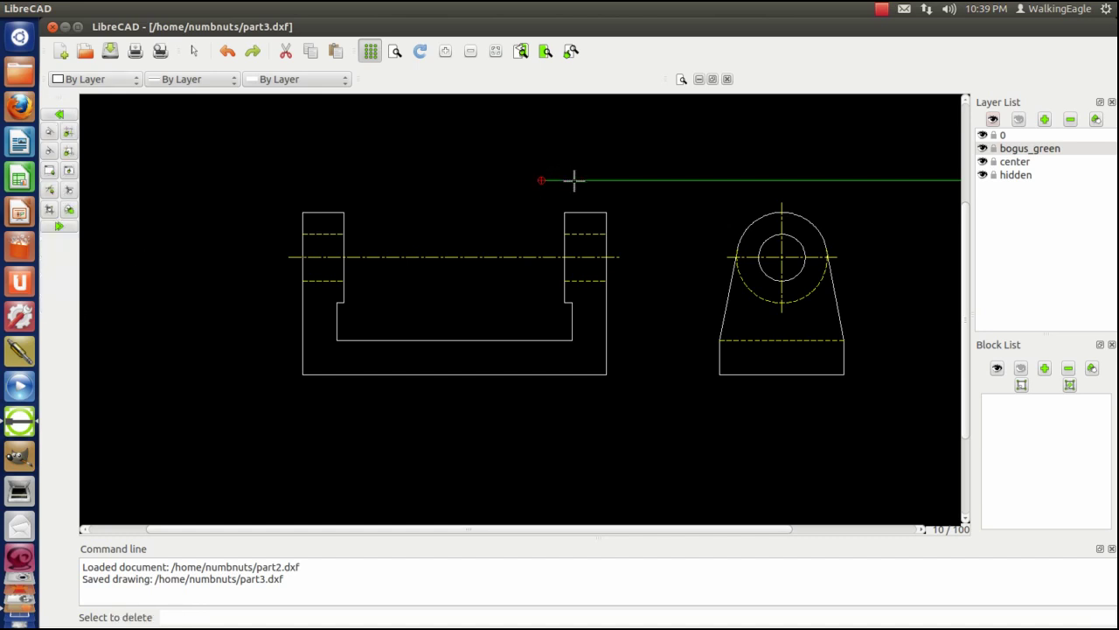
{"action": "left_click", "coordinate": [560, 180]}
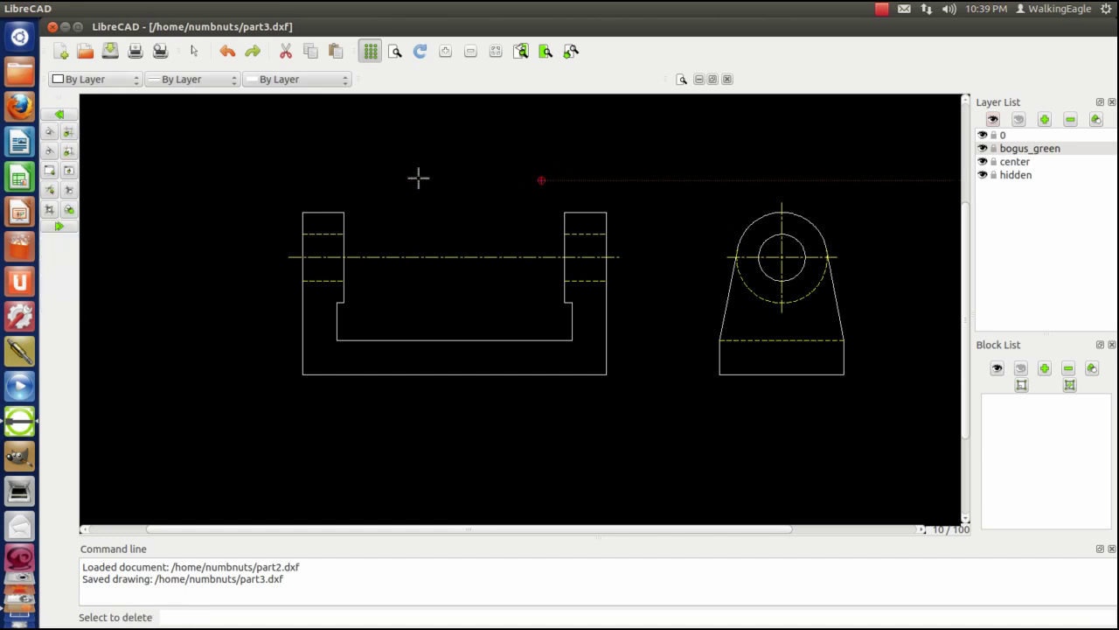
{"action": "left_click", "coordinate": [59, 226]}
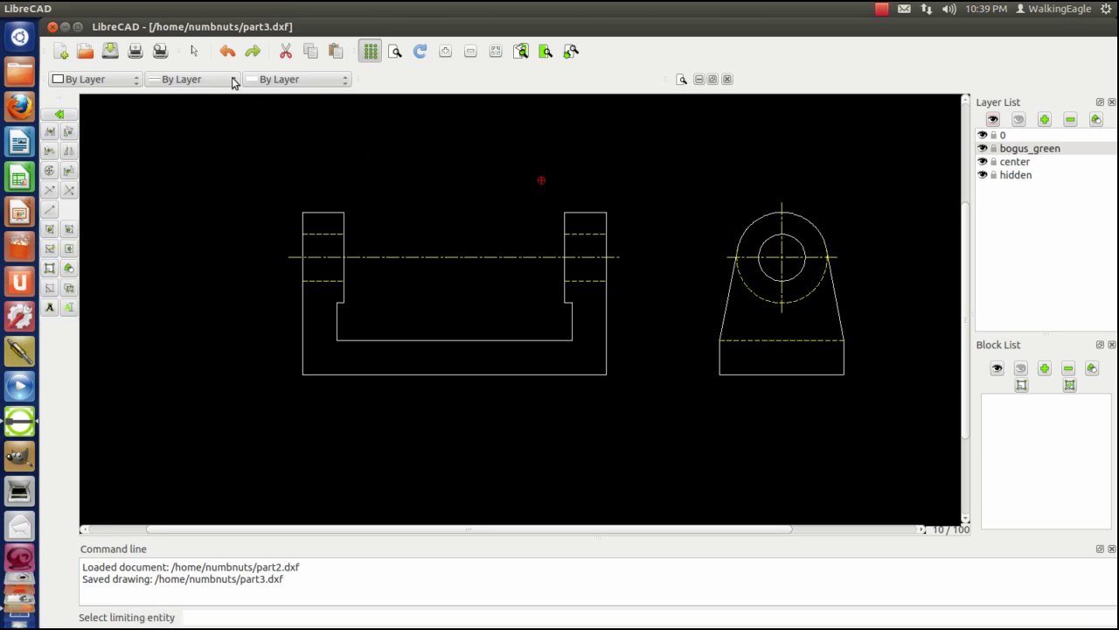